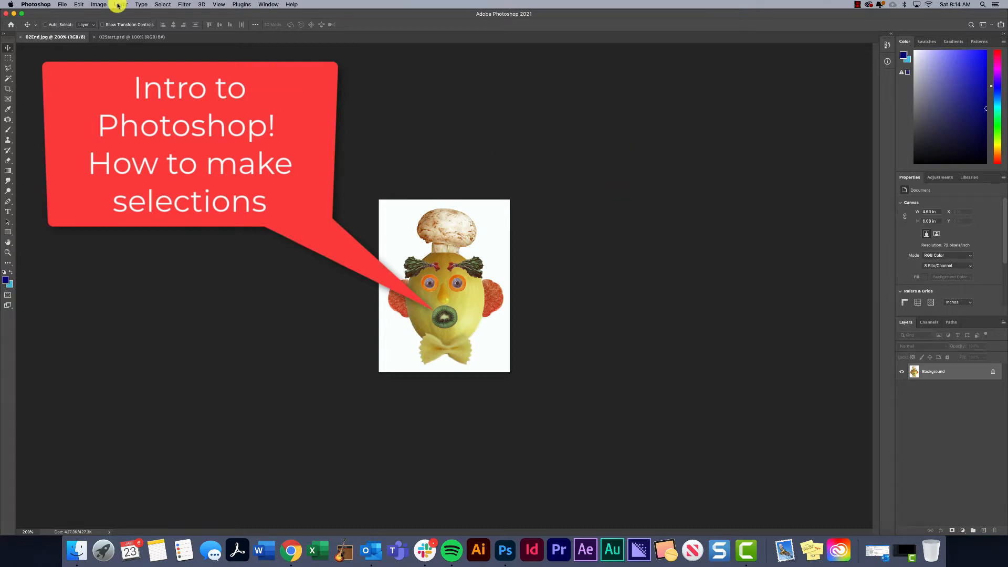
Step: View the source image 02Start.psd and return to the finished example 02End.jpg
click(135, 40)
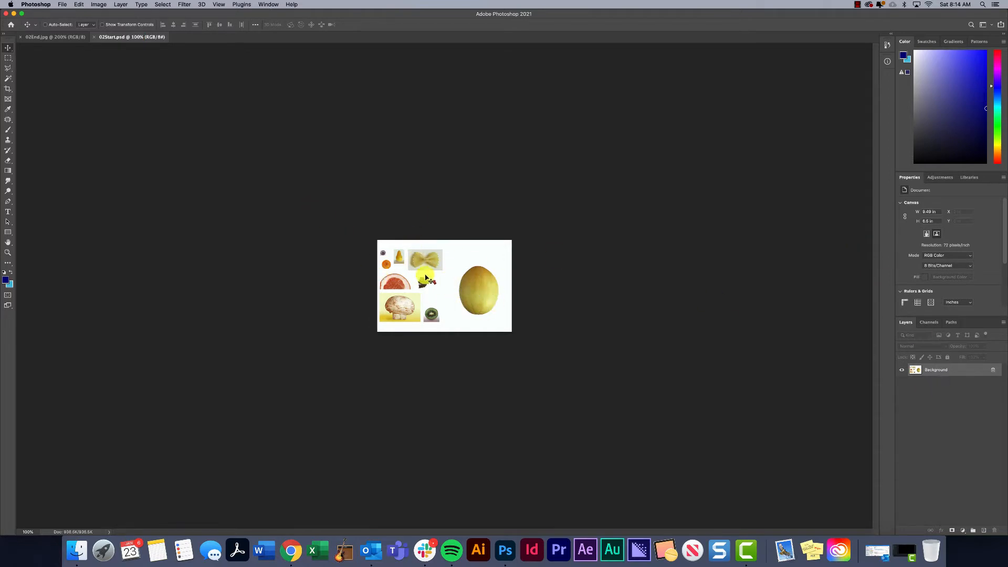
click(64, 38)
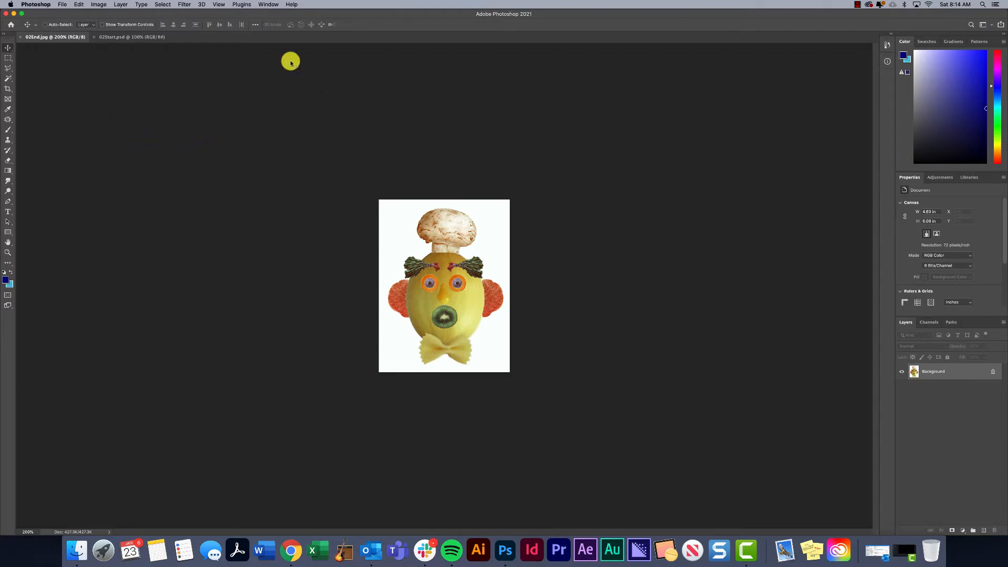
Step: Reset the Essentials workspace to its default panel arrangement
click(267, 5)
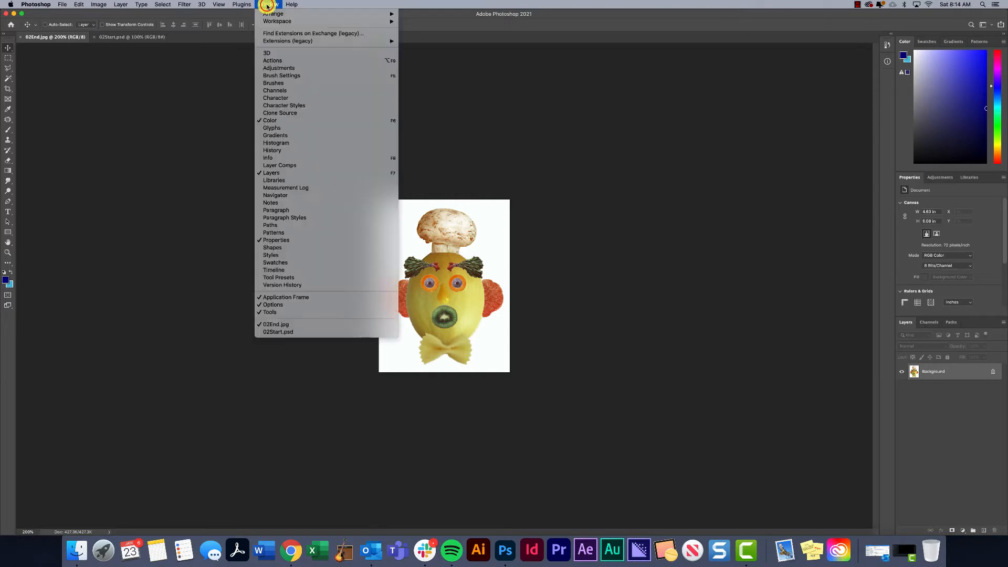
mouse_move(286, 22)
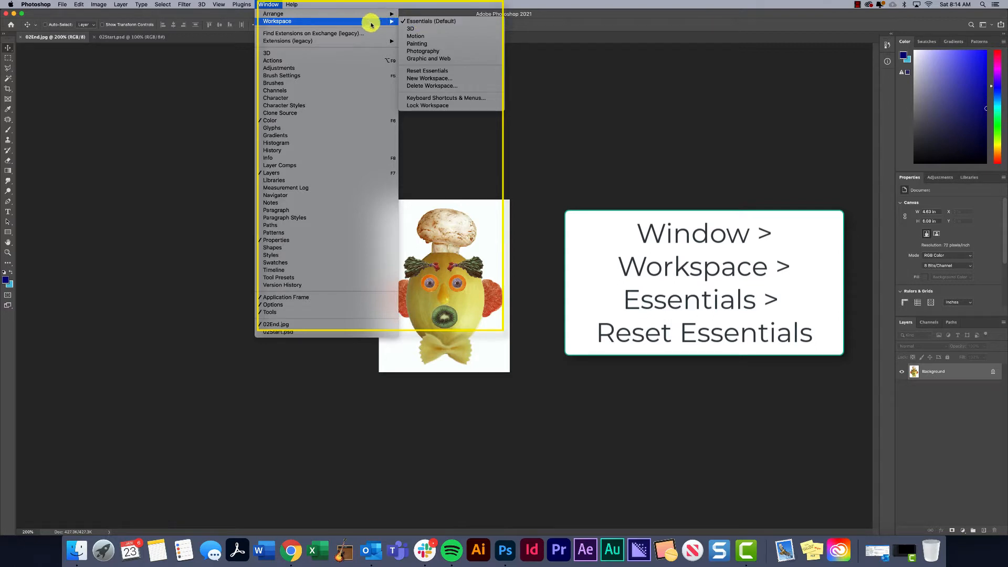
click(426, 70)
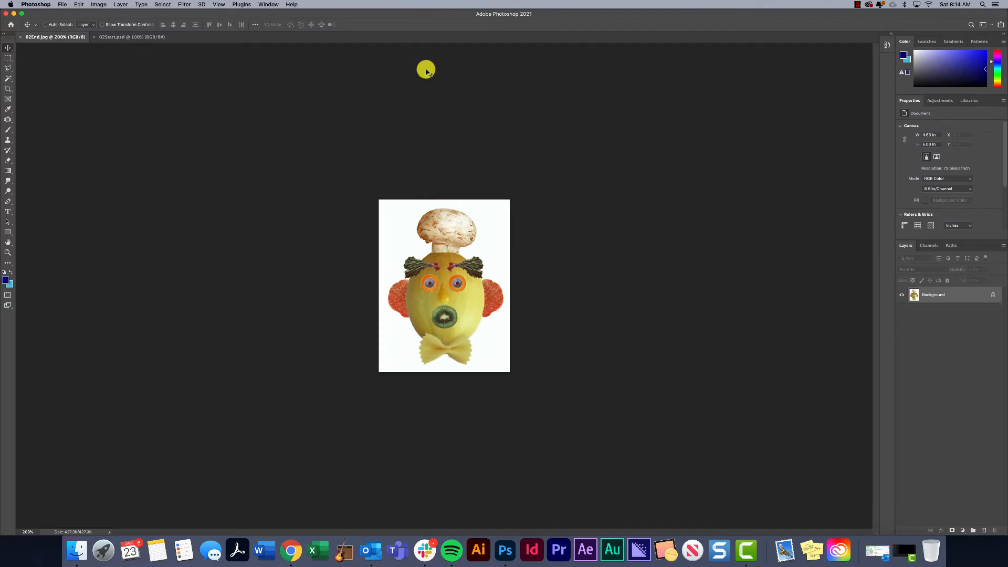
click(268, 4)
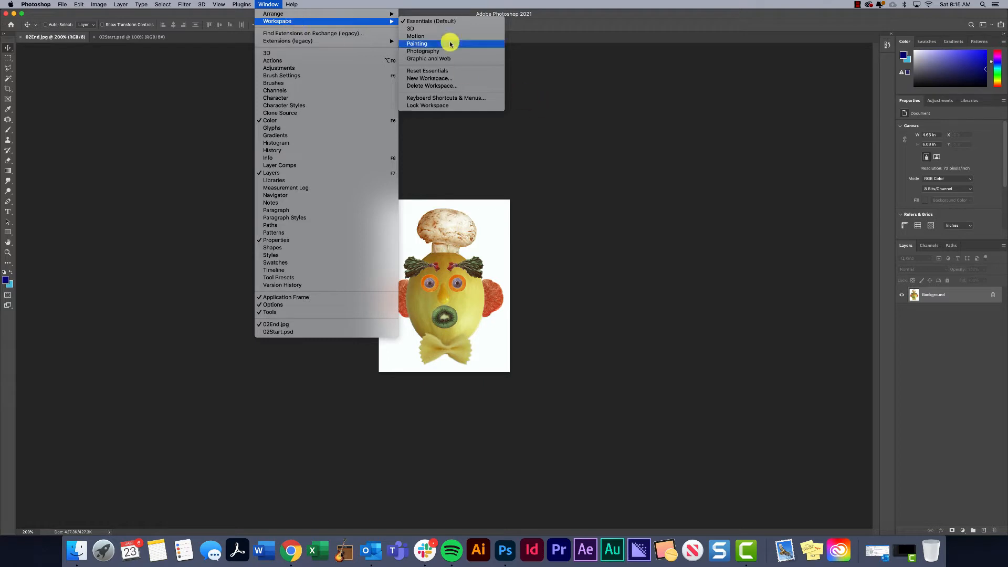
click(441, 72)
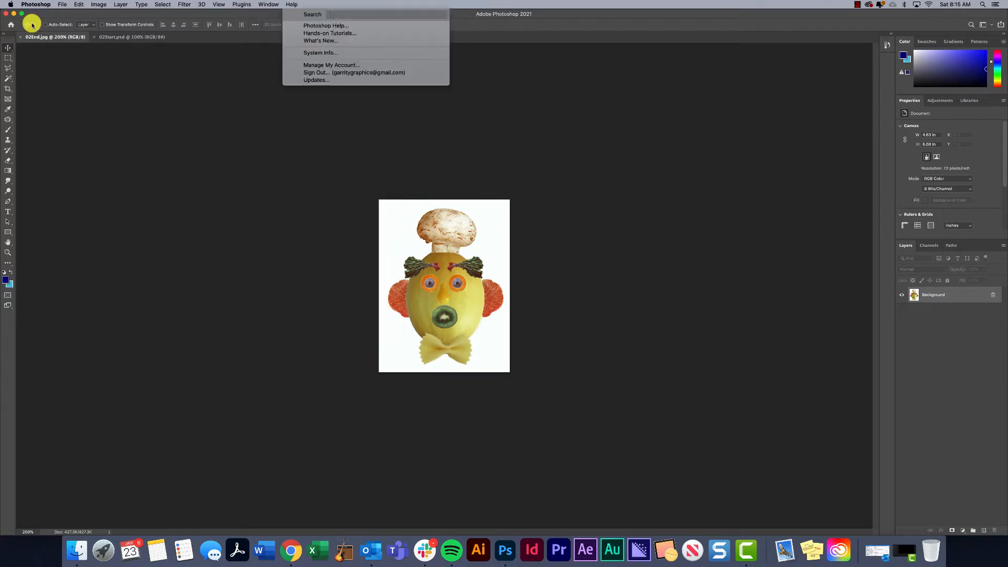
click(656, 294)
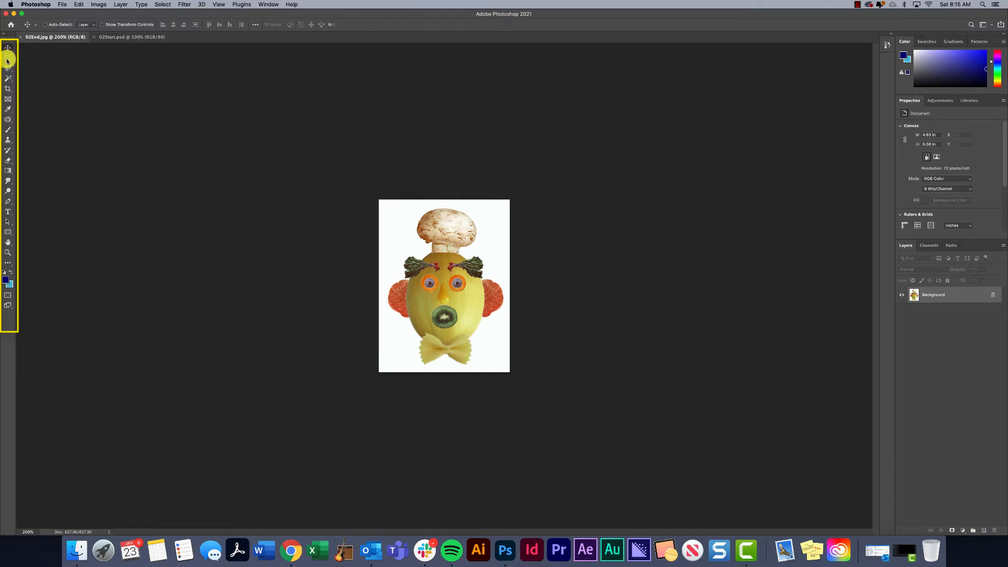
Step: Examine the hidden tools grouped under the Lasso, Magic Wand and Brush tools
click(8, 68)
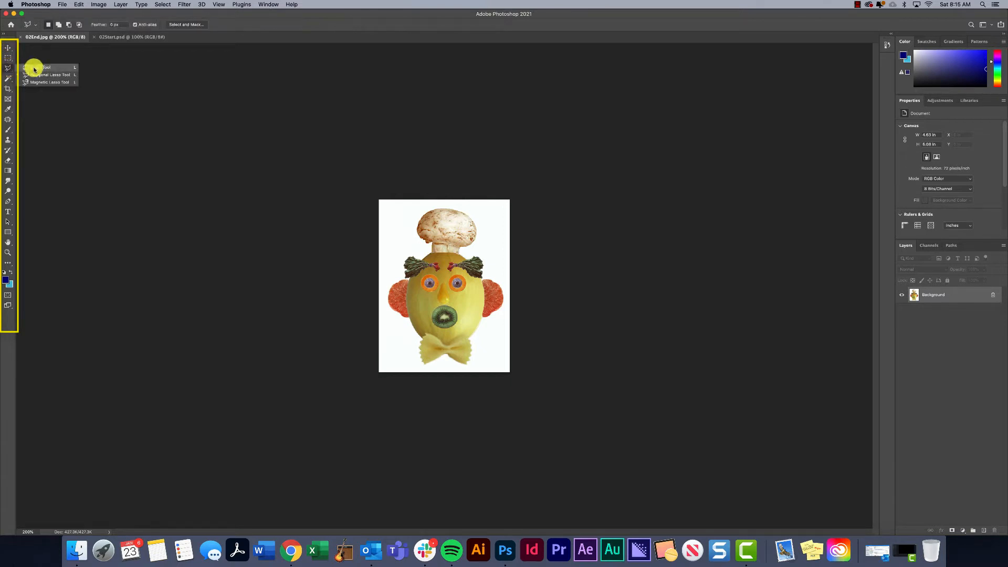
click(7, 68)
click(7, 80)
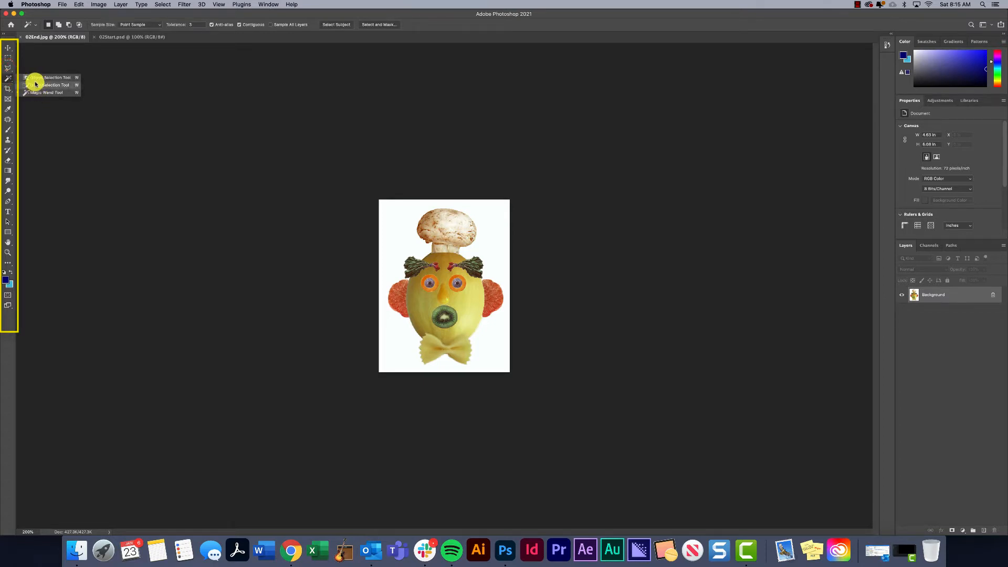
click(7, 79)
click(9, 127)
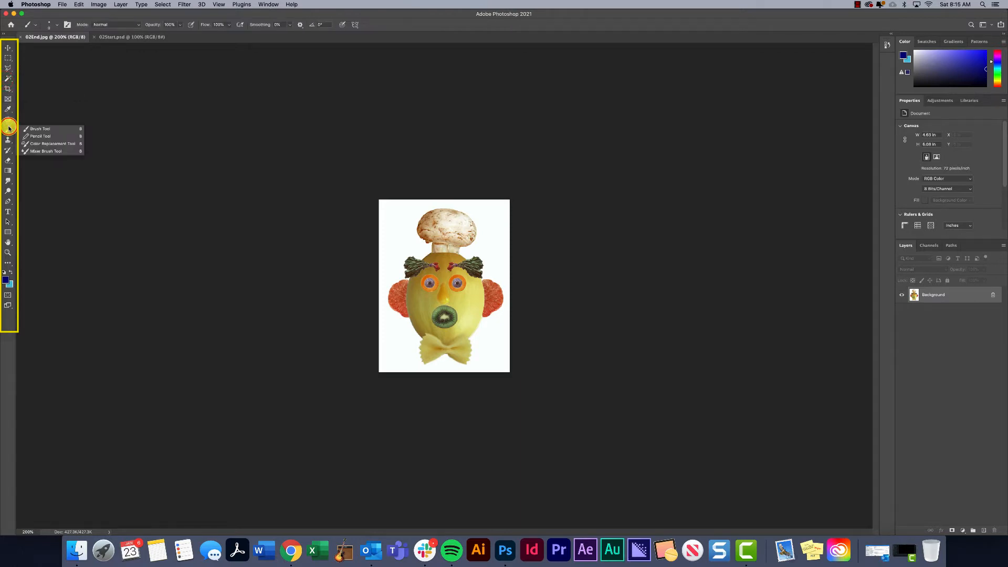
click(8, 127)
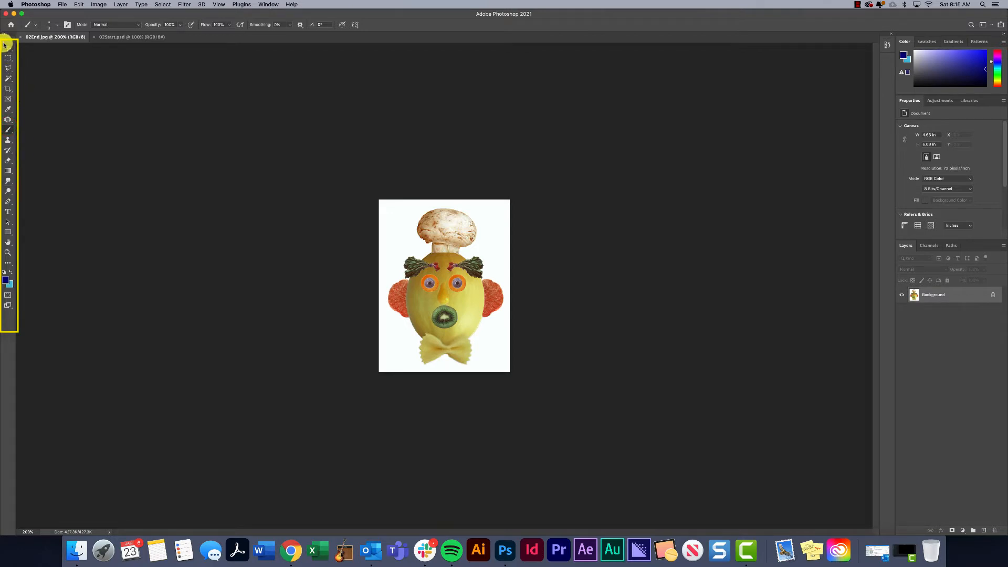
right_click(9, 132)
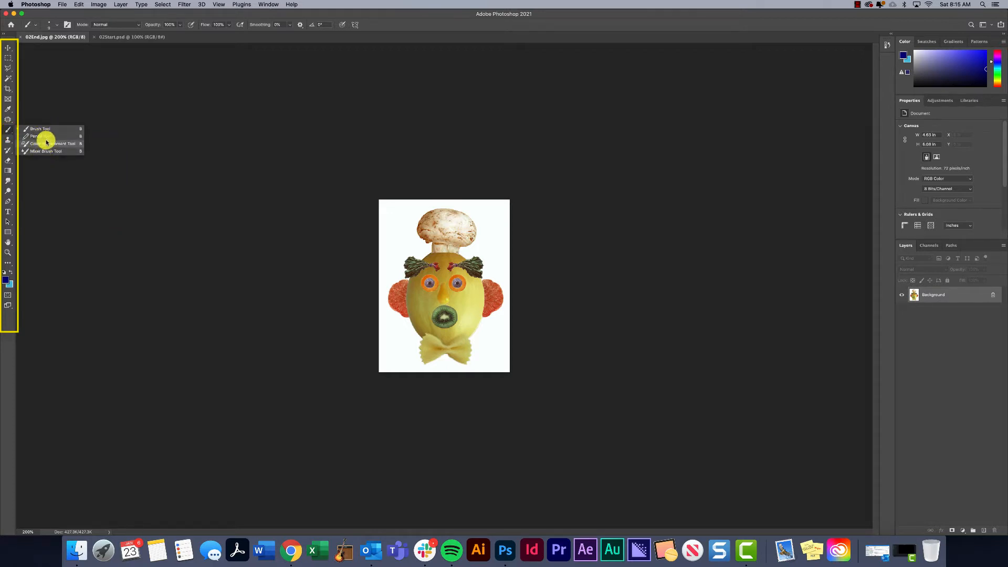
click(8, 131)
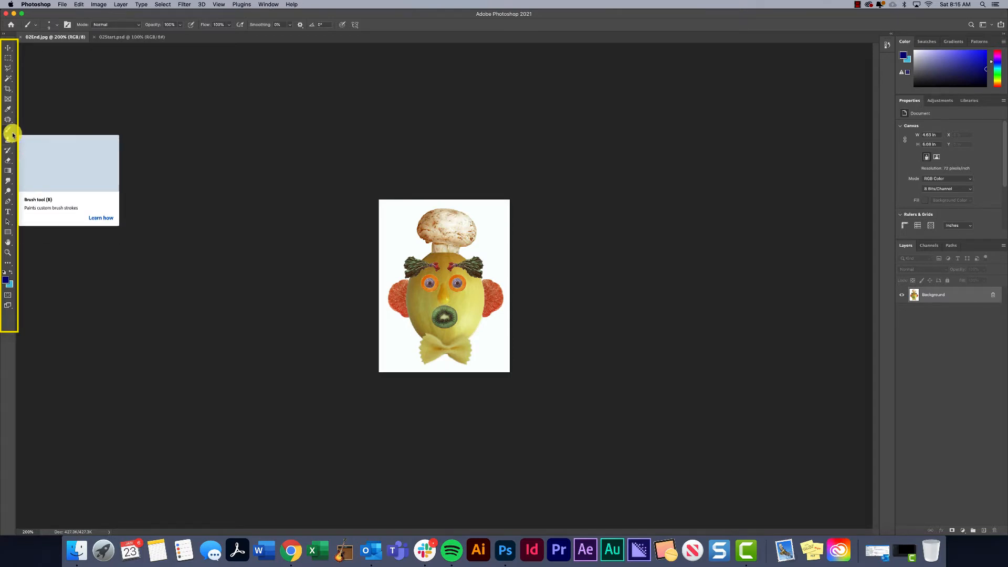
click(10, 131)
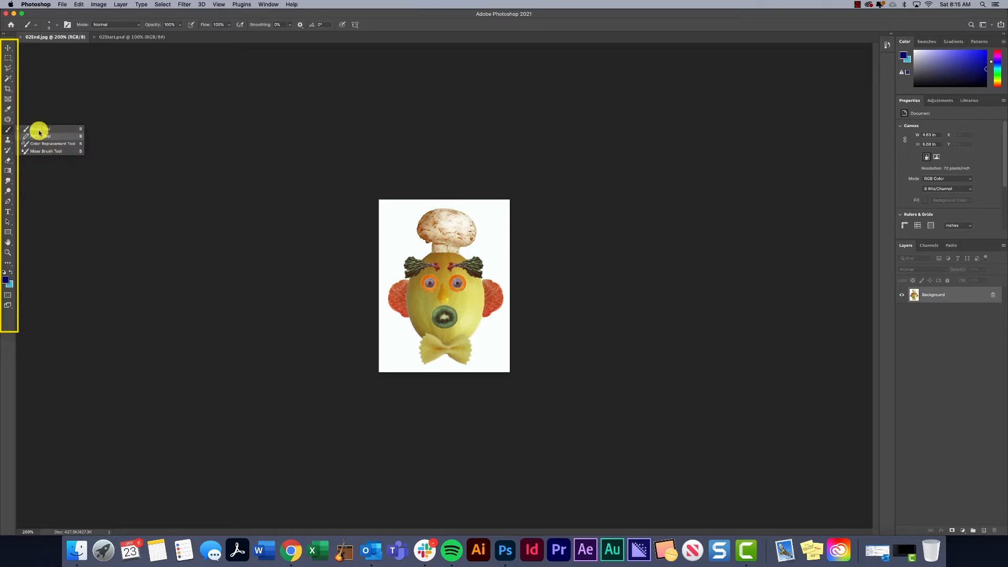
click(6, 68)
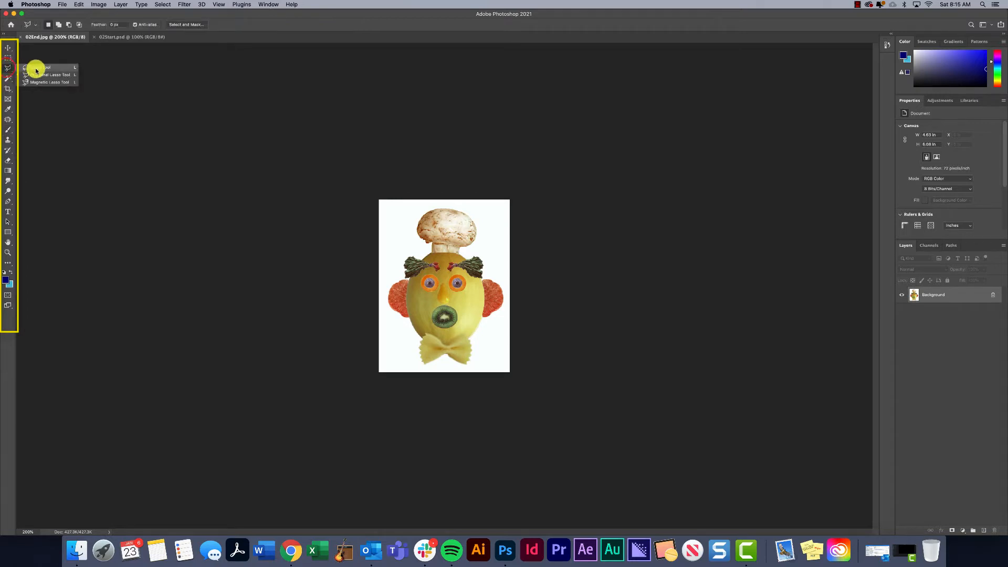
click(6, 68)
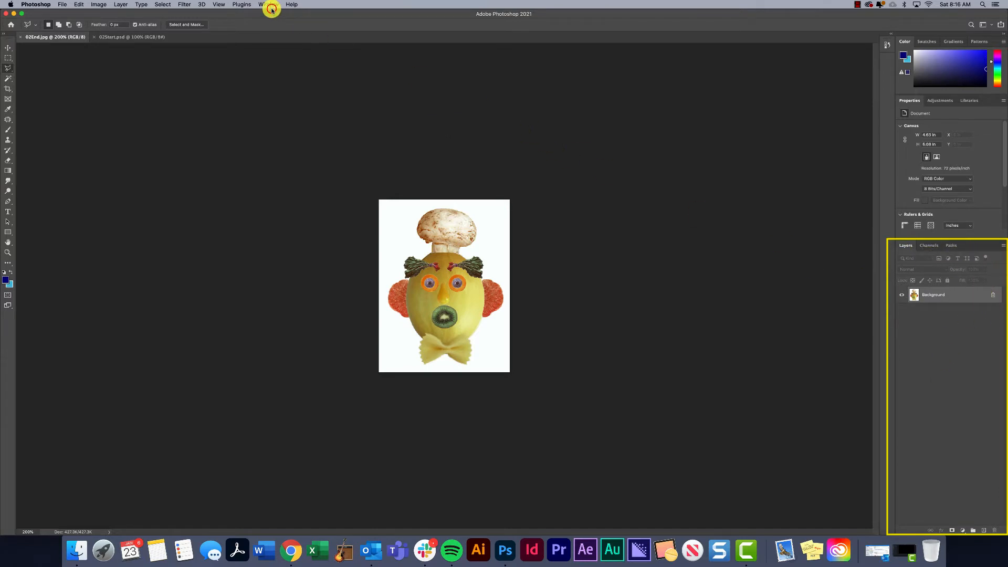
Step: Check in the list of available panels whether Layers is enabled
click(392, 214)
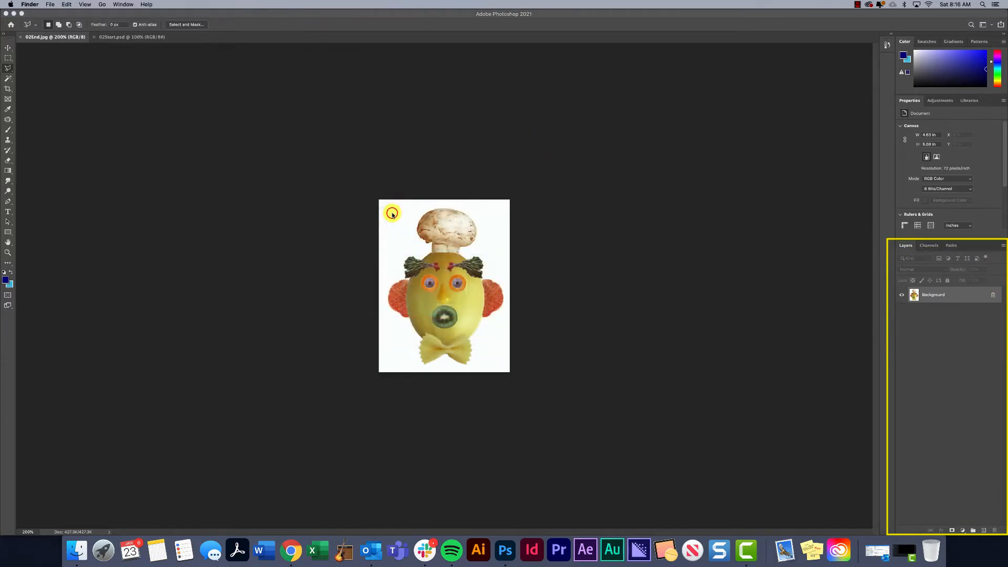
click(323, 45)
click(274, 6)
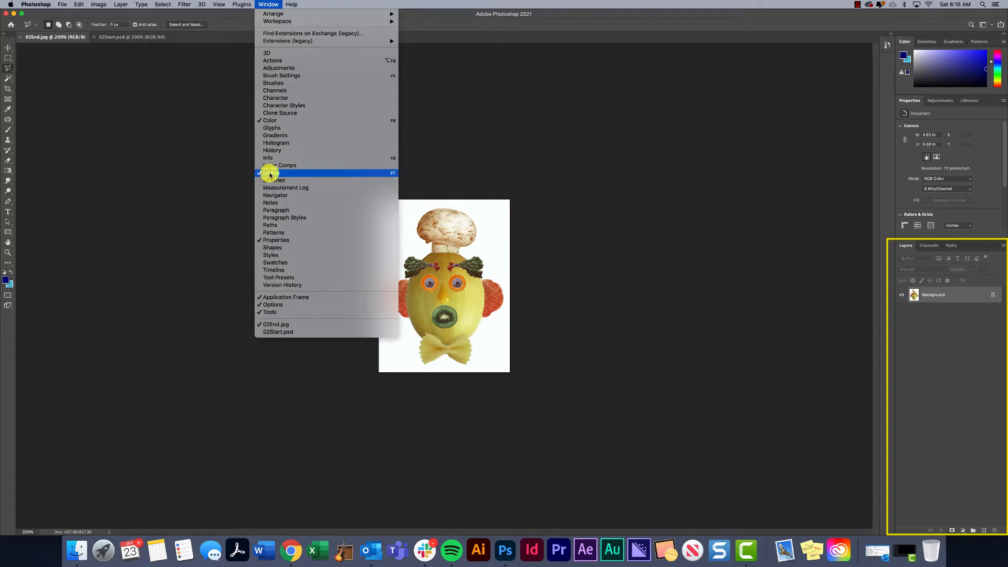
click(958, 345)
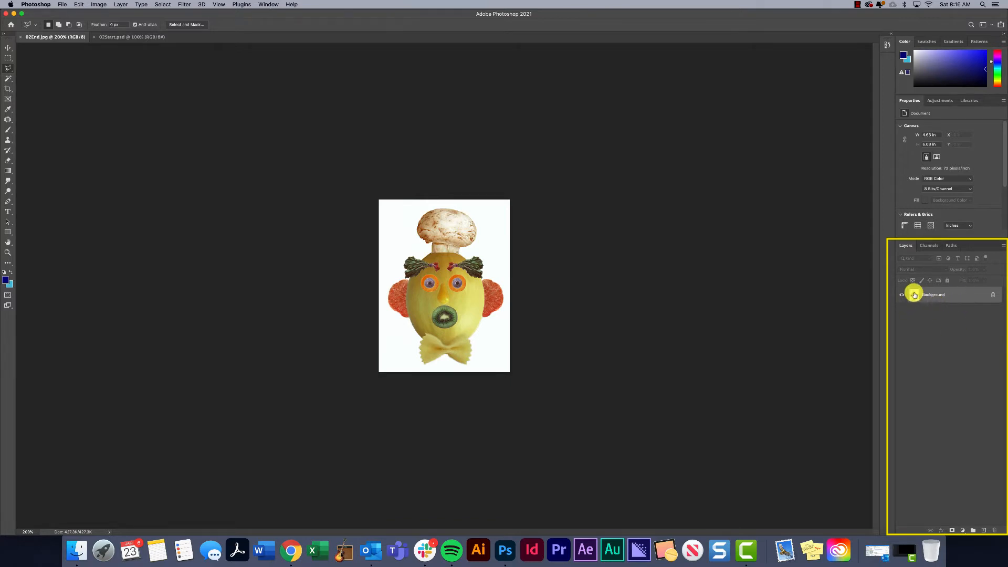
Step: Add three new blank layers above the Background in 02End.jpg
click(985, 530)
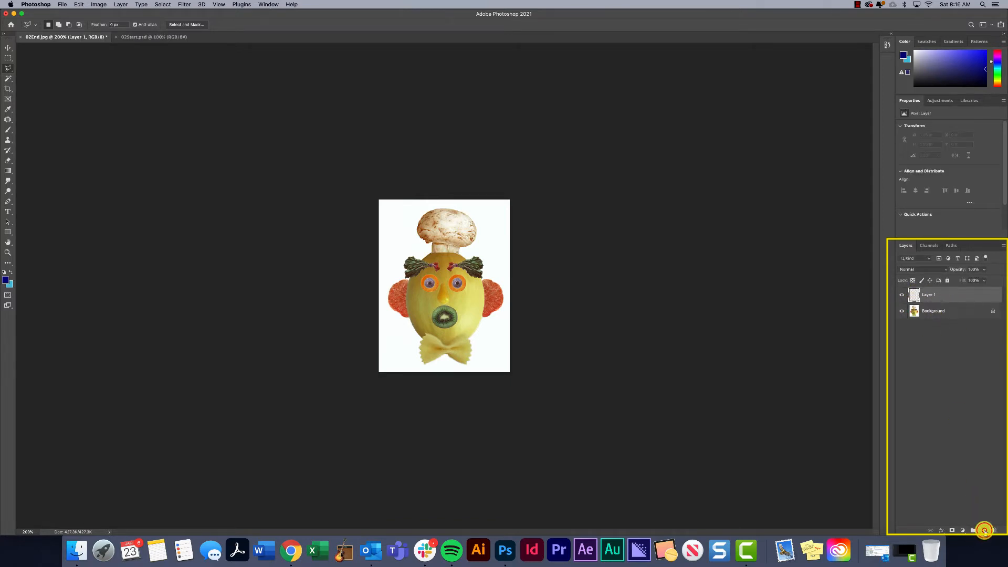
click(984, 530)
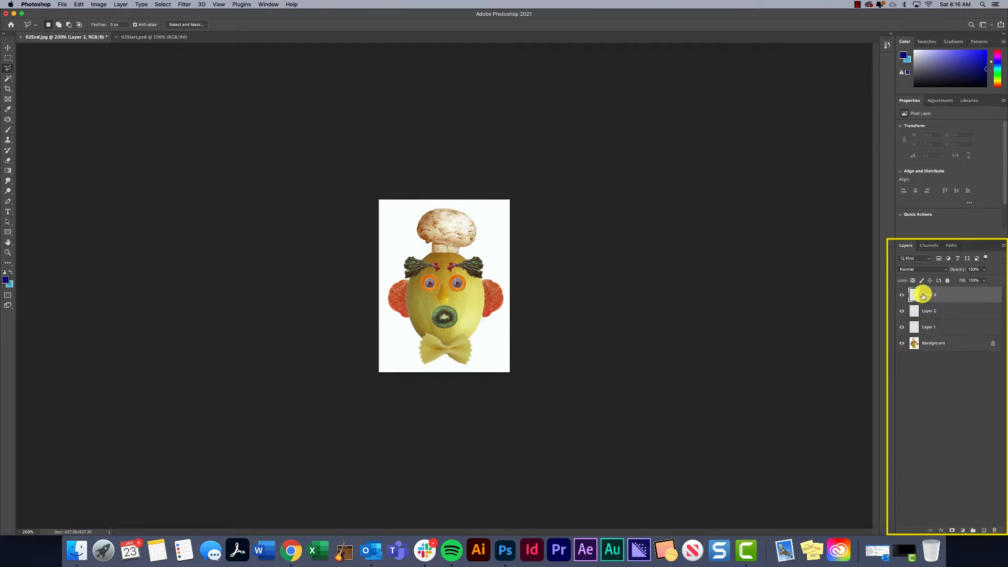
Step: Switch the active layer among Layer 3, Layer 2, Layer 1 and the Background to see how layer selection works
click(949, 314)
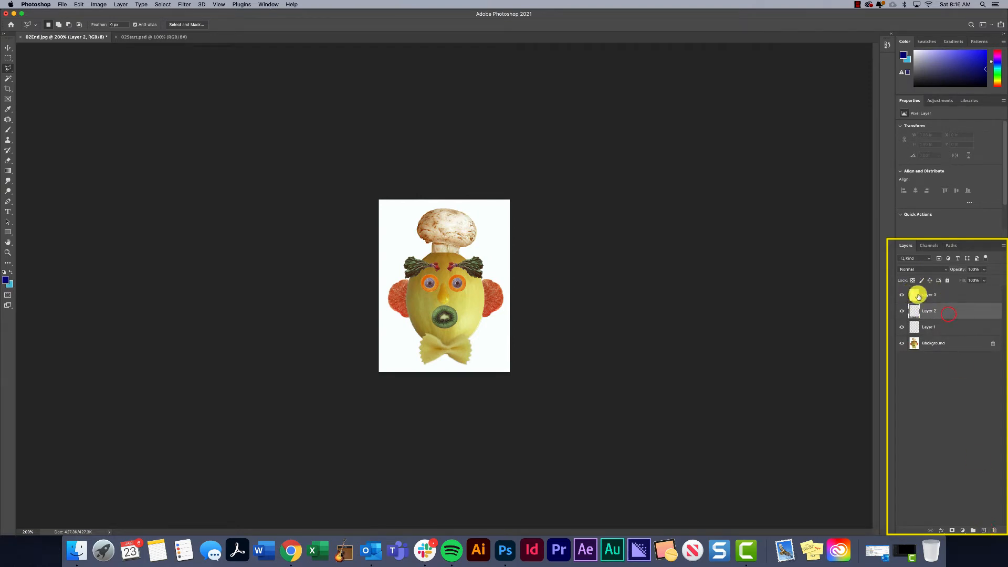
click(915, 294)
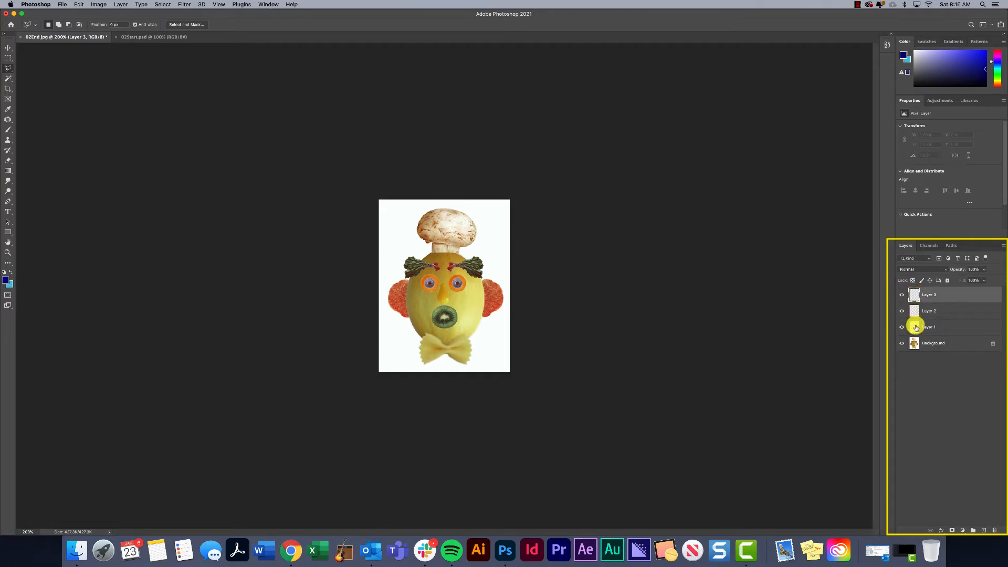
click(939, 326)
click(939, 310)
click(939, 293)
click(940, 312)
click(931, 328)
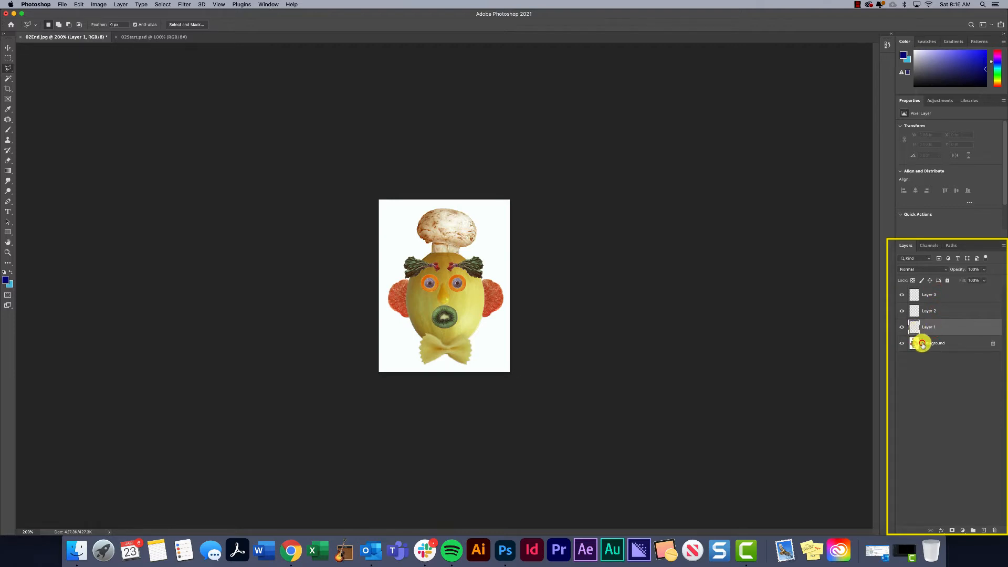
click(923, 345)
Step: Paint a dark blue freehand scribble over the face on Layer 1 using an enlarged brush
click(922, 331)
click(5, 128)
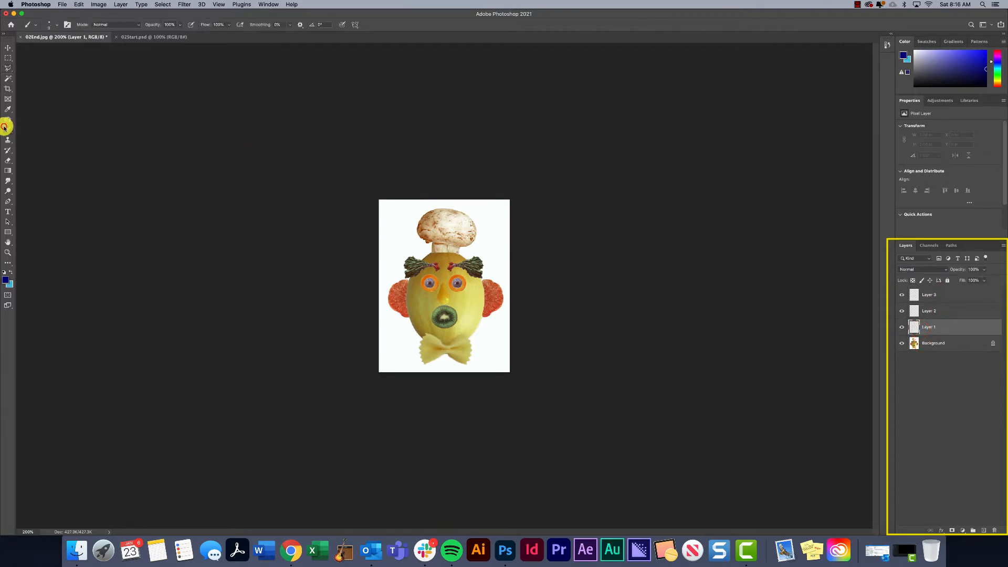
key(bracketright)
key(bracketright)
key(bracketright)
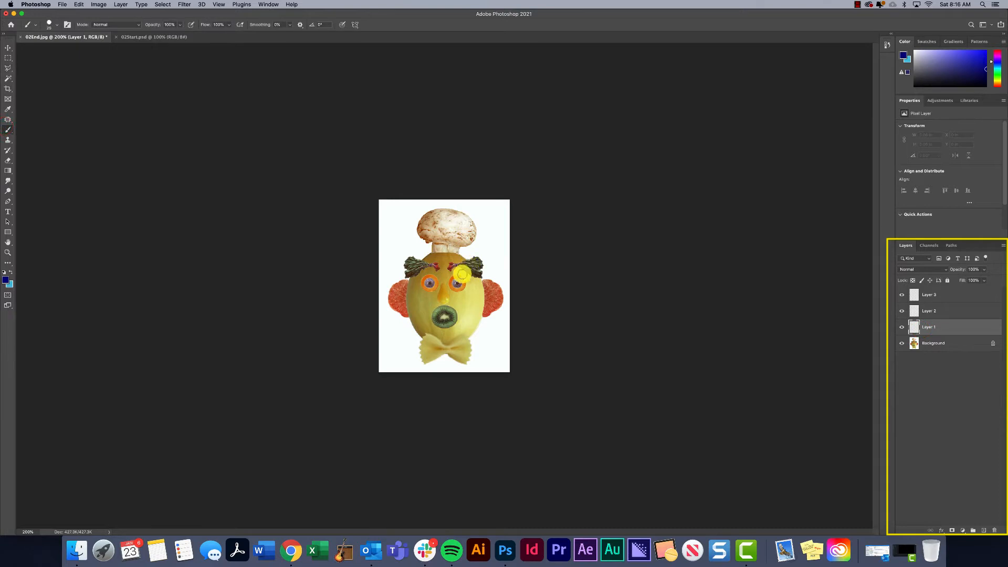
mouse_move(457, 267)
mouse_down()
mouse_move(420, 278)
mouse_move(458, 251)
mouse_move(486, 301)
mouse_move(461, 311)
mouse_up()
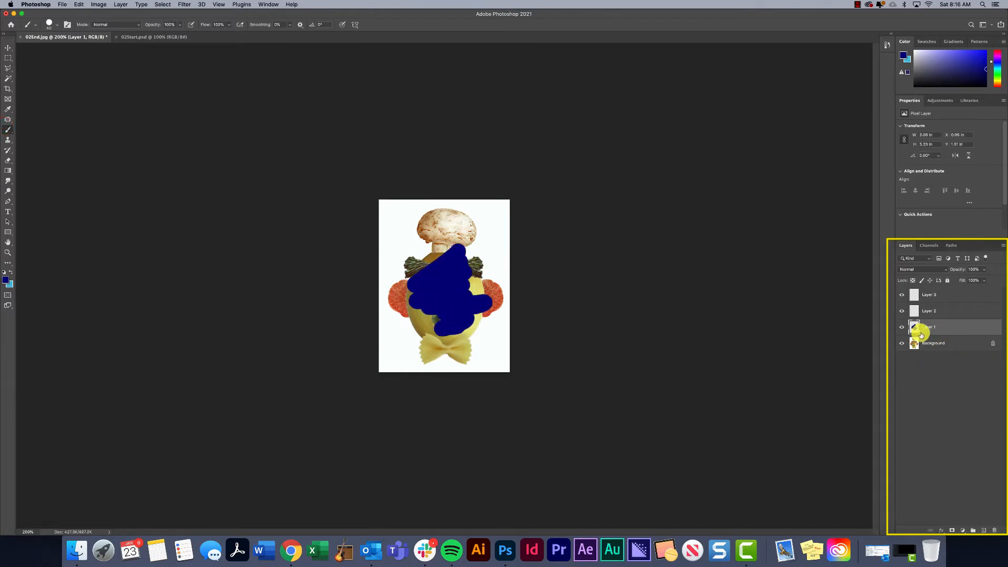
Step: Toggle the visibility of Layer 1 off and on repeatedly, leaving the layer shown
click(901, 327)
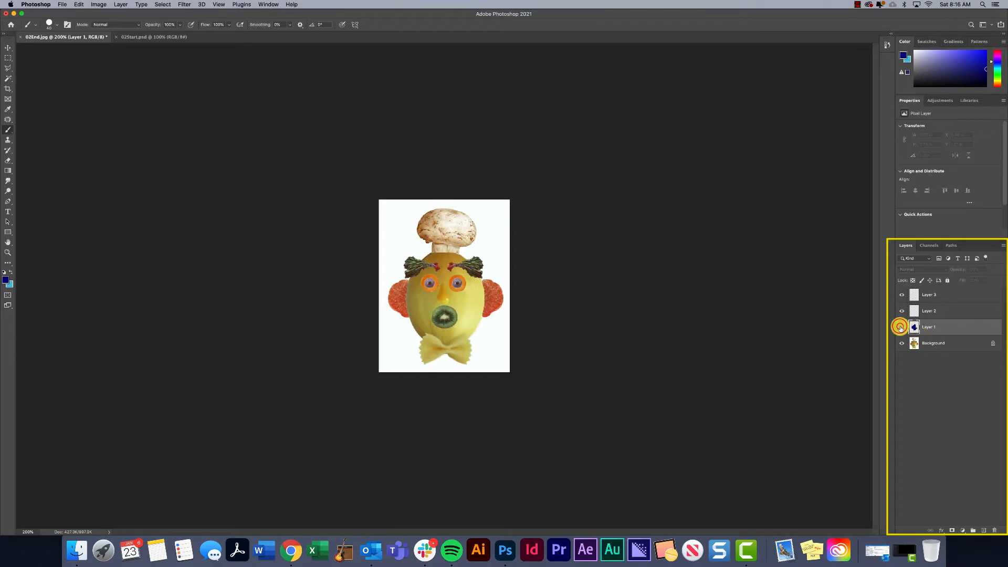
click(901, 327)
click(901, 327)
click(901, 327)
click(901, 327)
click(902, 328)
click(901, 328)
click(902, 328)
click(901, 328)
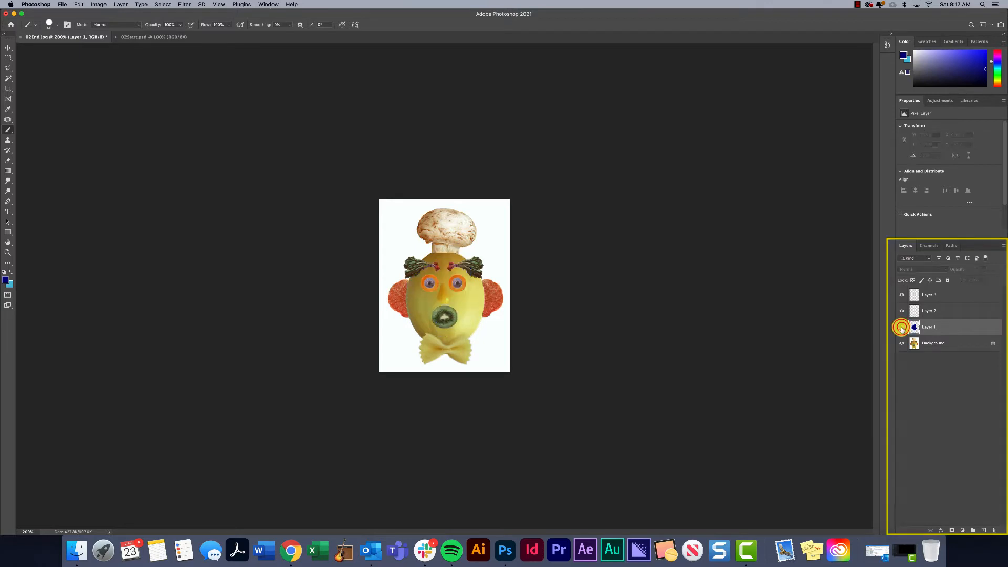
click(901, 328)
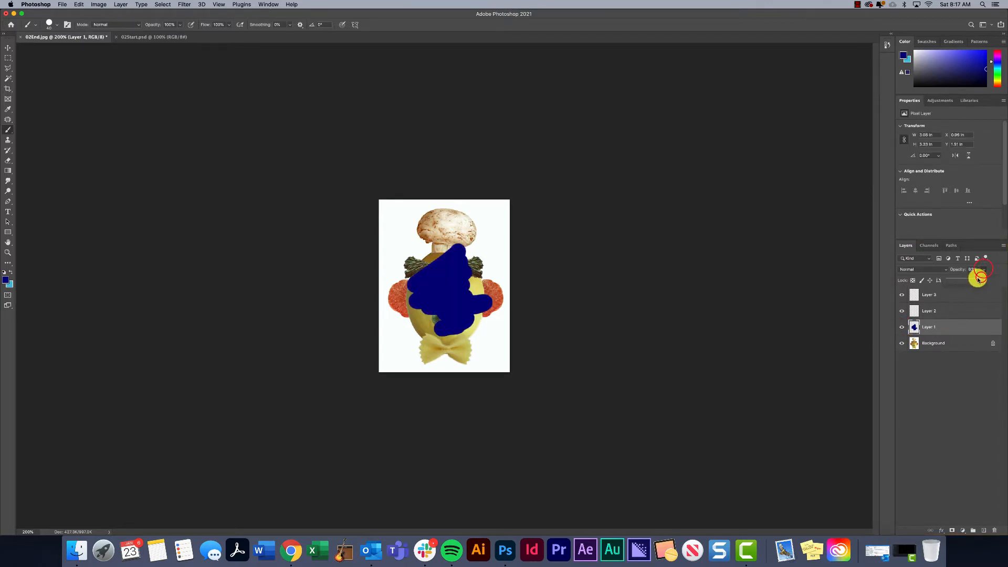
Step: Set the opacity of Layer 1 to 100% and view the available blend modes, keeping Normal
mouse_move(978, 279)
mouse_down()
mouse_move(957, 279)
mouse_move(995, 281)
mouse_up()
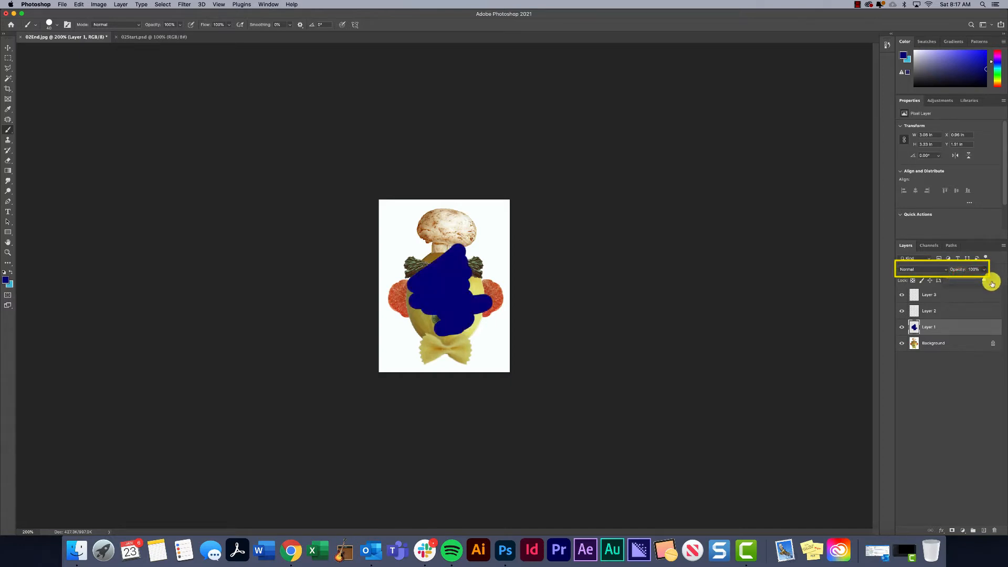
click(926, 268)
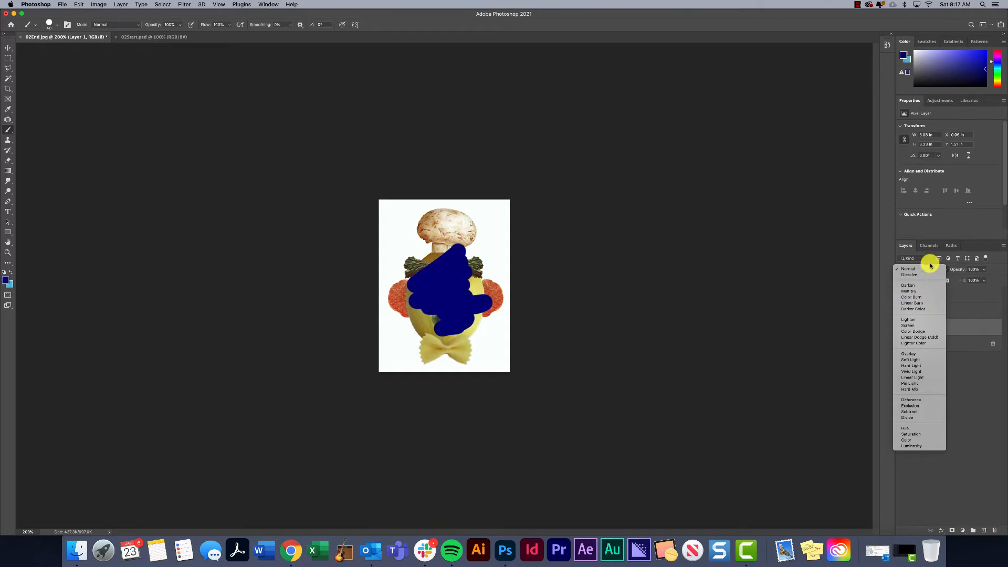
click(986, 297)
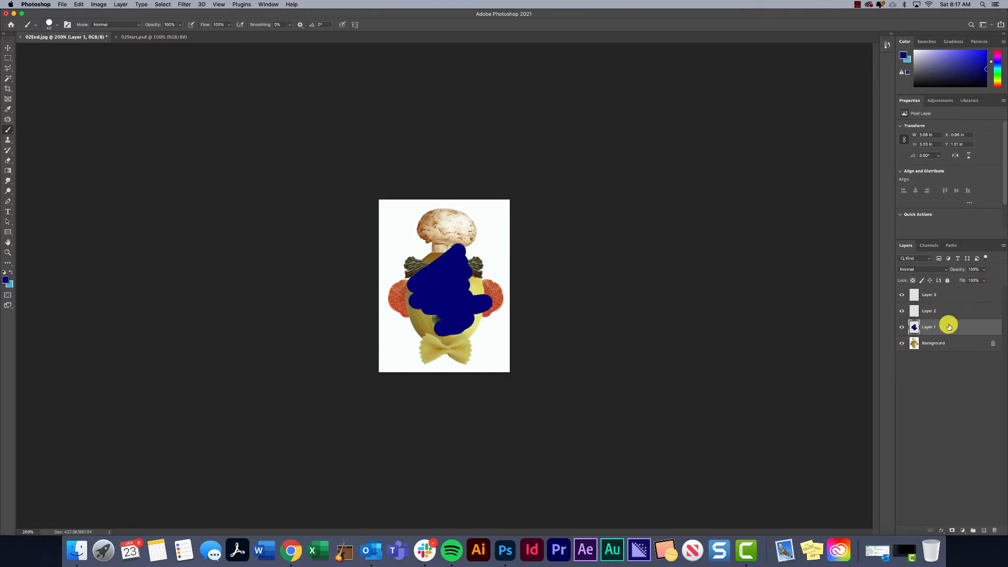
Step: Delete the painted Layer 1 from 02End.jpg
mouse_move(941, 330)
mouse_down()
mouse_move(998, 425)
mouse_move(994, 530)
mouse_up()
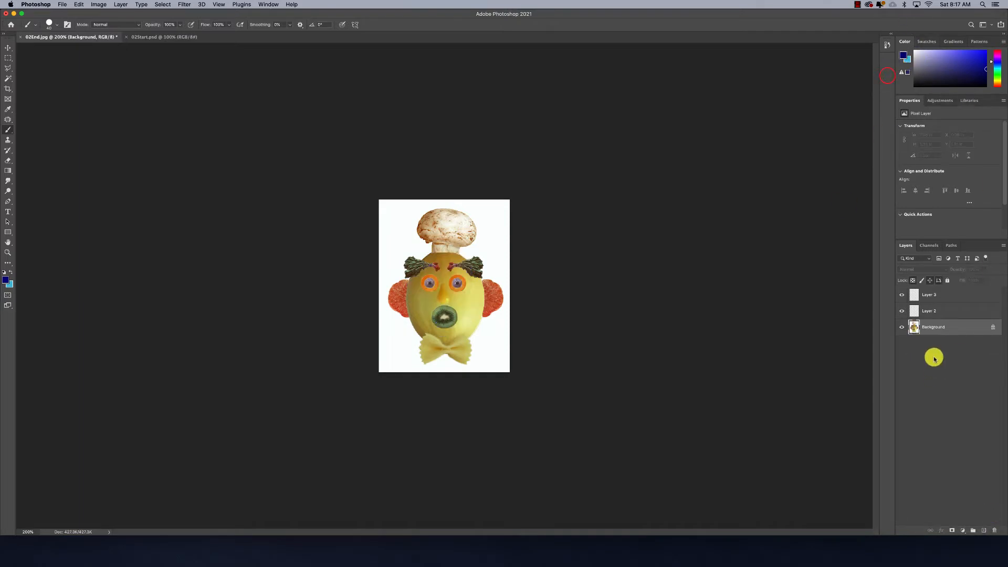
click(270, 4)
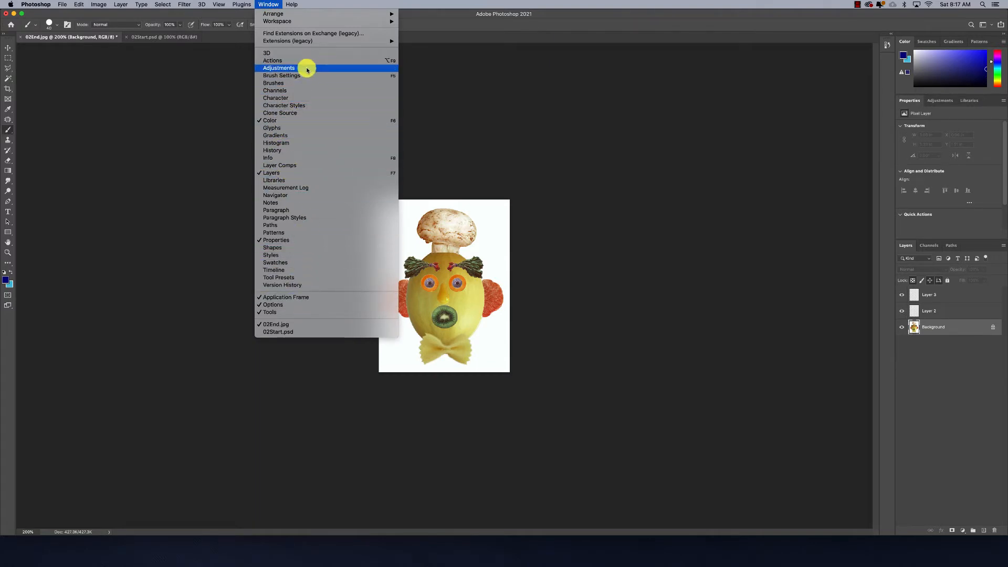
mouse_move(302, 22)
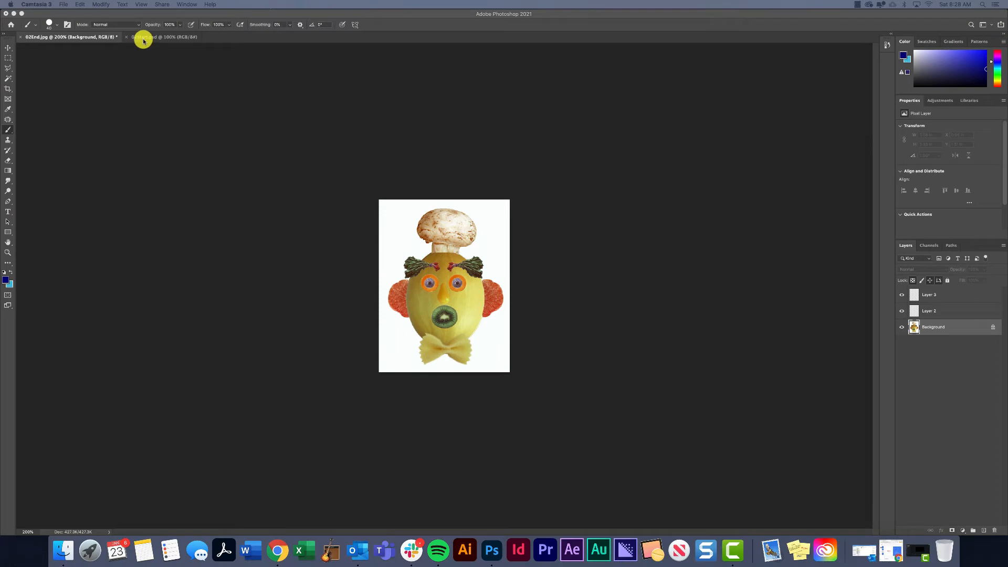
Step: Switch repeatedly between 02End.jpg and 02Start.psd to compare the finished face with the source pieces, ending on 02Start.psd
click(153, 36)
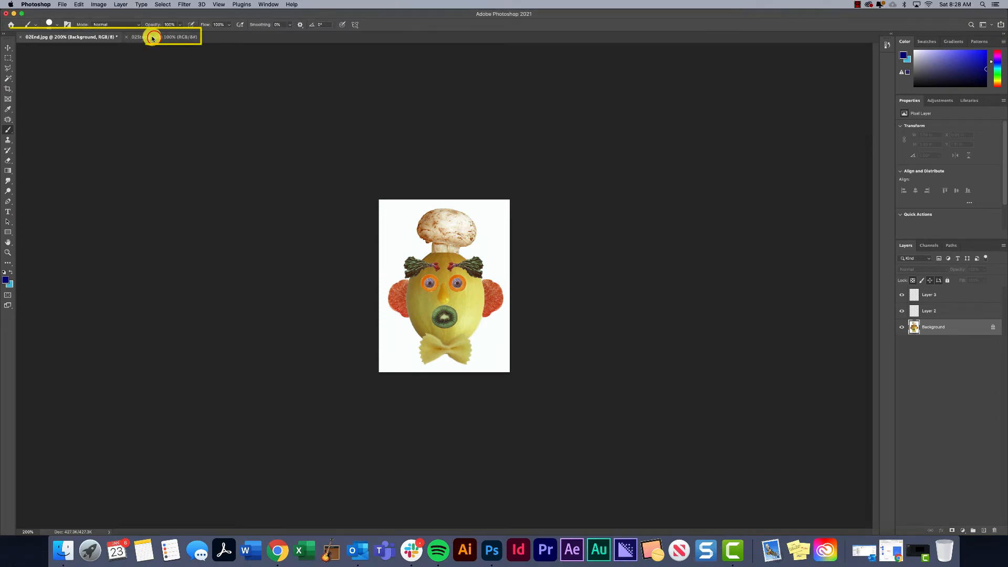
click(82, 38)
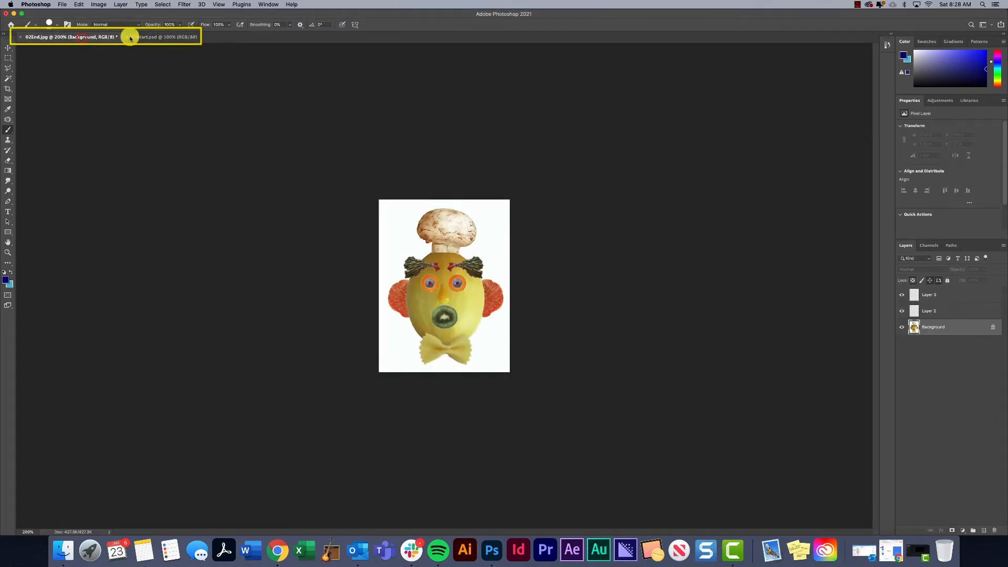
click(150, 39)
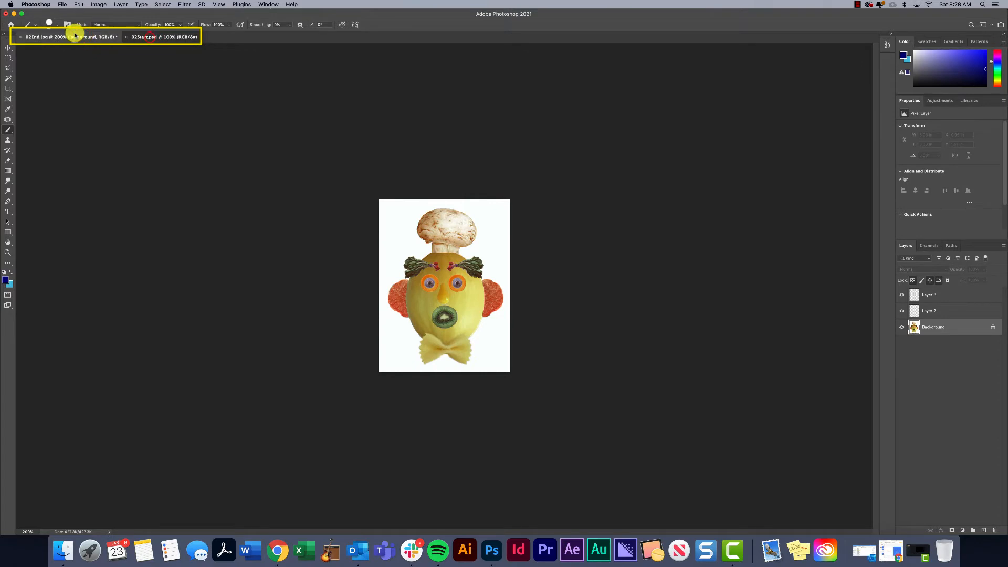
click(32, 39)
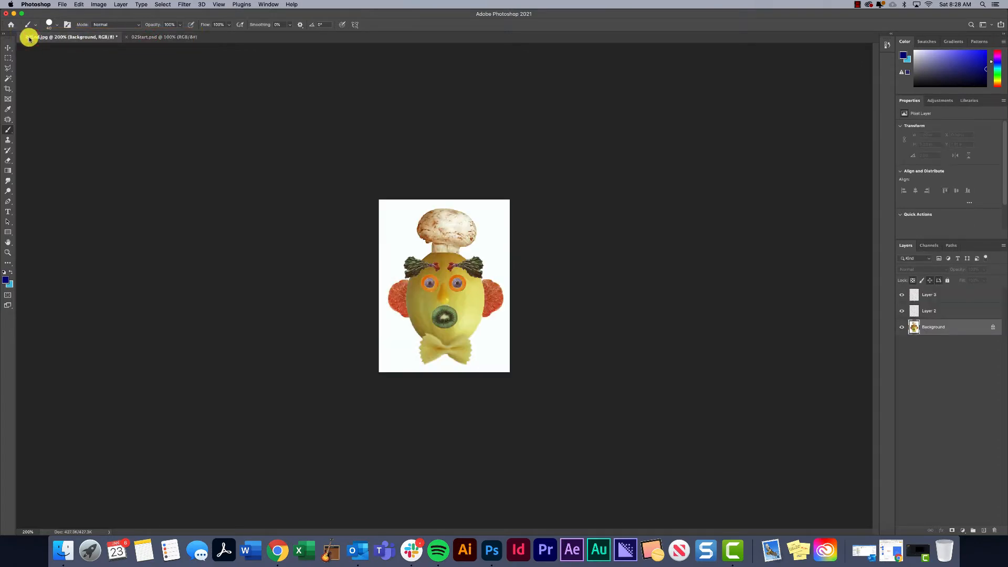
click(149, 40)
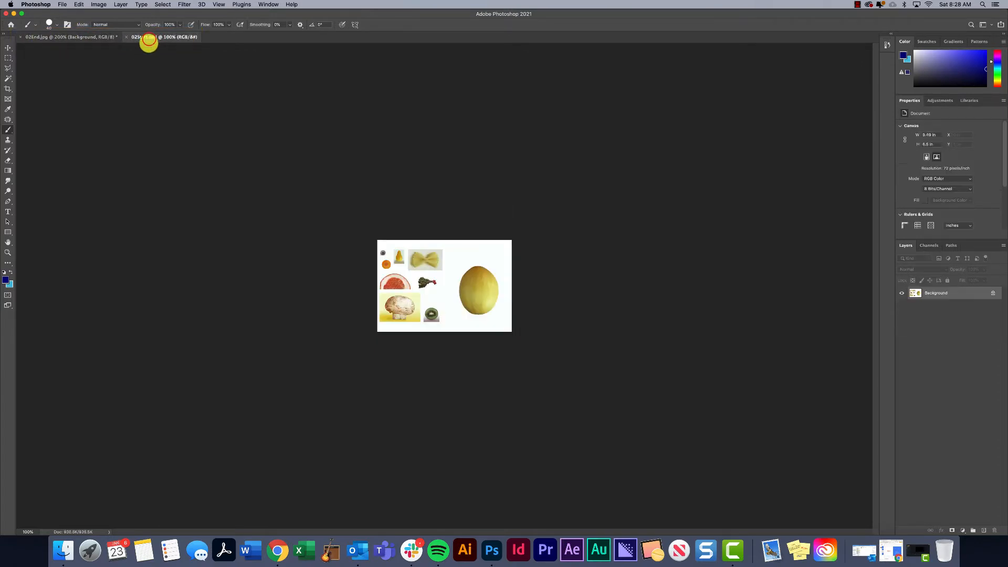
click(68, 36)
click(167, 38)
click(84, 40)
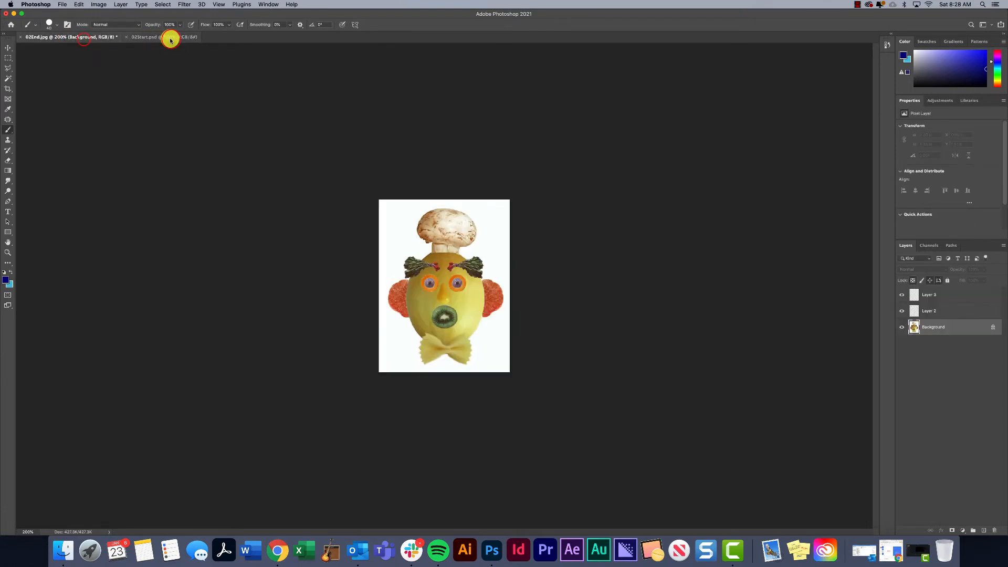
click(171, 38)
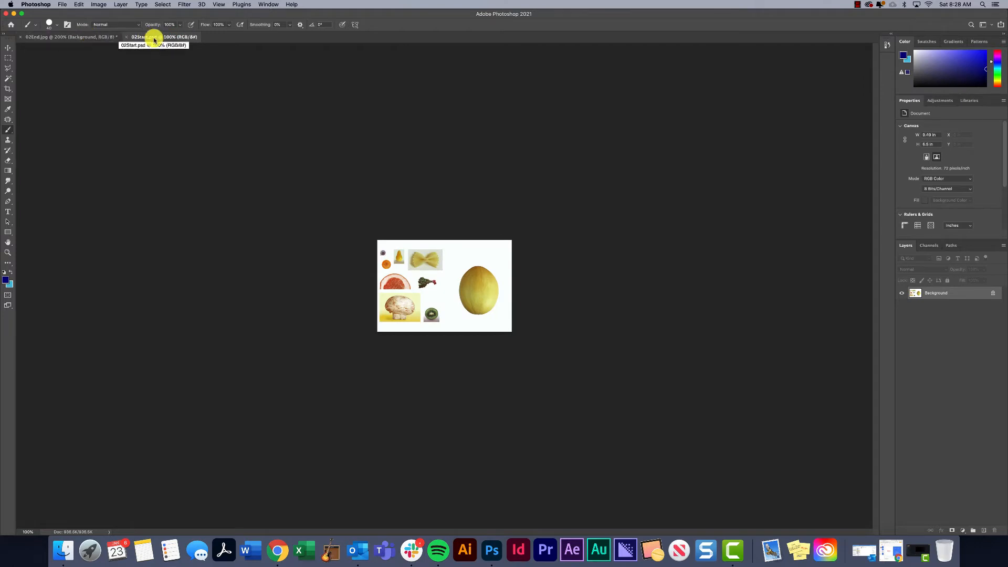
click(61, 37)
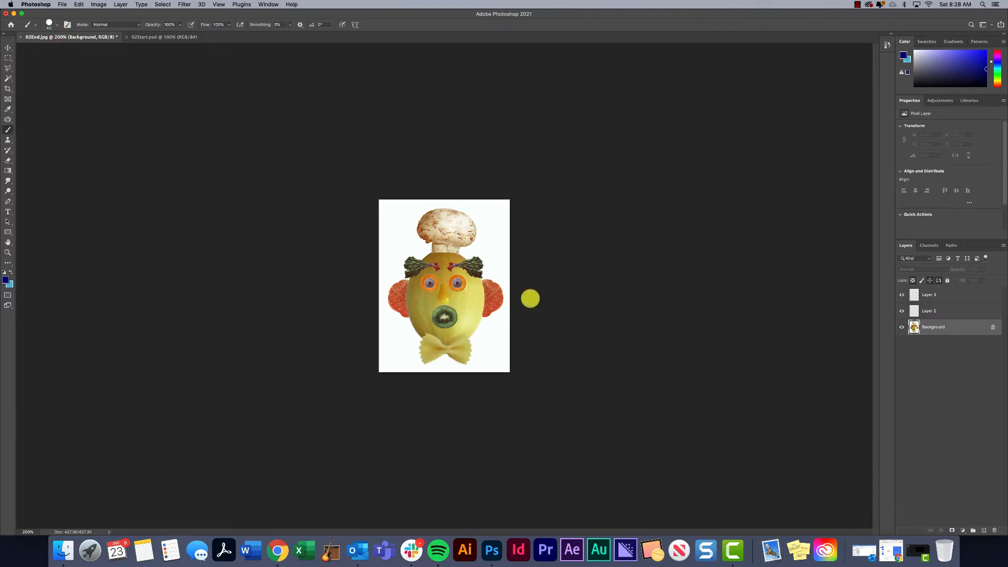
click(164, 41)
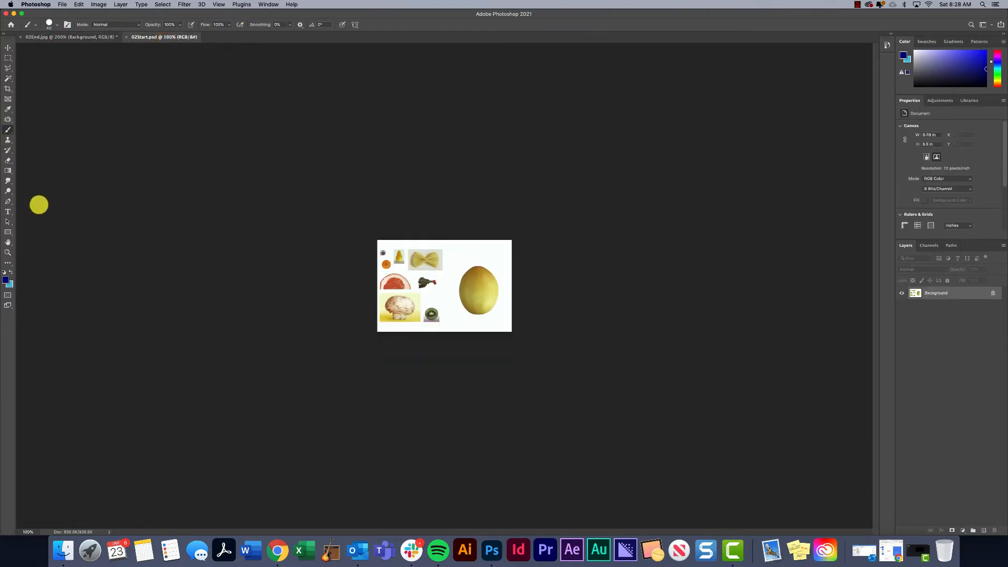
Step: Zoom in on 02Start.psd to 300% with the Zoom tool, and zoom back out to 100%
click(8, 253)
click(446, 283)
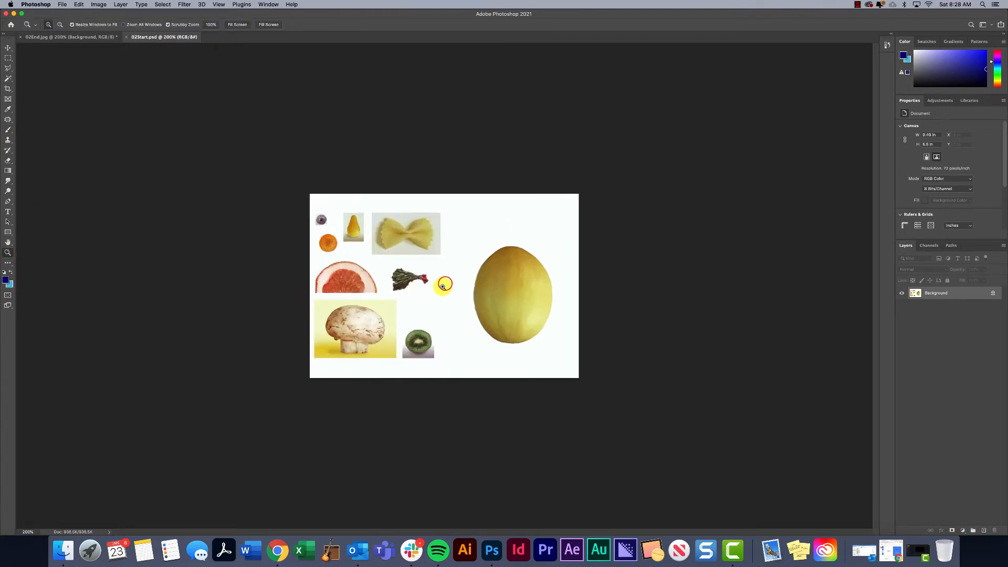
click(444, 285)
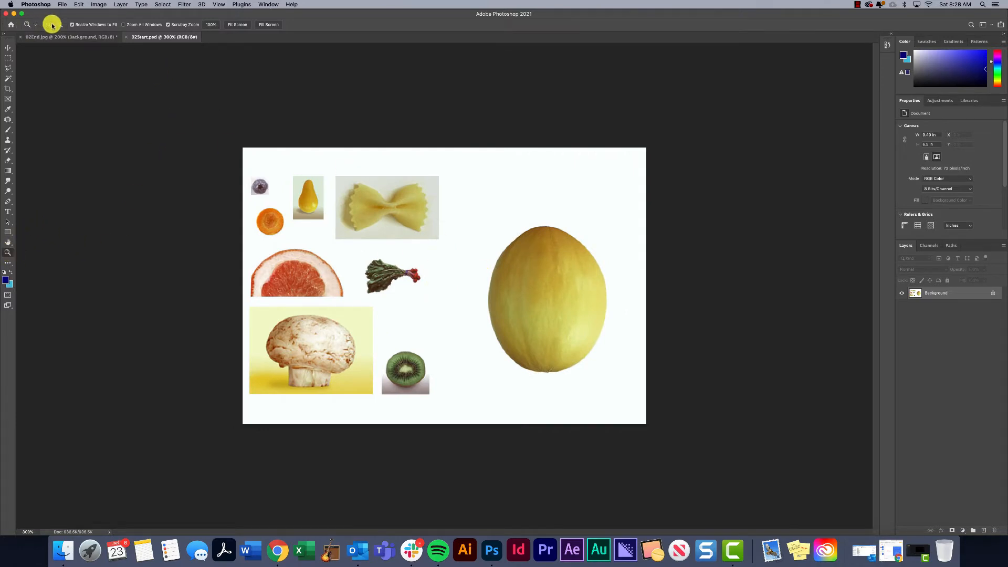
click(448, 283)
click(450, 286)
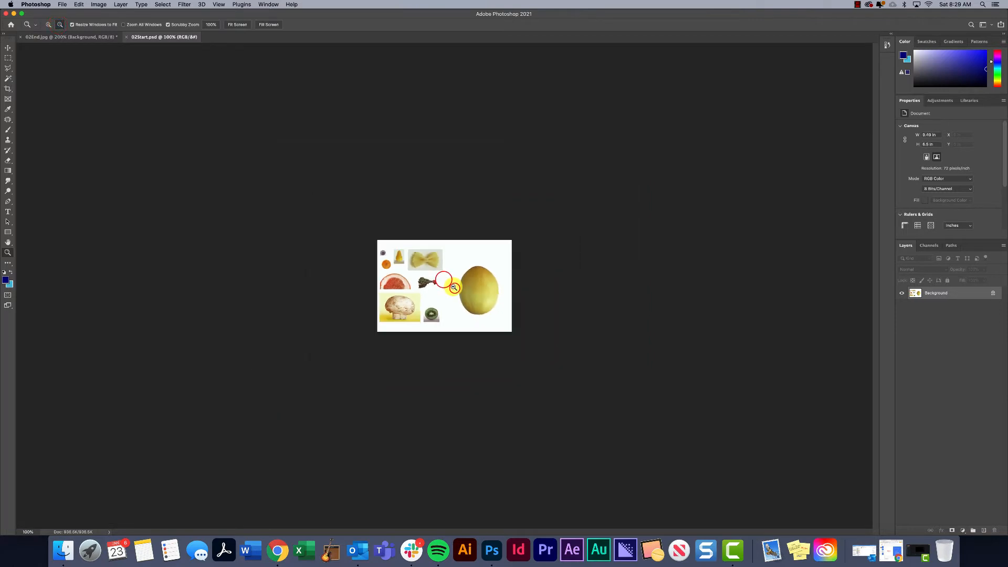
Step: Return the Zoom tool to its zoom-in mode and magnify 02Start.psd to 300%
click(47, 25)
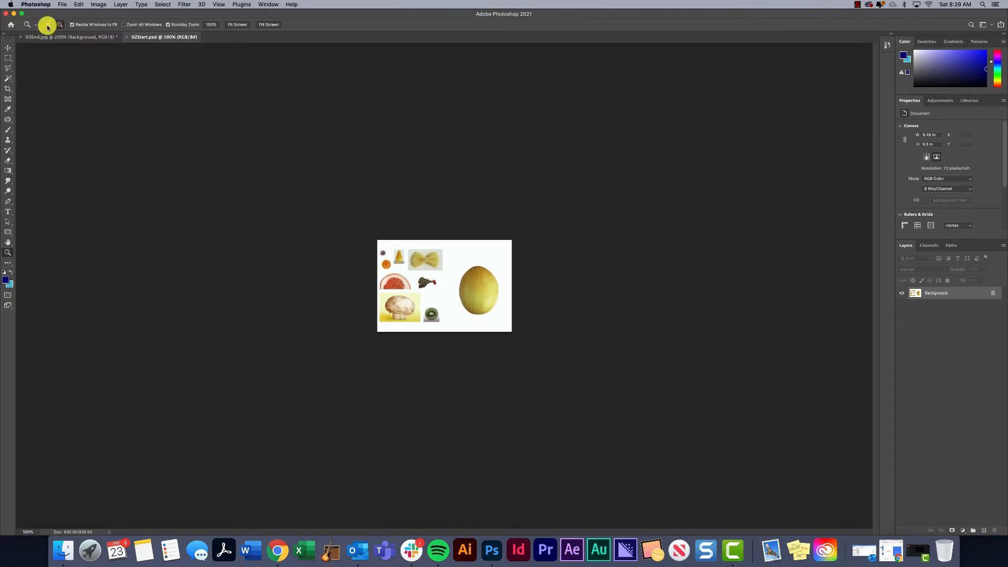
click(459, 288)
click(458, 287)
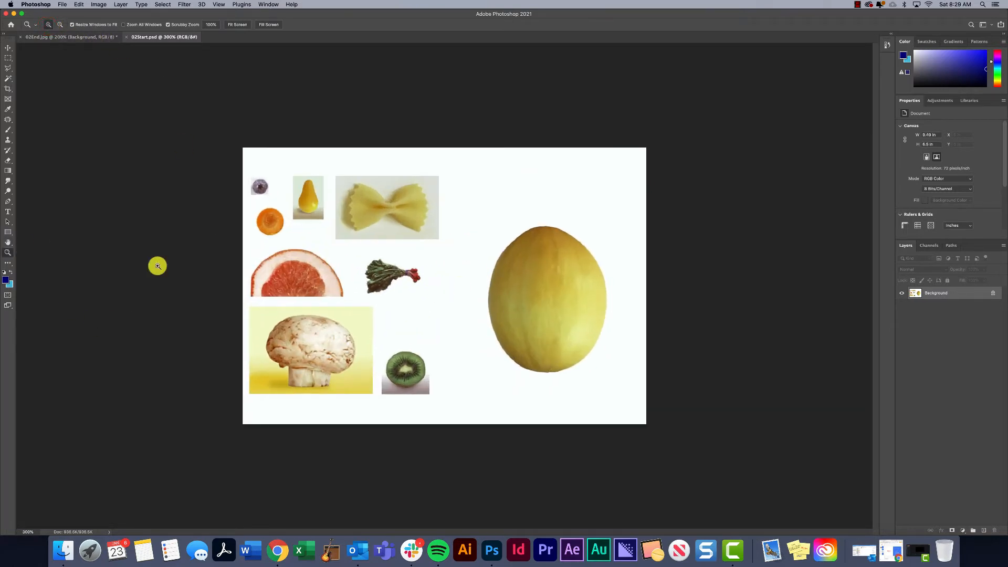
Step: Zoom 02Start.psd out to 100% and back to 300% without changing the Zoom tool's mode
alt+click(264, 286)
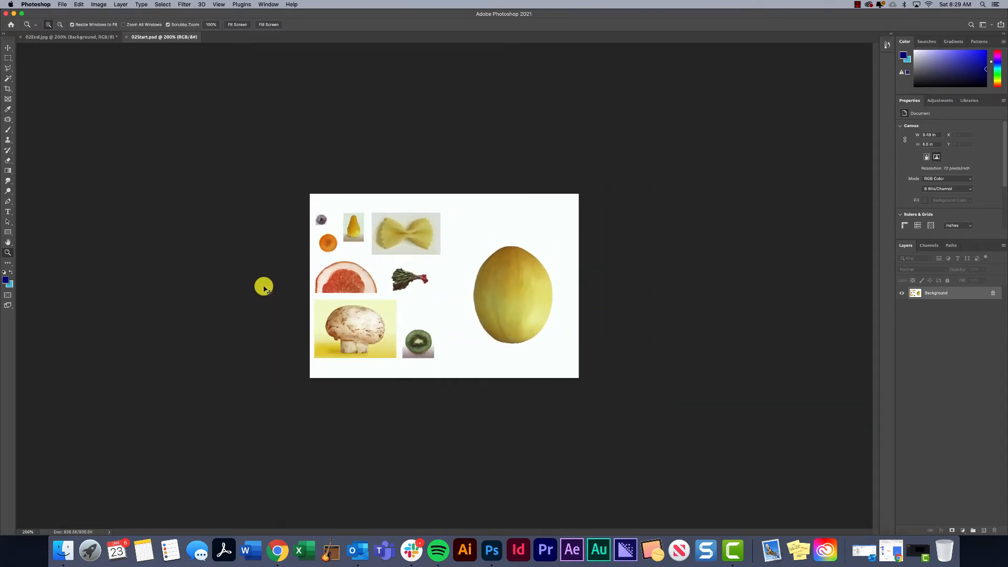
click(264, 286)
key(super+minus)
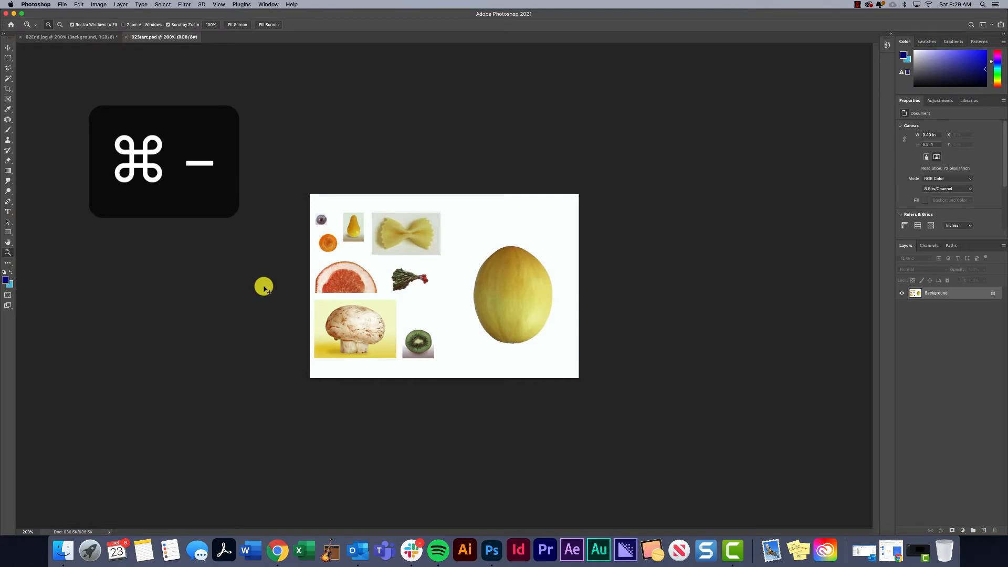
key(super+minus)
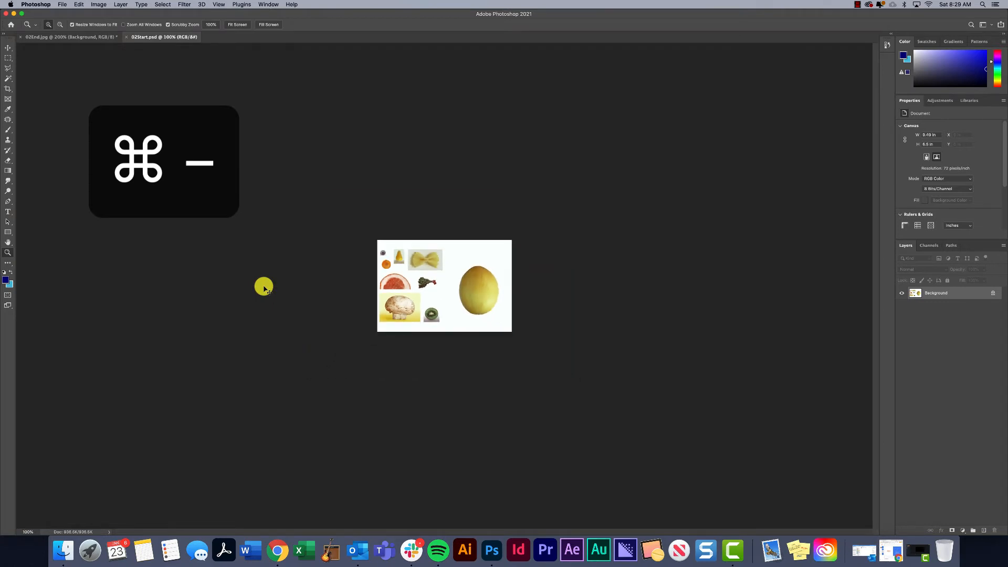
click(264, 287)
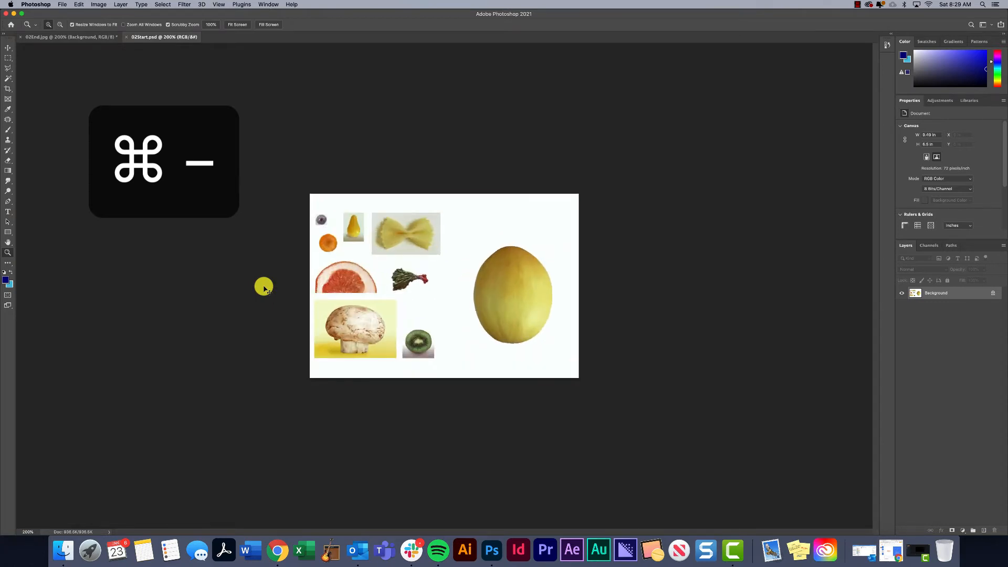
key(super+plus)
key(super+minus)
key(super+minus)
key(super+minus)
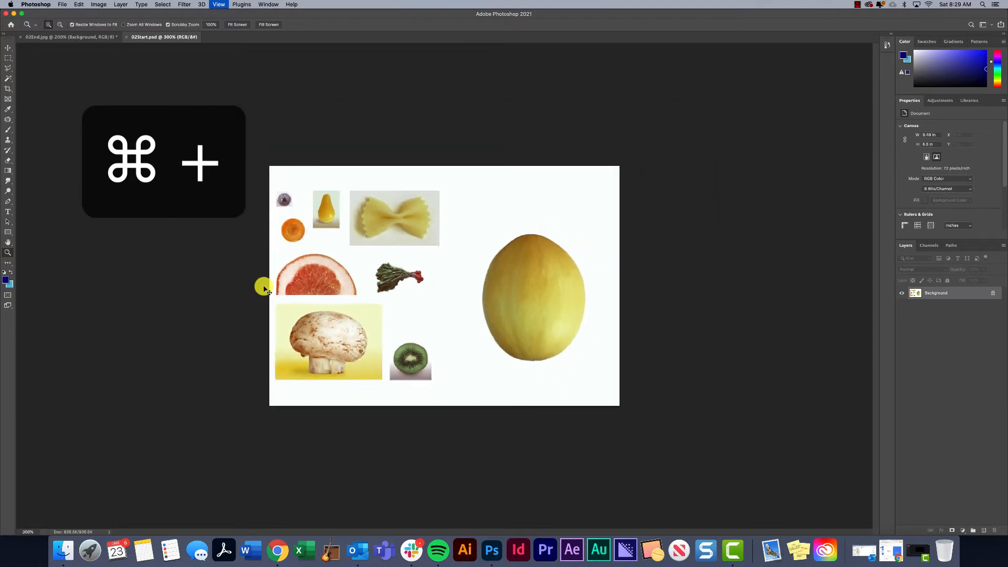
key(super+plus)
key(super+plus)
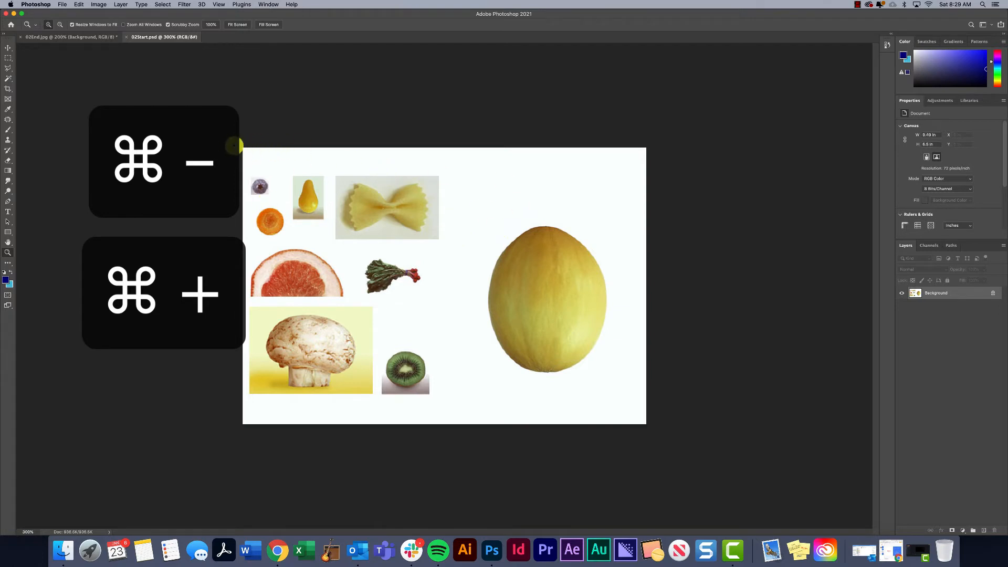
Step: Alternate 02Start.psd between 100% and higher magnifications, finishing at 400%
key(super+minus)
key(super+minus)
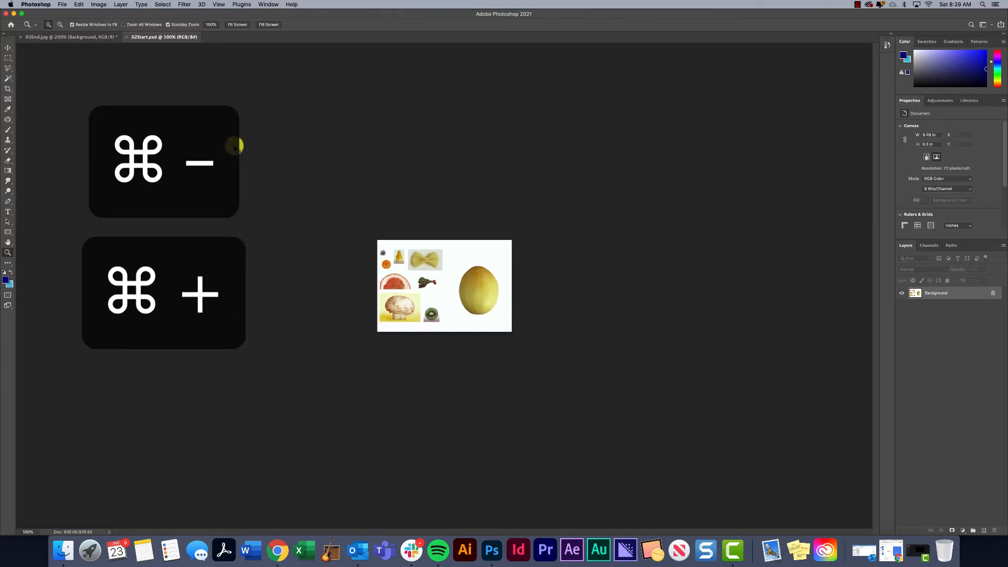
key(super+plus)
key(super+plus)
key(super+minus)
key(super+minus)
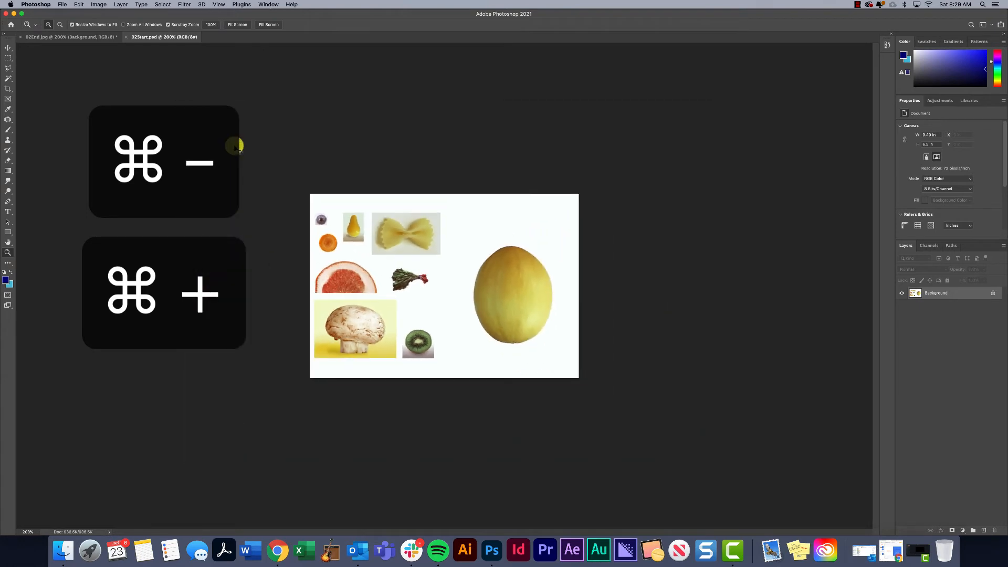
key(super+plus)
key(super+plus)
key(super+plus)
key(super+plus)
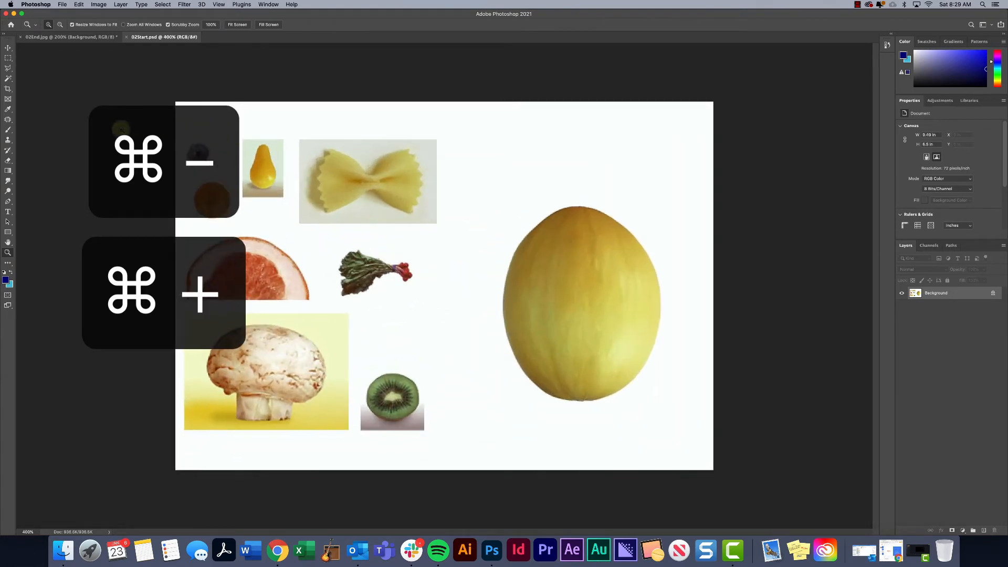
Step: Enlarge 02Start.psd to 500% with the Zoom tool, and reduce it to 300% with the zoom-out mode
click(7, 254)
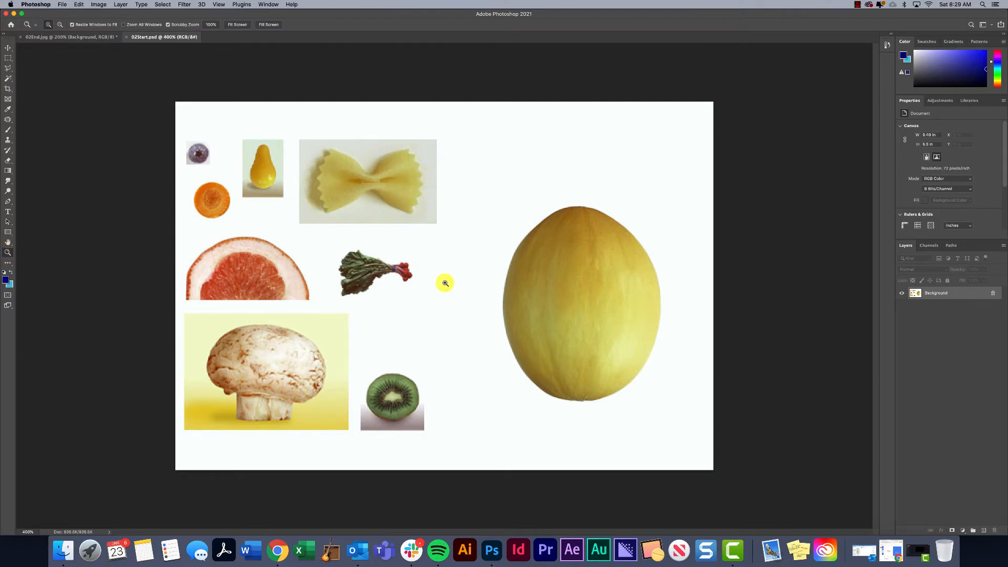
click(427, 261)
click(60, 24)
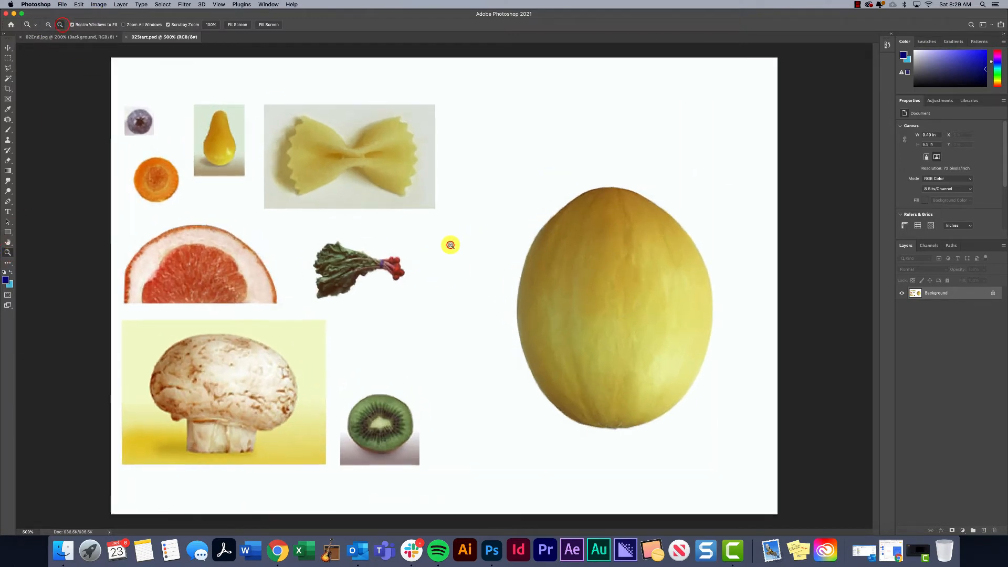
click(450, 245)
click(428, 248)
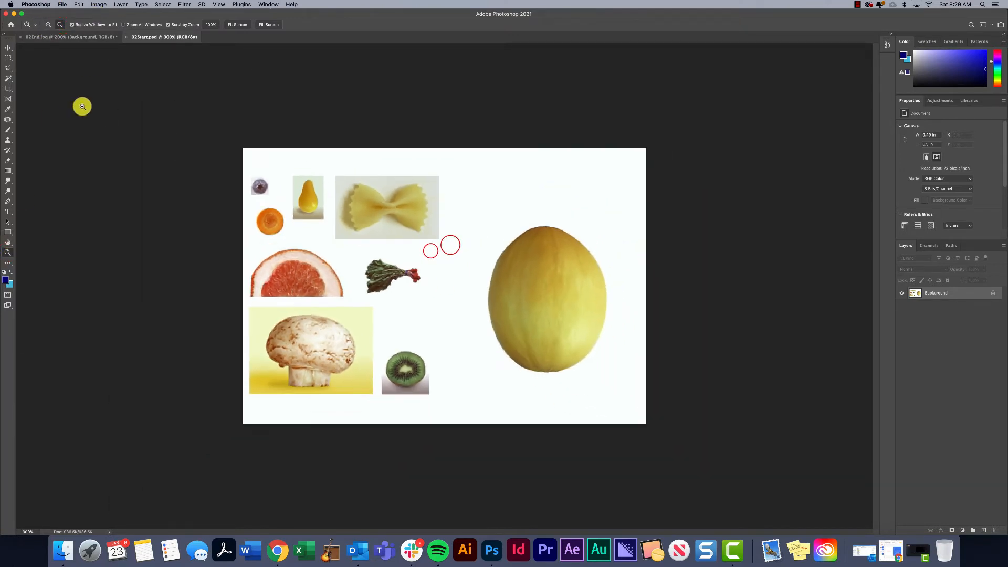
Step: Magnify 02Start.psd to 1200% and pan with the Hand tool across the radishes, grapefruit, mushroom and bow-tie pasta
click(9, 242)
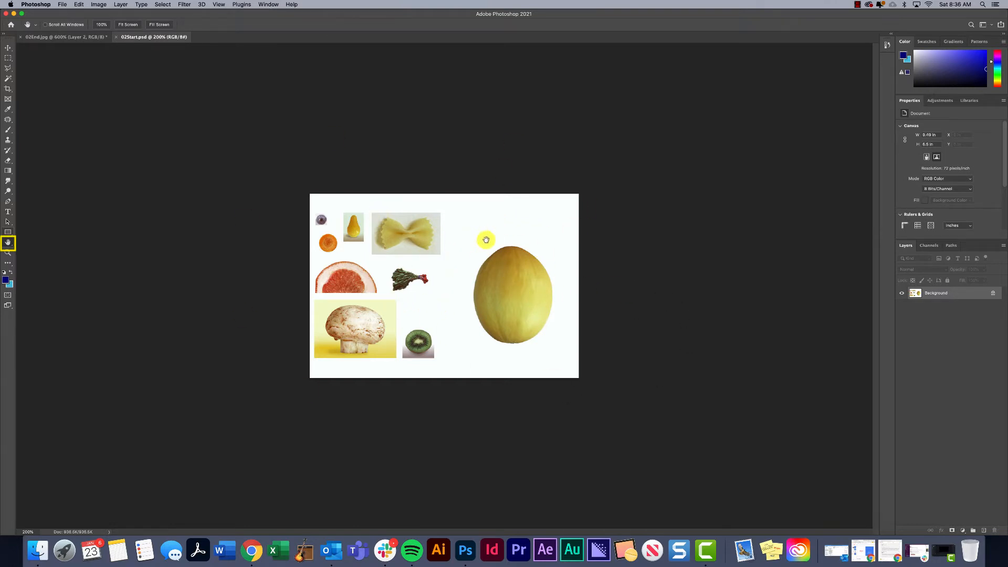
key(super+equal)
key(super+equal)
key(super+equal)
key(super+equal)
key(super+equal)
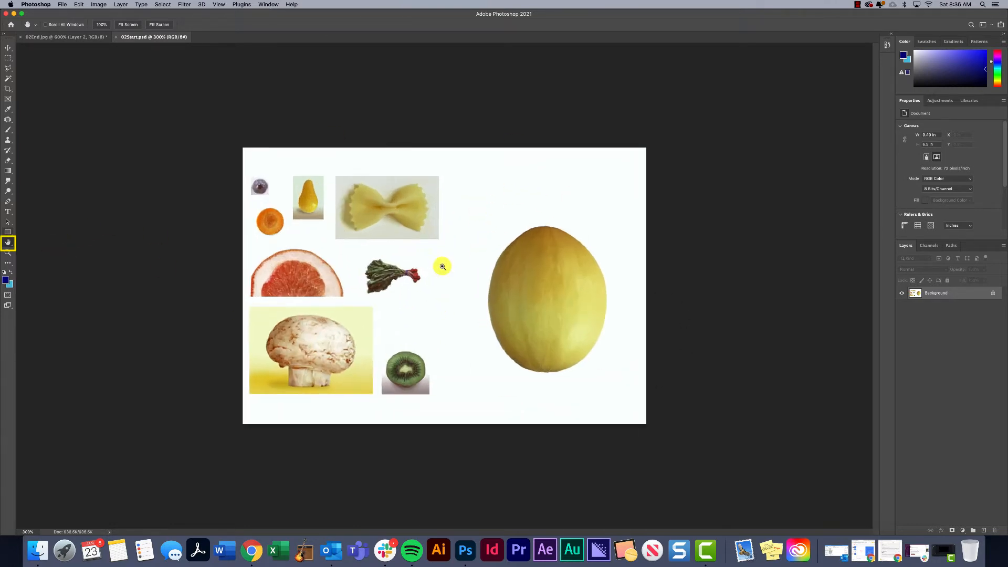
key(super+equal)
key(super+equal)
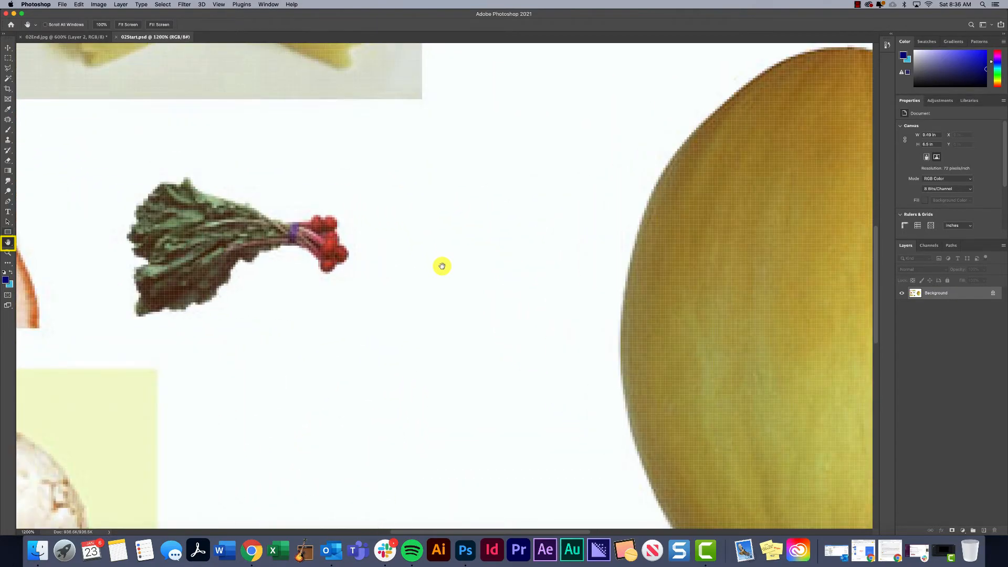
drag(426, 327, 798, 123)
drag(291, 360, 372, 241)
drag(473, 289, 458, 462)
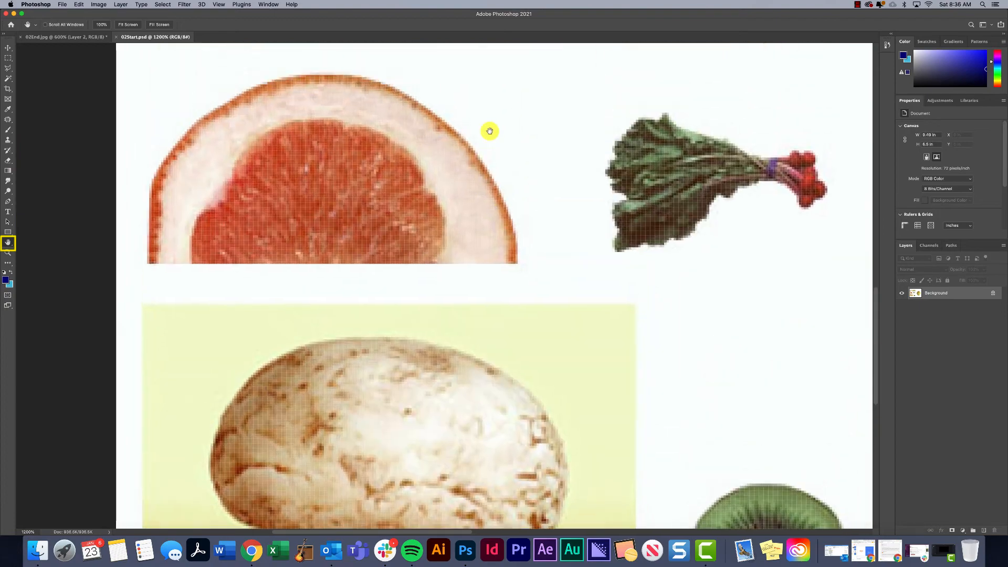
drag(490, 84, 447, 180)
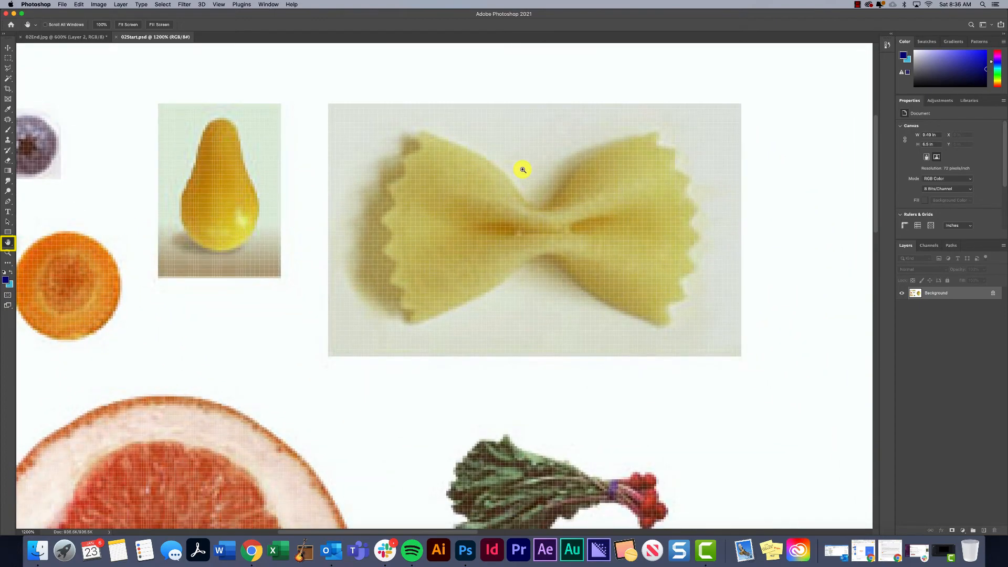
Step: Reduce the magnification to 600% and pan the canvas to view the melon alongside the smaller fruit and vegetable pieces
key(super+minus)
key(super+minus)
key(super+minus)
drag(680, 401, 614, 308)
drag(607, 207, 521, 274)
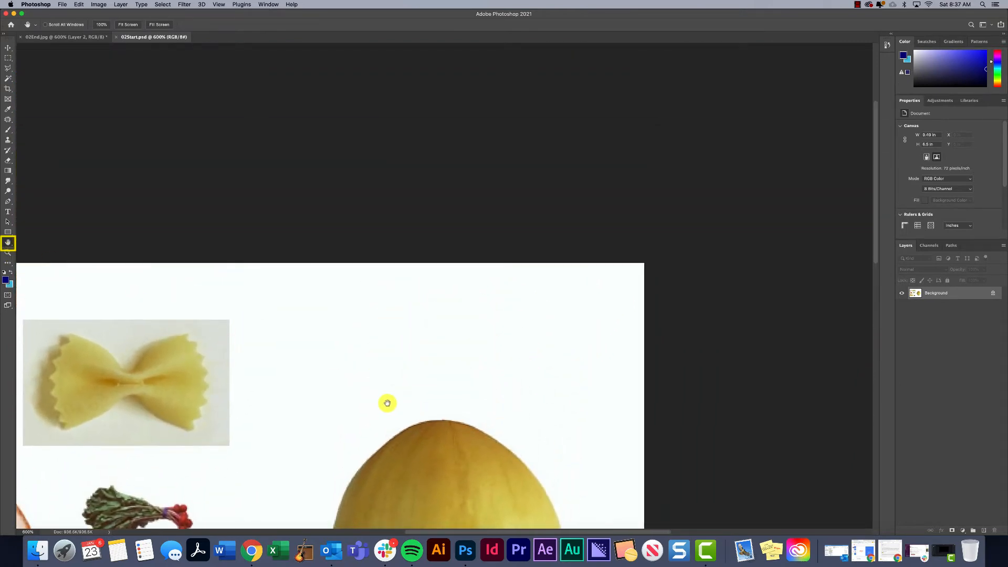
drag(340, 444, 557, 255)
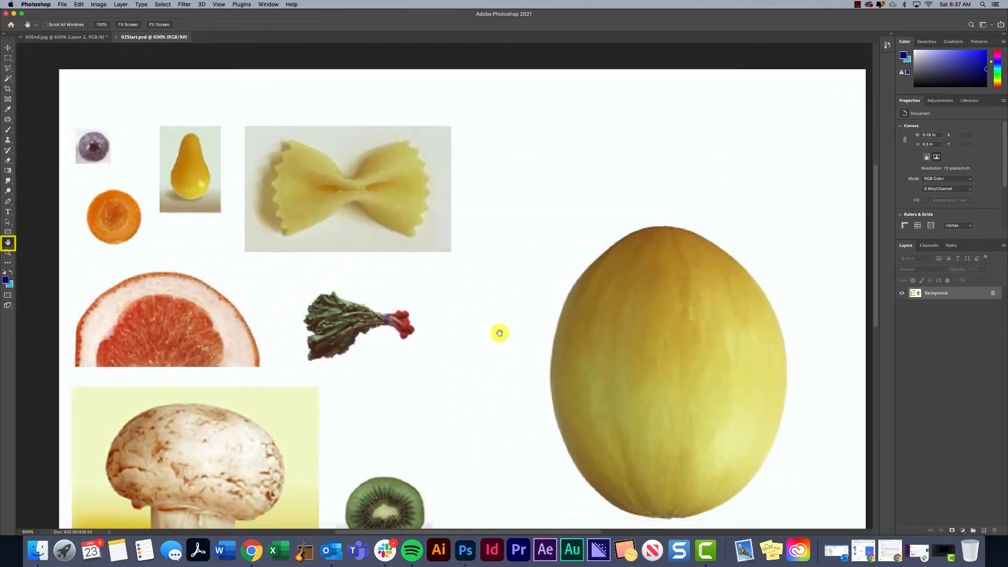
Step: Activate the Move tool and pan repeatedly across 02Start.psd with the temporary Hand tool to view the fruit pieces, mushroom and melon
drag(465, 362, 470, 289)
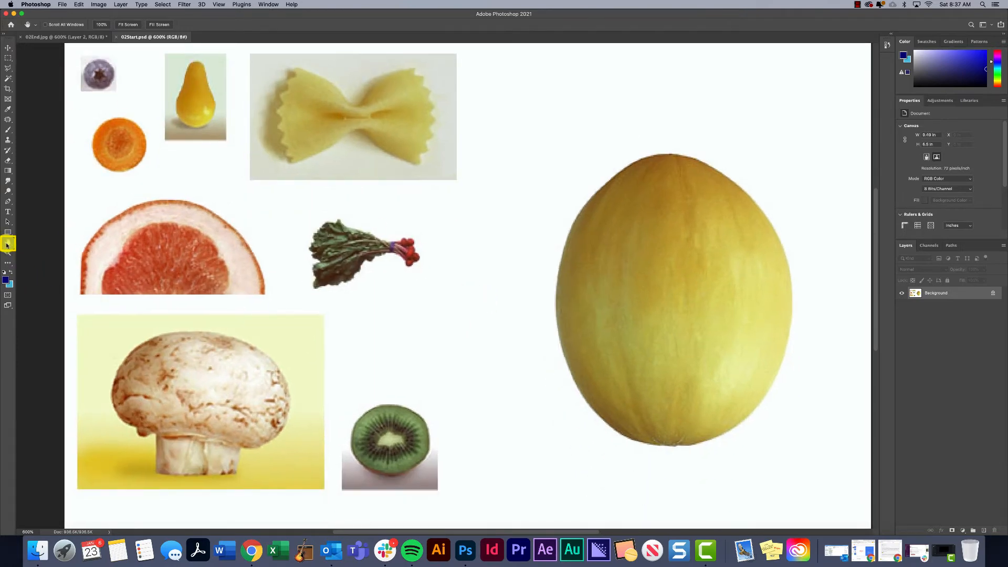
key(space)
click(7, 47)
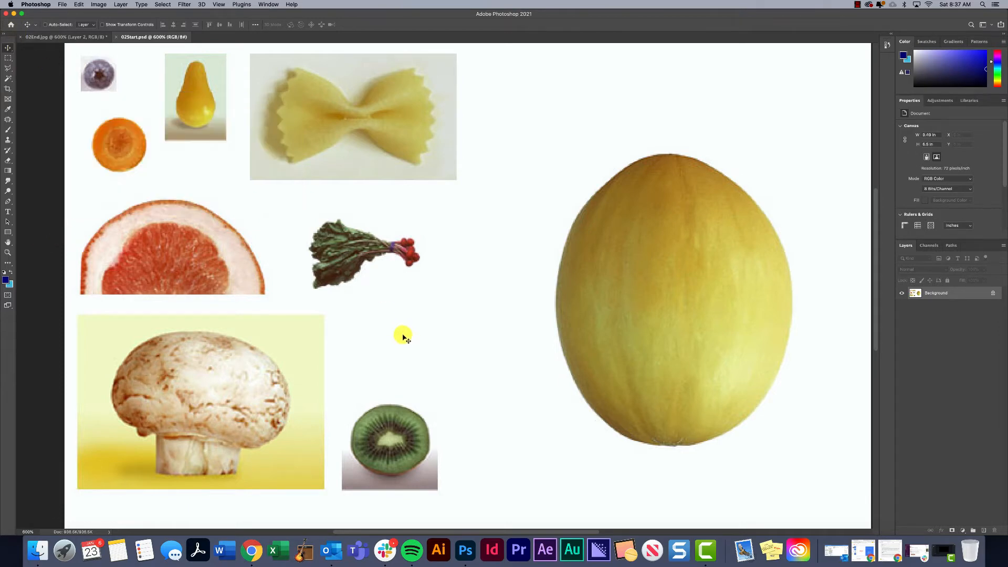
drag(399, 337, 541, 204)
drag(520, 236, 439, 344)
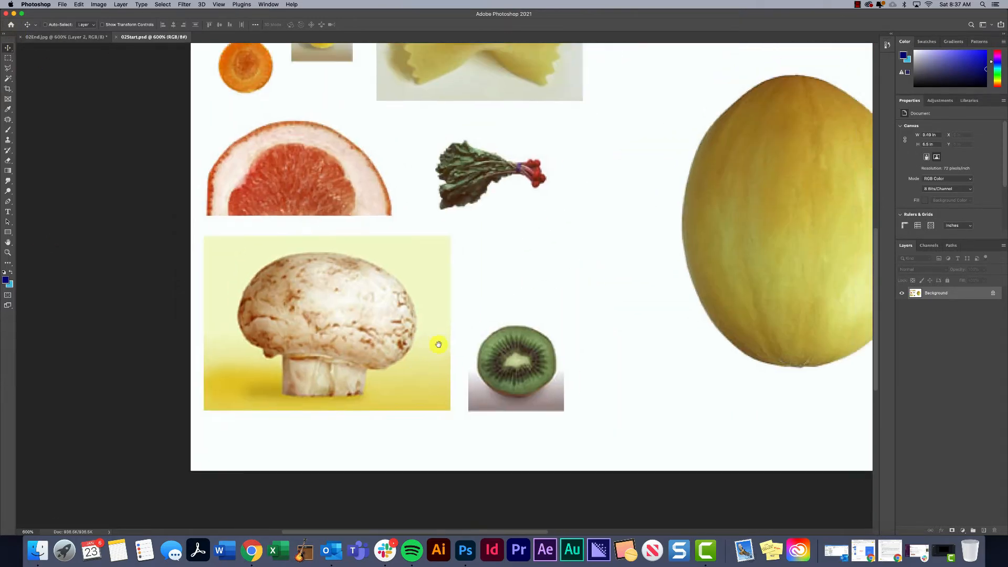
drag(582, 348, 485, 254)
drag(594, 198, 525, 267)
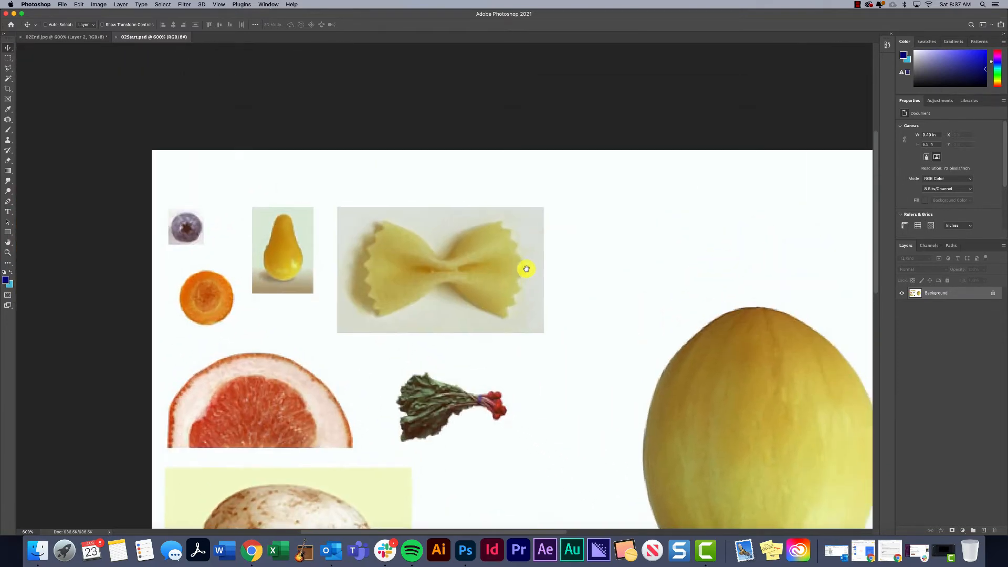
drag(716, 416, 606, 330)
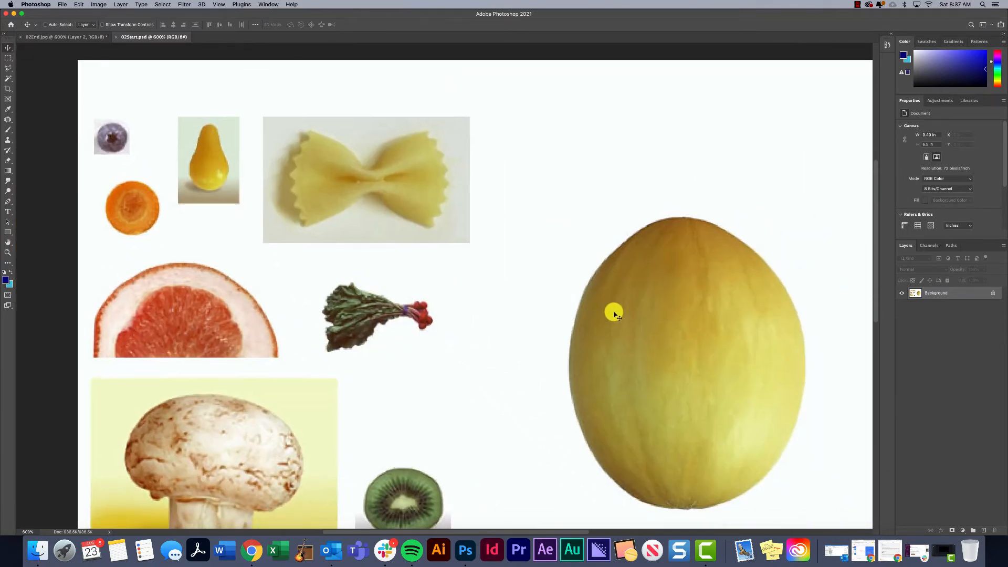
drag(686, 392, 542, 297)
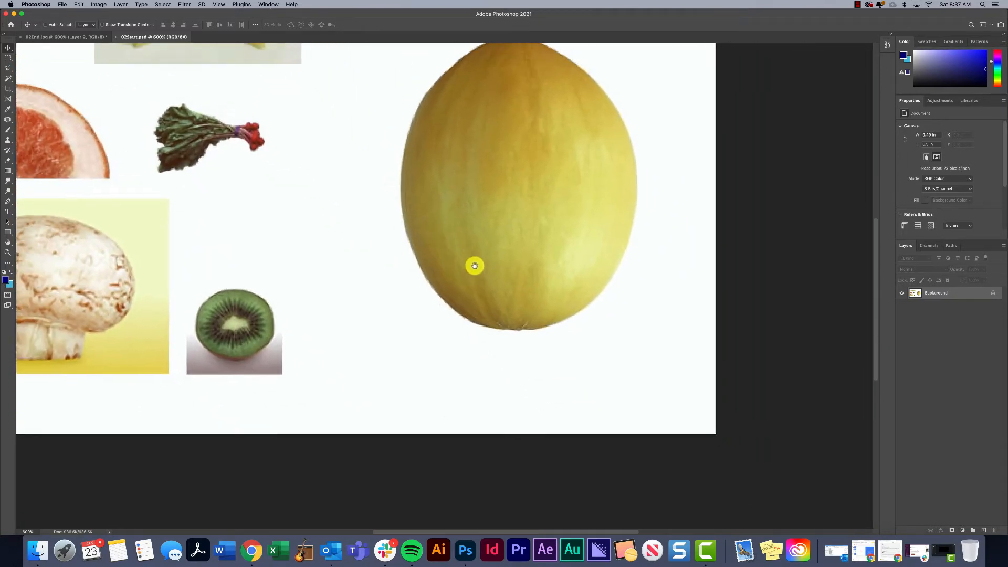
drag(475, 266, 423, 275)
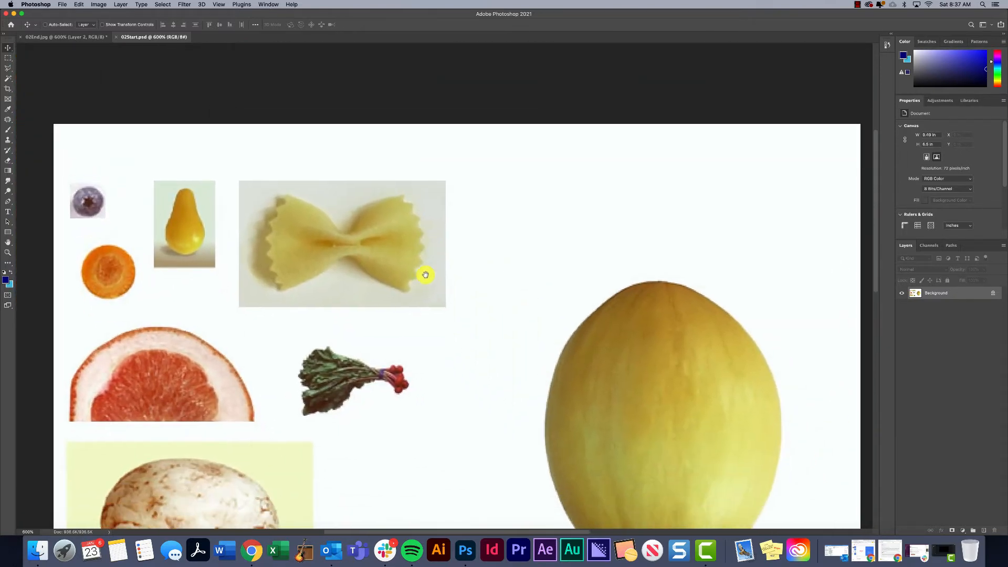
drag(410, 331, 520, 241)
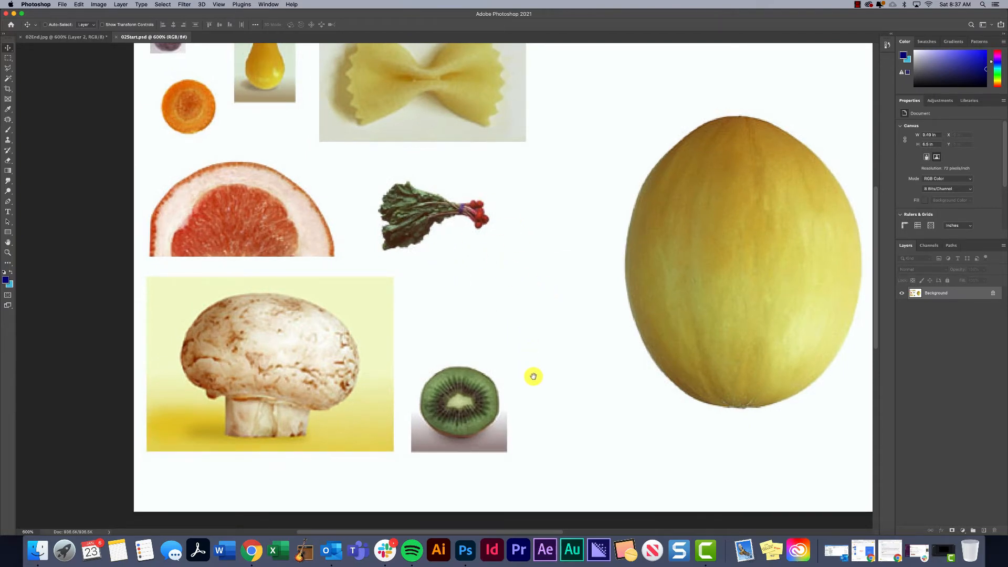
drag(533, 376, 420, 322)
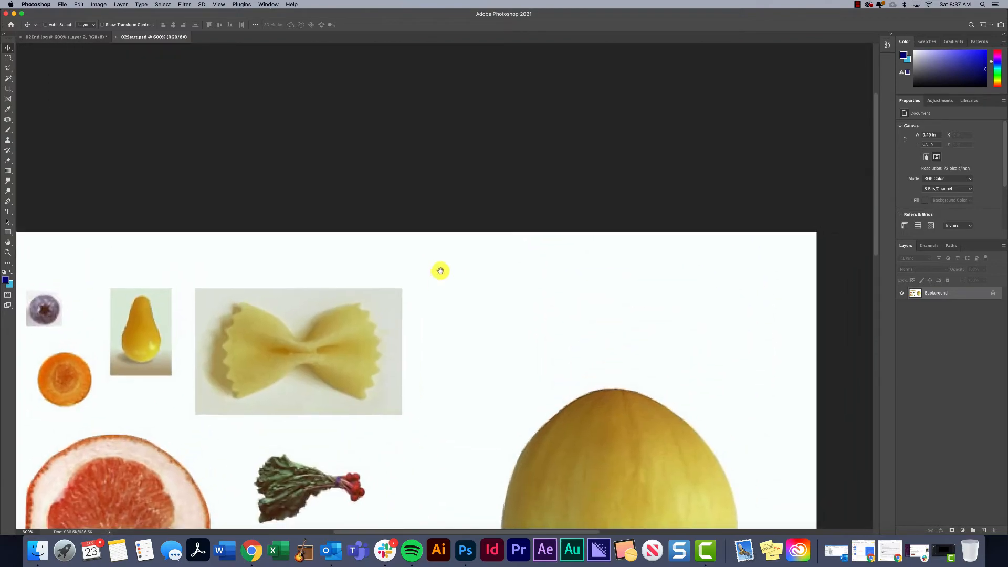
drag(440, 271, 439, 157)
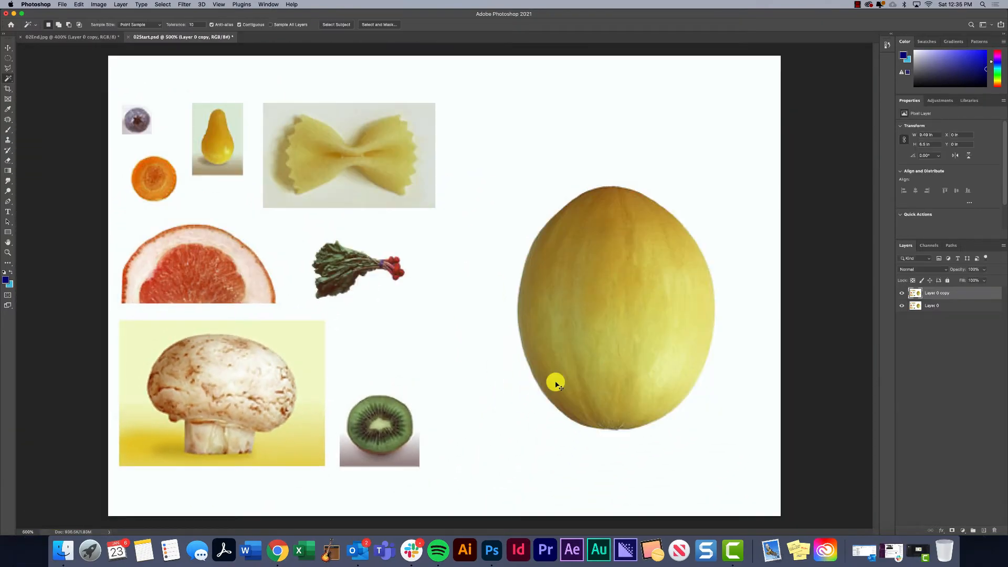
Step: Magnify 02Start.psd to 1600% around the blueberry and pear, and activate the Elliptical Marquee tool
key(super+equal)
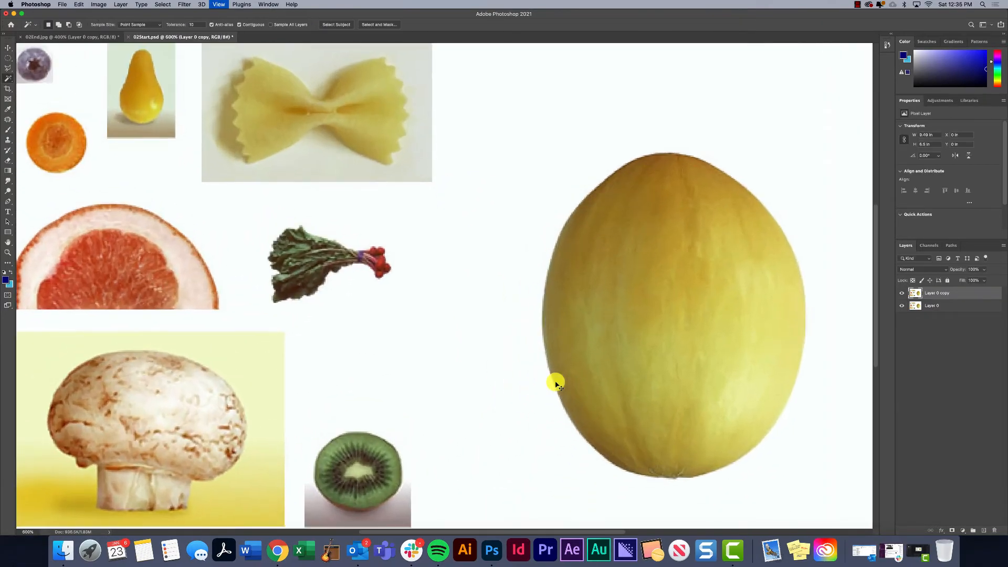
key(super+equal)
key(super+equal)
key(super+equal)
drag(200, 145, 427, 329)
drag(324, 200, 448, 288)
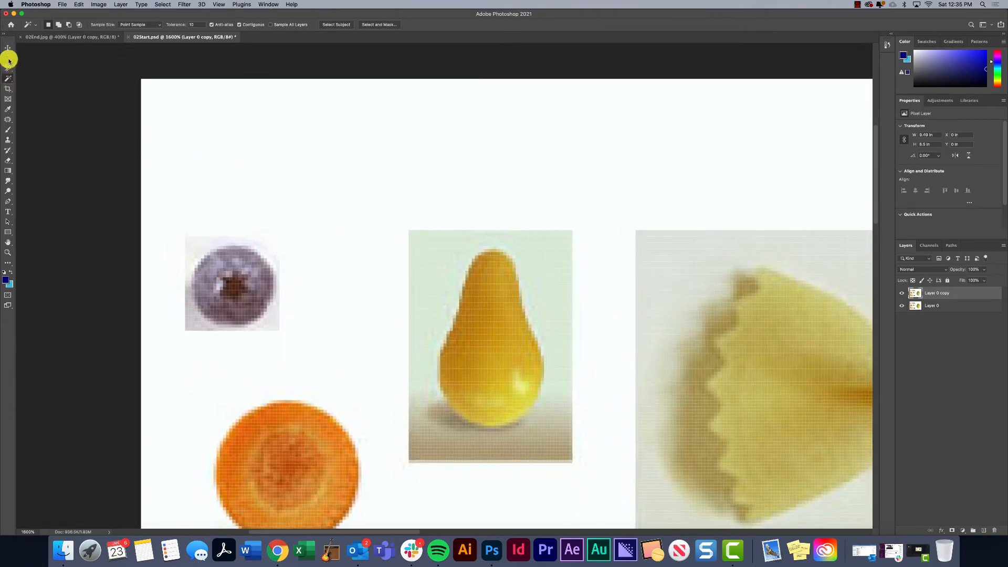
click(8, 60)
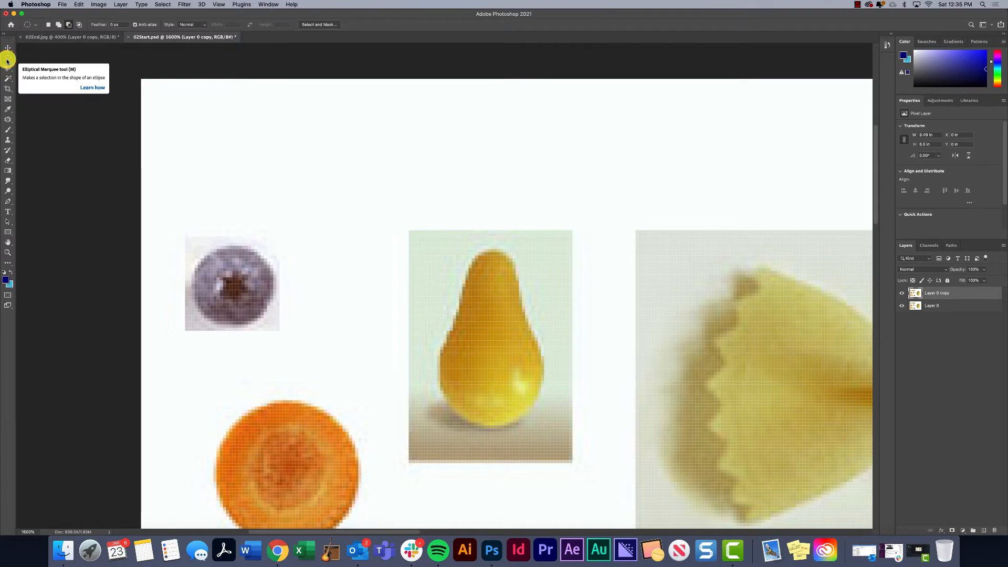
click(7, 61)
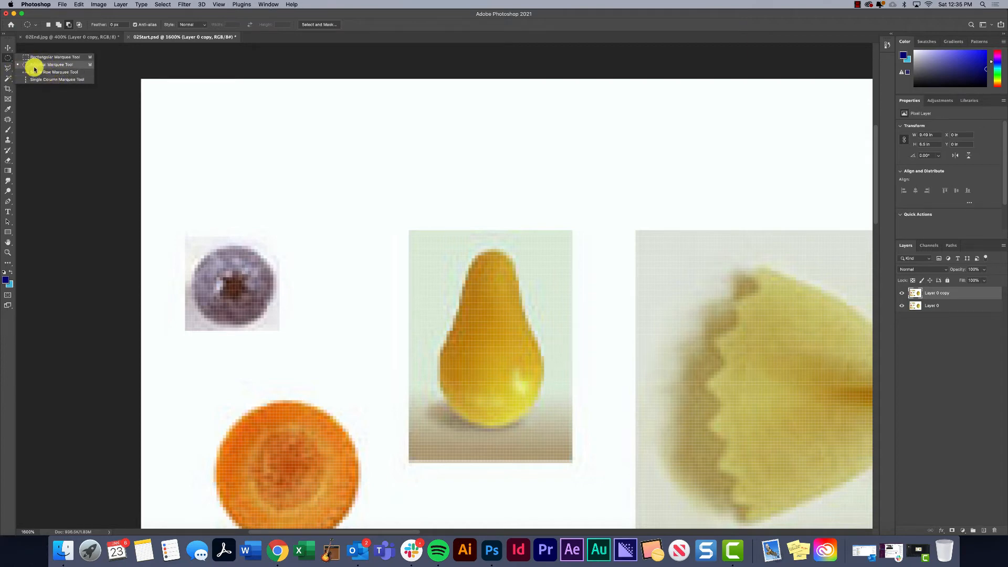
click(41, 65)
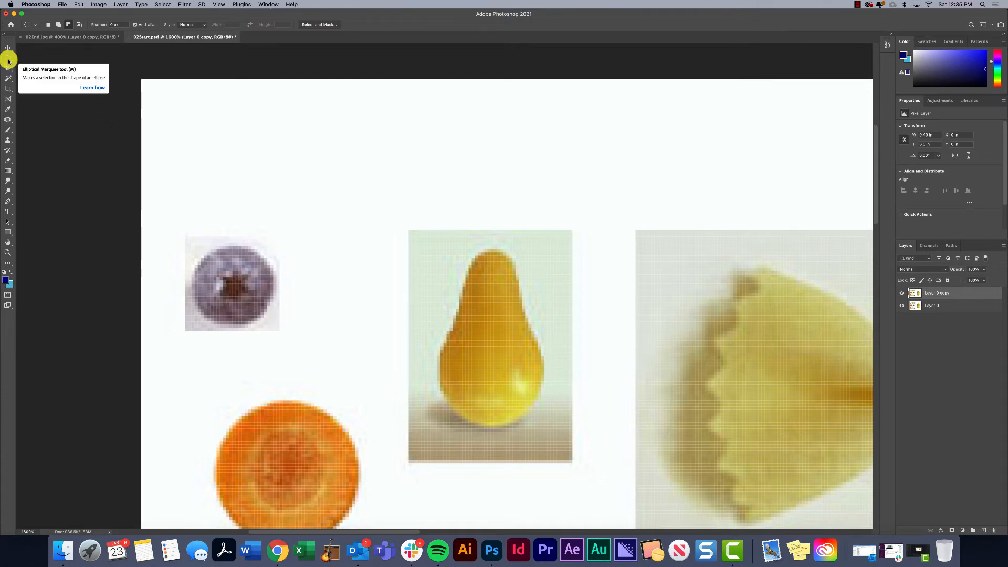
Step: Try a circular selection about 0.19 in wide above the blueberry, subtract an ellipse from its side, and deselect it
drag(237, 181, 331, 238)
key(shift)
mouse_move(320, 232)
mouse_down()
mouse_move(322, 244)
mouse_move(293, 198)
mouse_move(300, 210)
mouse_move(261, 180)
mouse_move(293, 227)
mouse_move(286, 200)
mouse_move(316, 235)
mouse_move(284, 202)
mouse_move(280, 224)
mouse_up()
key(alt)
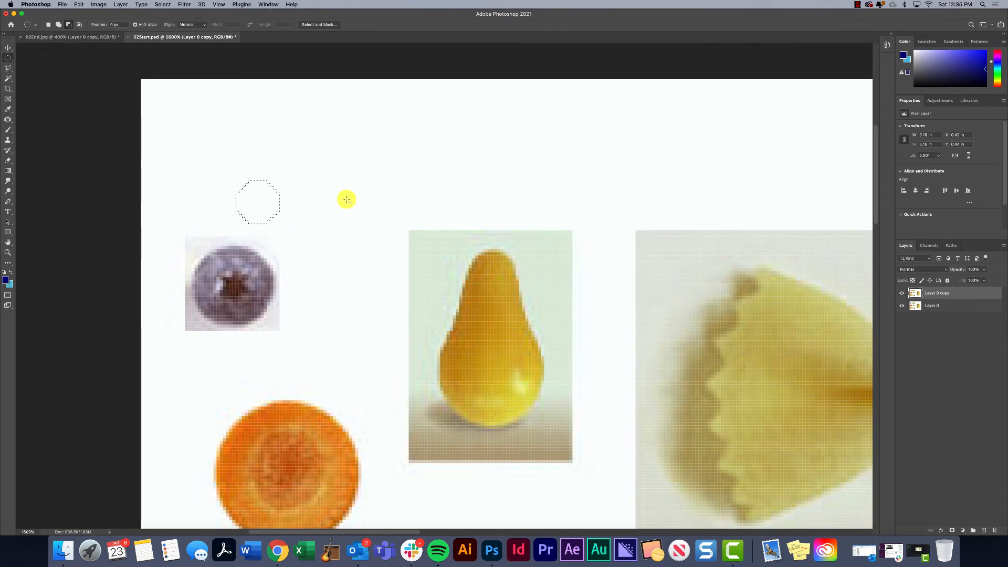
drag(342, 186, 419, 264)
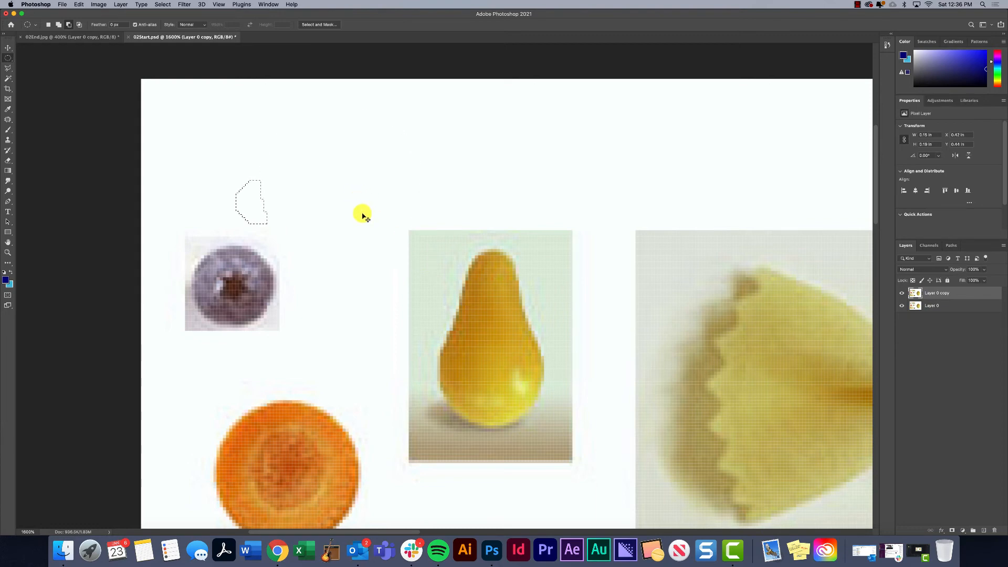
click(362, 215)
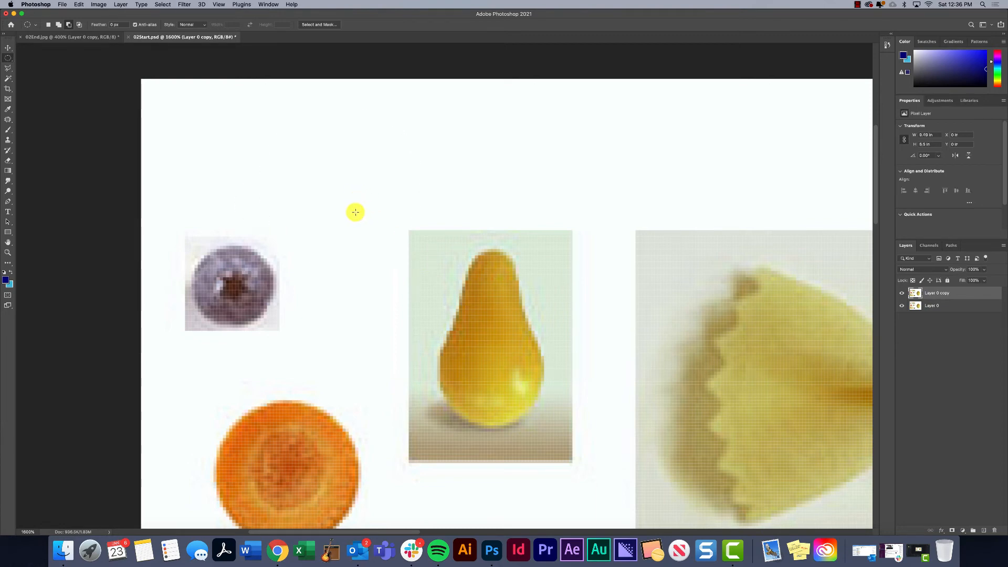
Step: In New Selection mode, select the blueberry with a centred circle about 0.36 in wide, and copy it onto a new layer
click(48, 25)
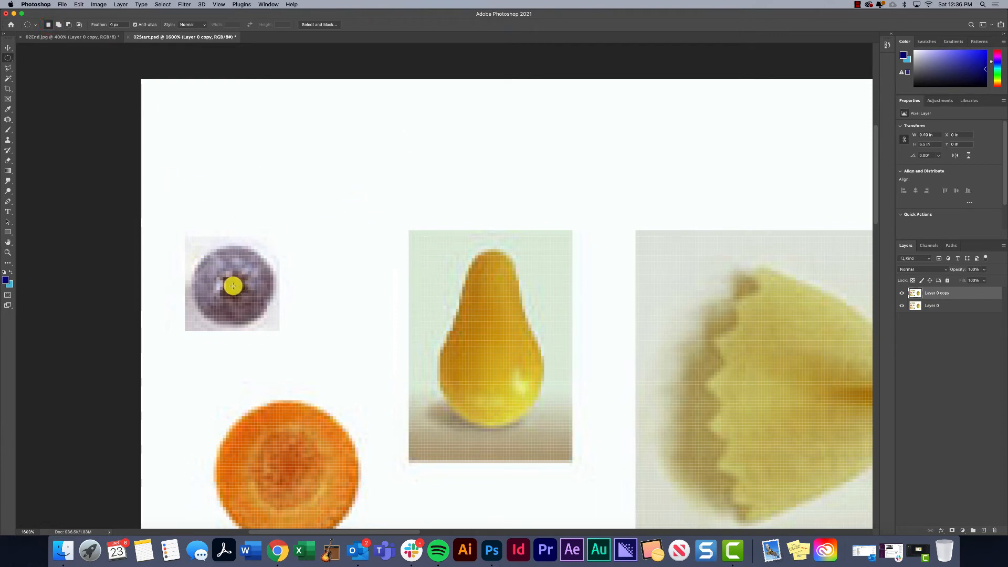
drag(232, 287, 270, 327)
key(super+v)
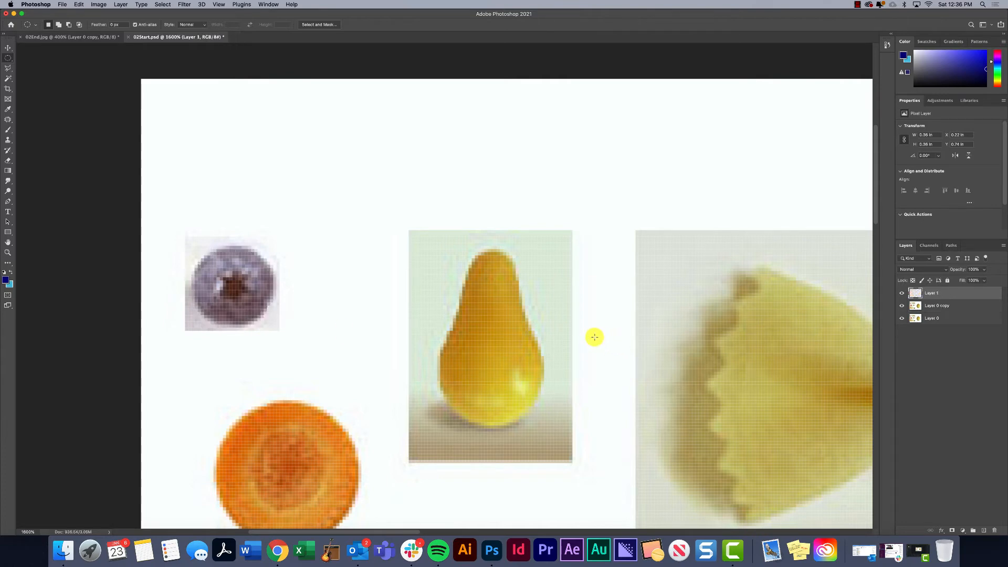
Step: Hide Layer 0 copy and Layer 0 to inspect the isolated blueberry, and show both layers again
click(899, 305)
click(903, 318)
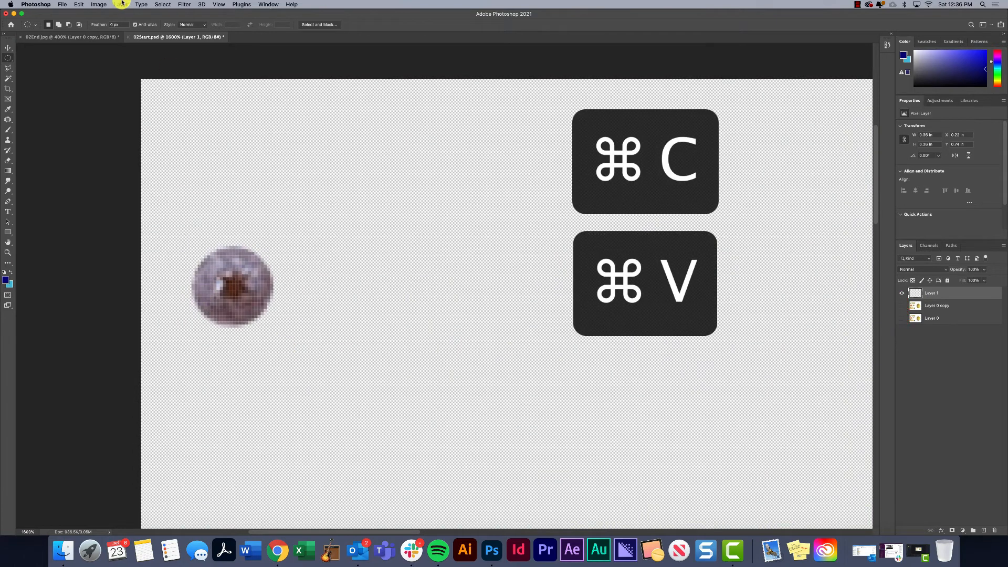
click(78, 5)
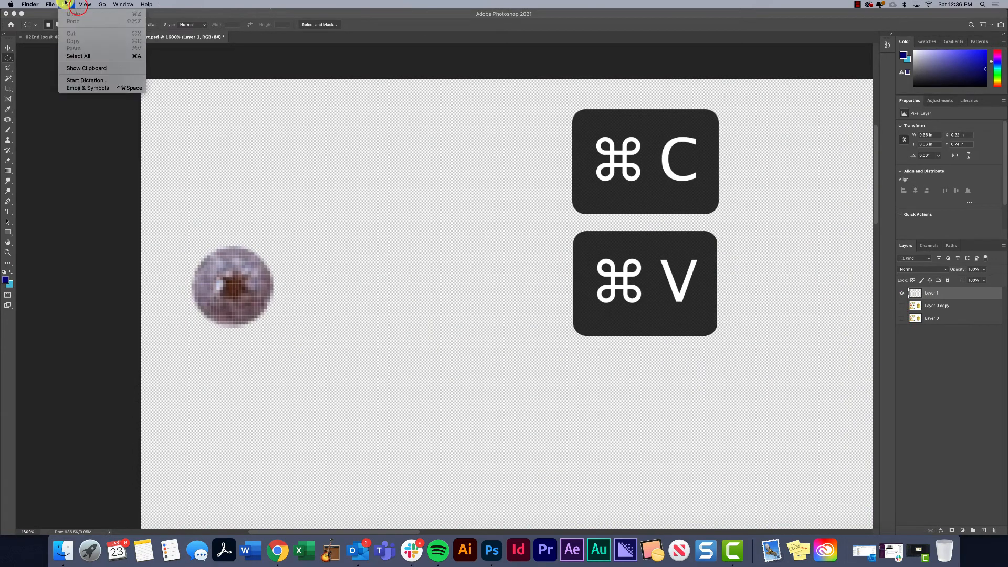
click(900, 303)
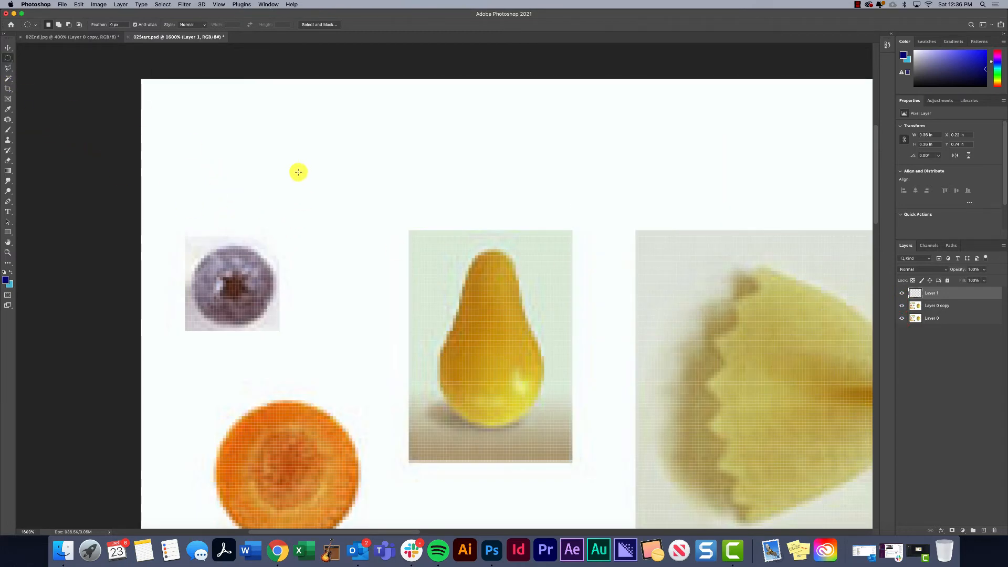
Step: Select the pear by circling its base about 0.46 in wide, adding ellipses over its neck, and subtracting the excess at its sides
drag(442, 325, 554, 423)
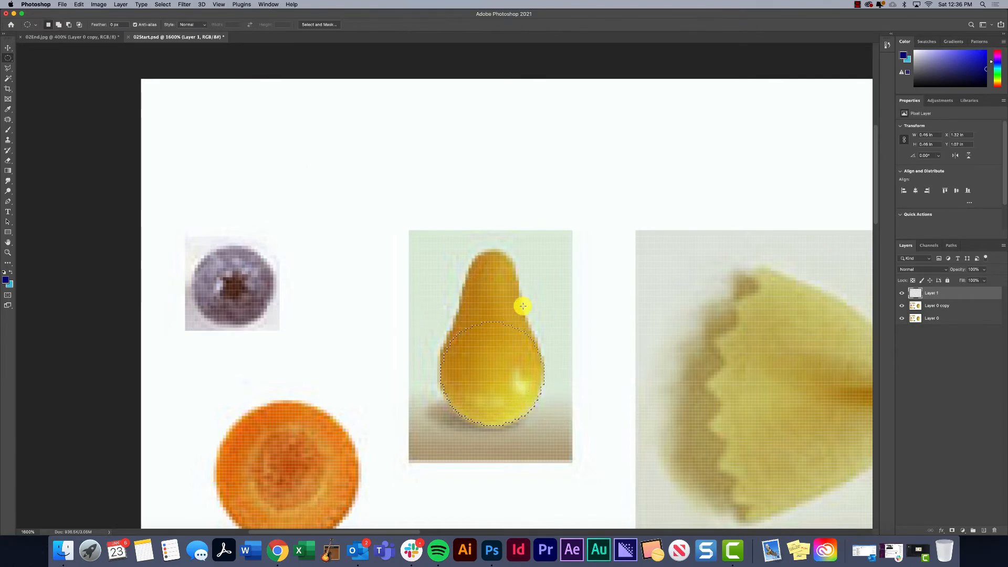
click(58, 25)
drag(514, 251, 469, 338)
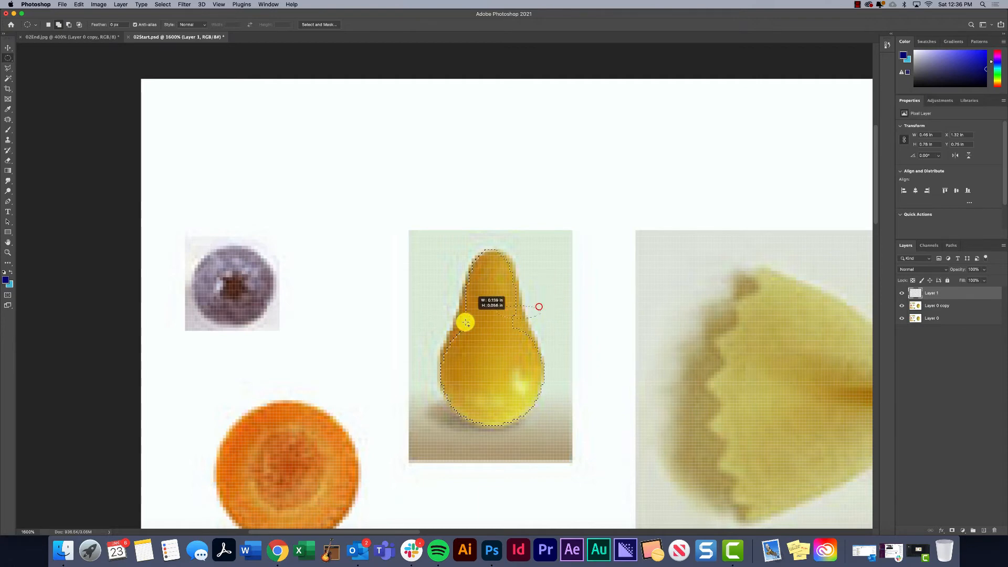
drag(438, 344, 443, 338)
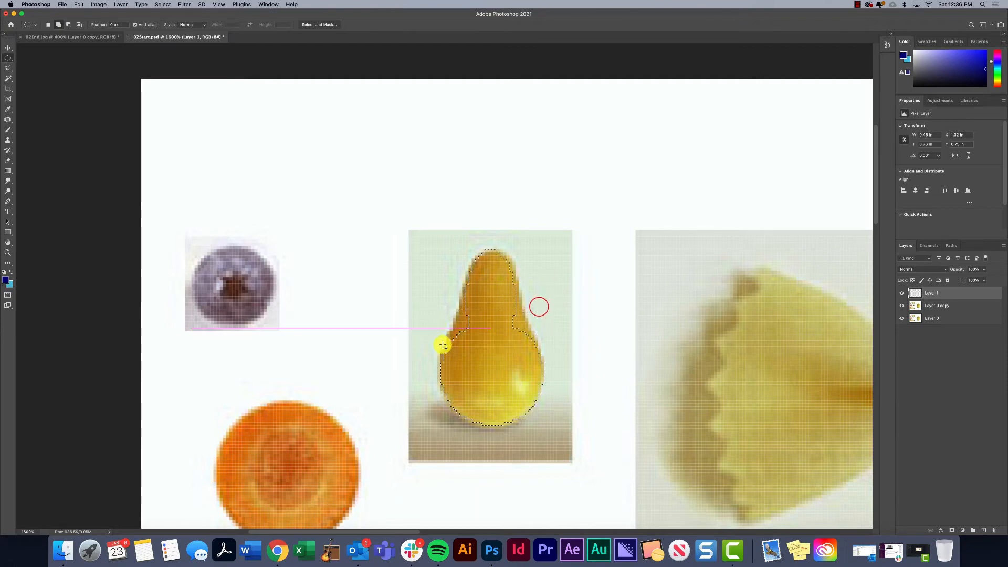
click(69, 25)
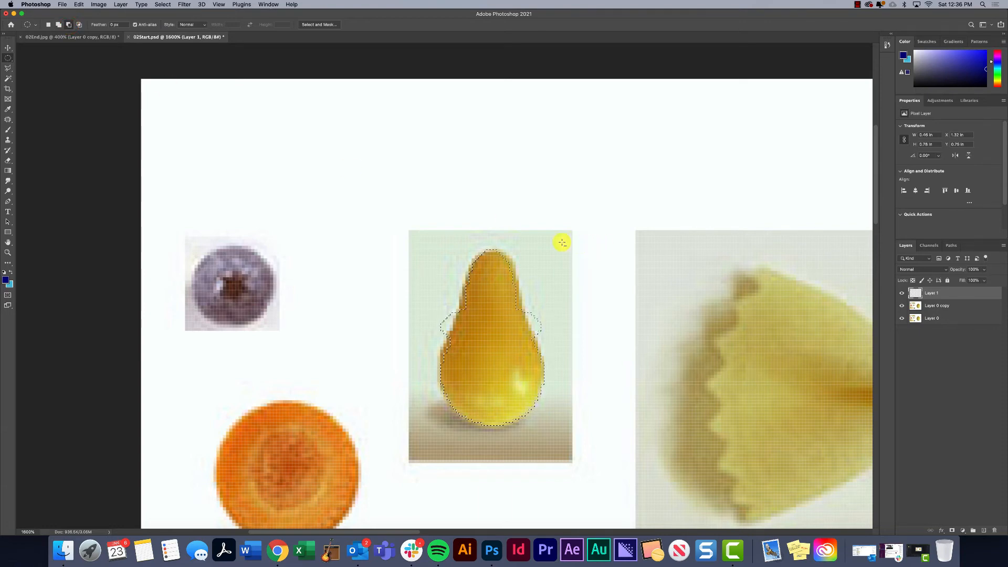
drag(585, 282, 525, 340)
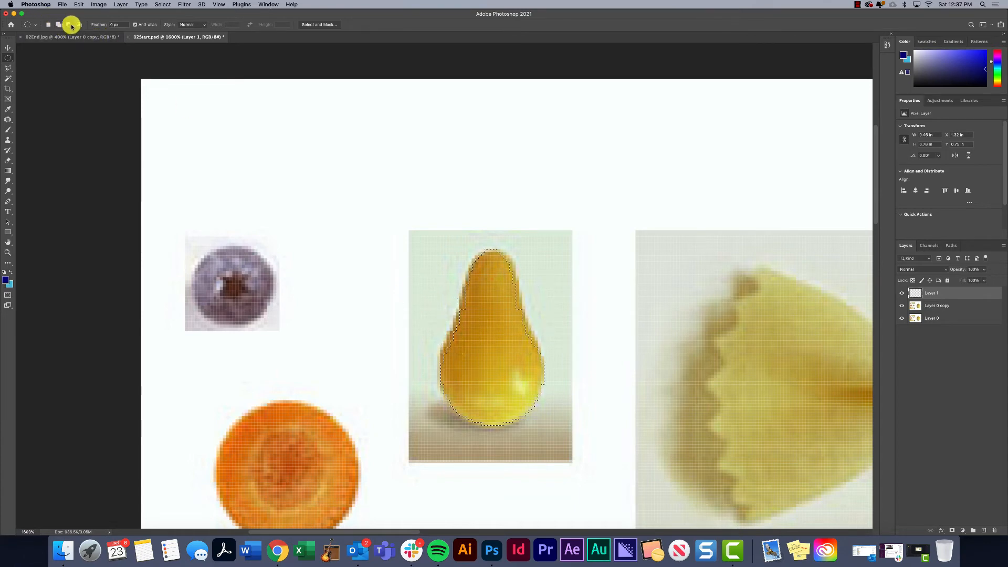
Step: Try an ellipse in New Selection mode between the pear and the pasta, and undo it to restore the pear selection
click(49, 24)
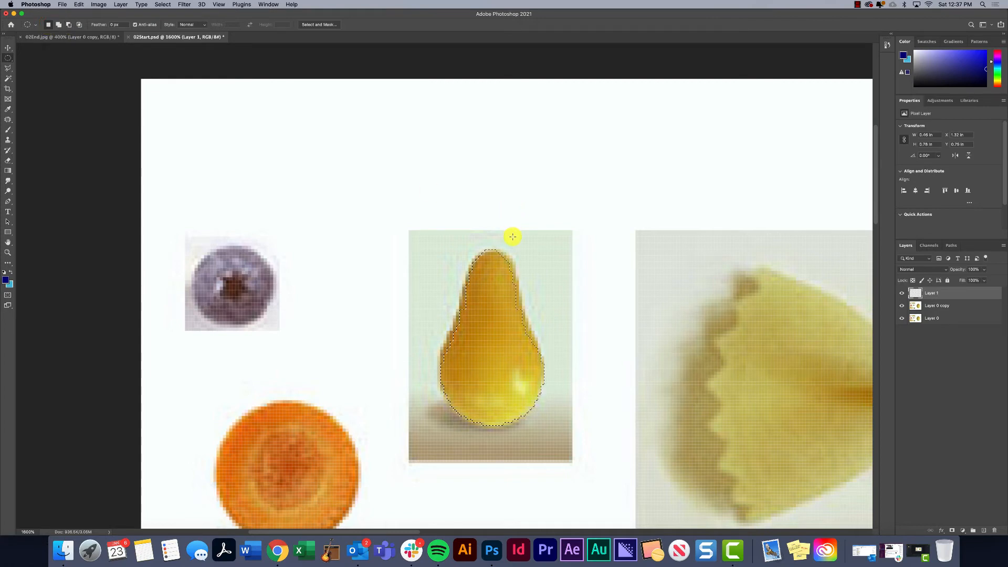
drag(530, 168, 657, 277)
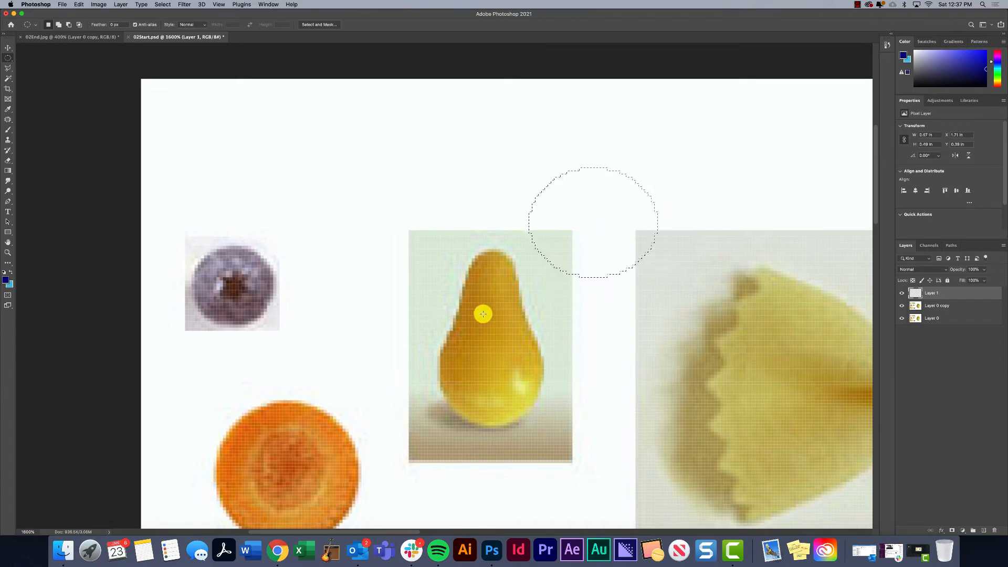
key(super+z)
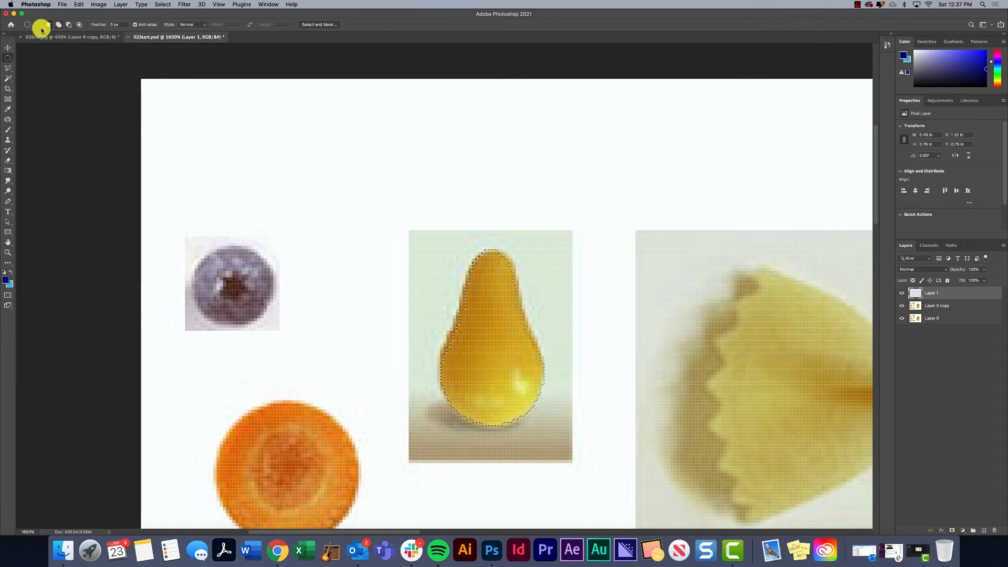
Step: Switch to the freehand Lasso tool, and change to the Rectangular Marquee tool while keeping the pear selected
click(7, 68)
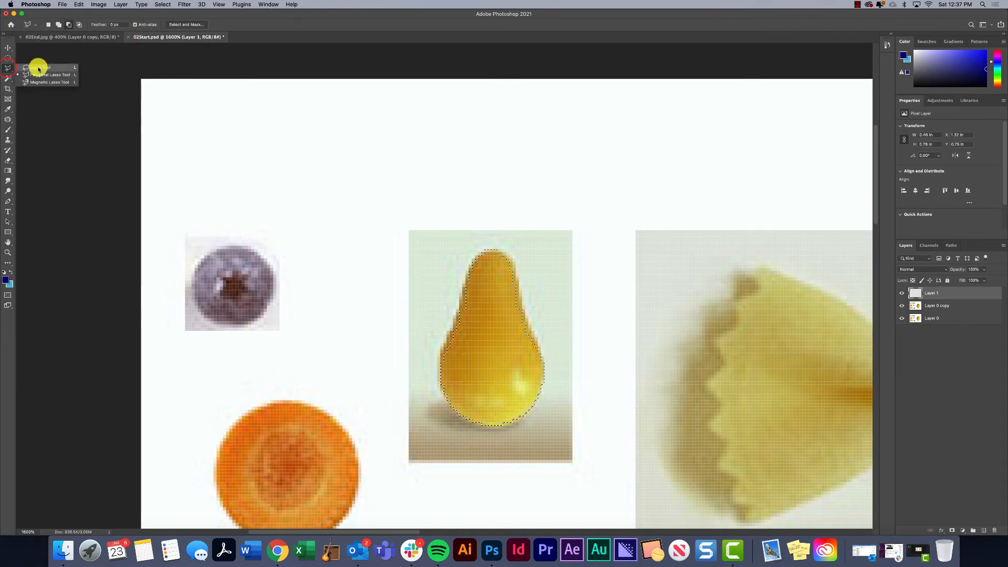
click(38, 68)
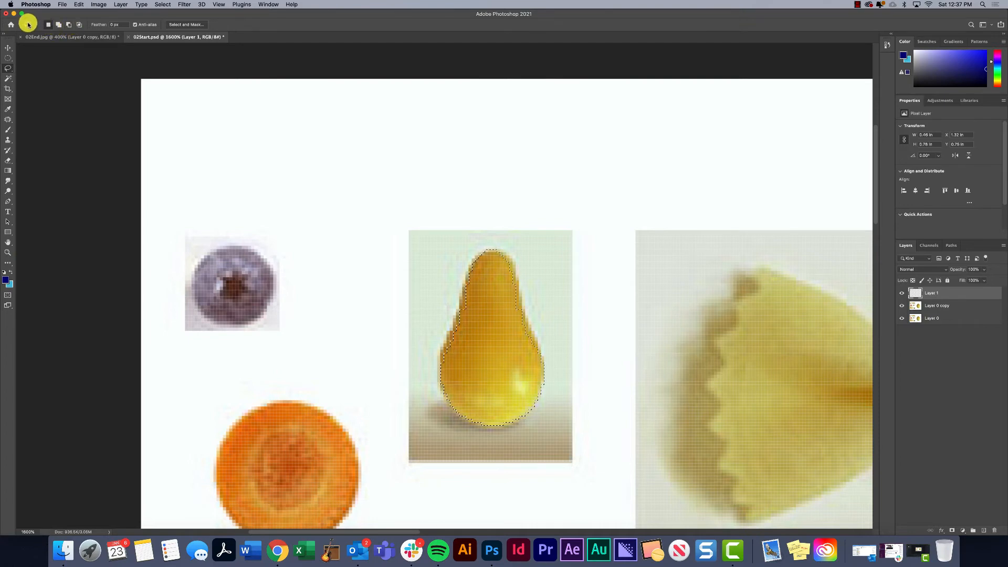
click(9, 59)
click(9, 59)
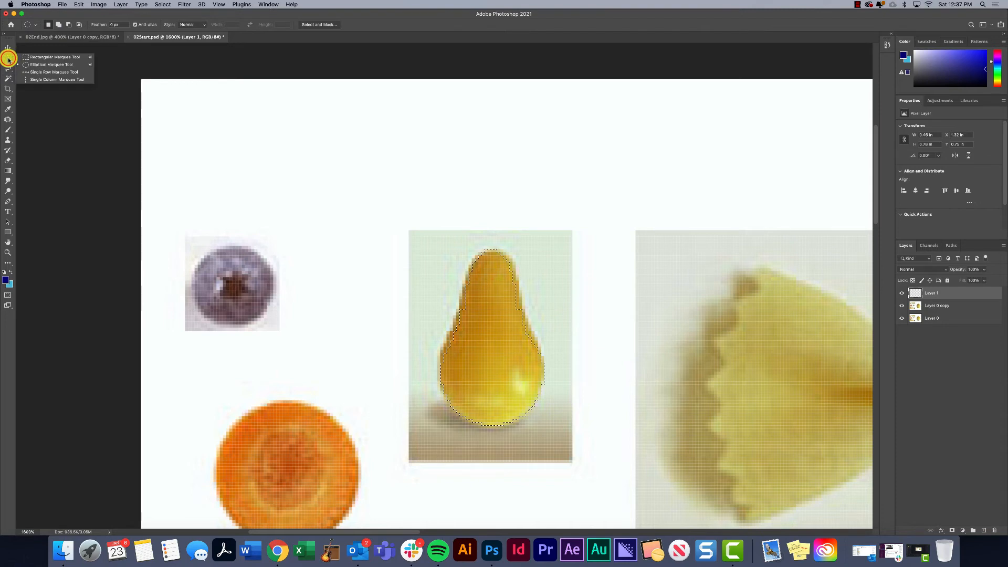
click(25, 57)
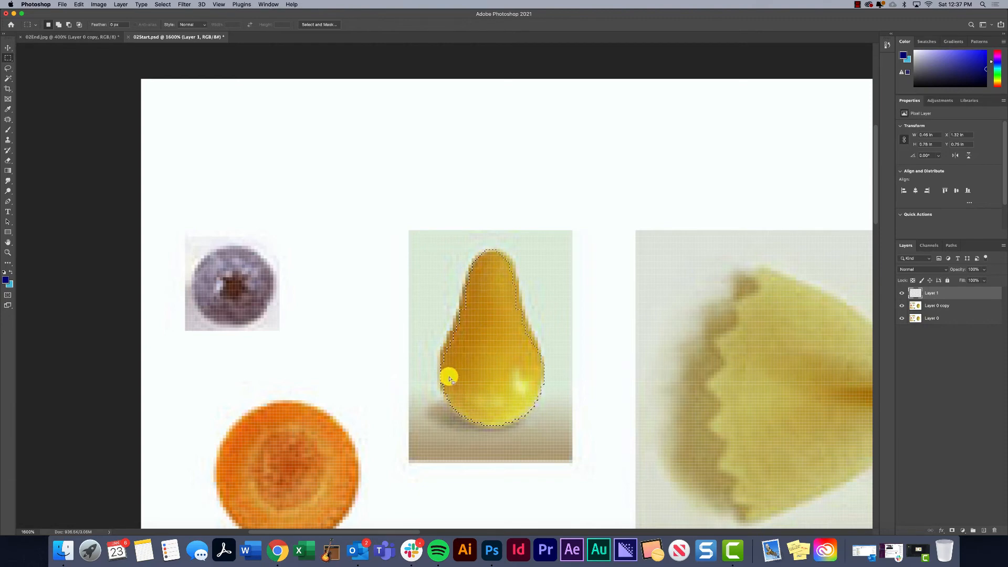
Step: Try the freehand Lasso with a loose shape about 0.9 in wide above the pear and a trace around the pear, deselecting each
click(8, 69)
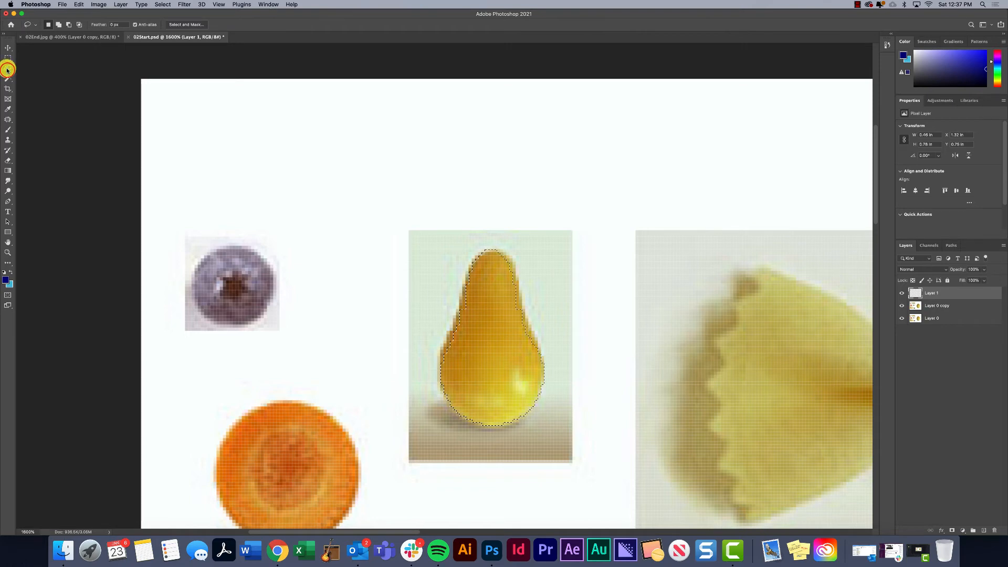
right_click(6, 69)
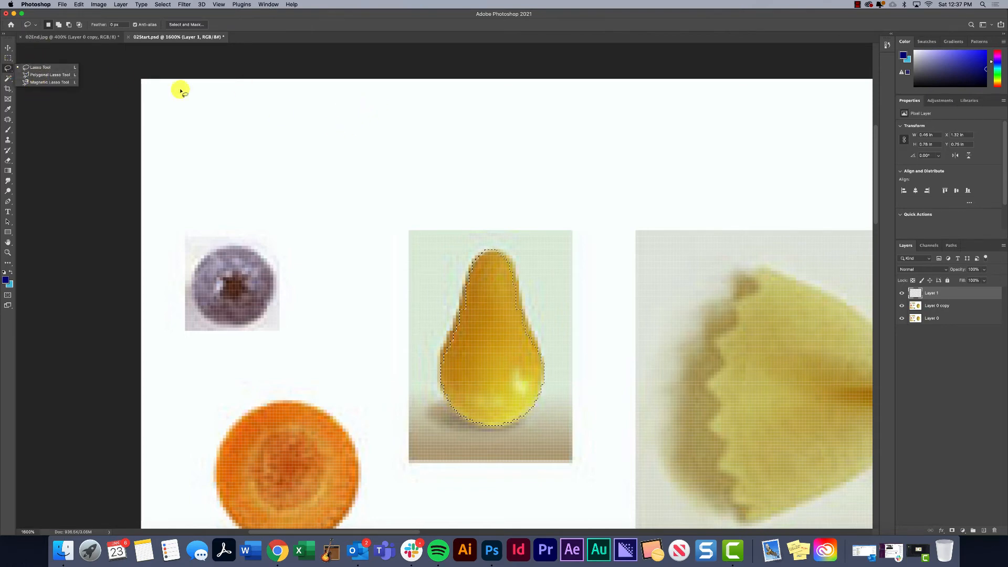
mouse_move(414, 178)
mouse_down()
mouse_move(397, 161)
mouse_move(345, 164)
mouse_move(328, 291)
mouse_move(400, 313)
mouse_move(436, 261)
mouse_move(515, 268)
mouse_move(519, 208)
mouse_move(426, 215)
mouse_move(401, 189)
mouse_up()
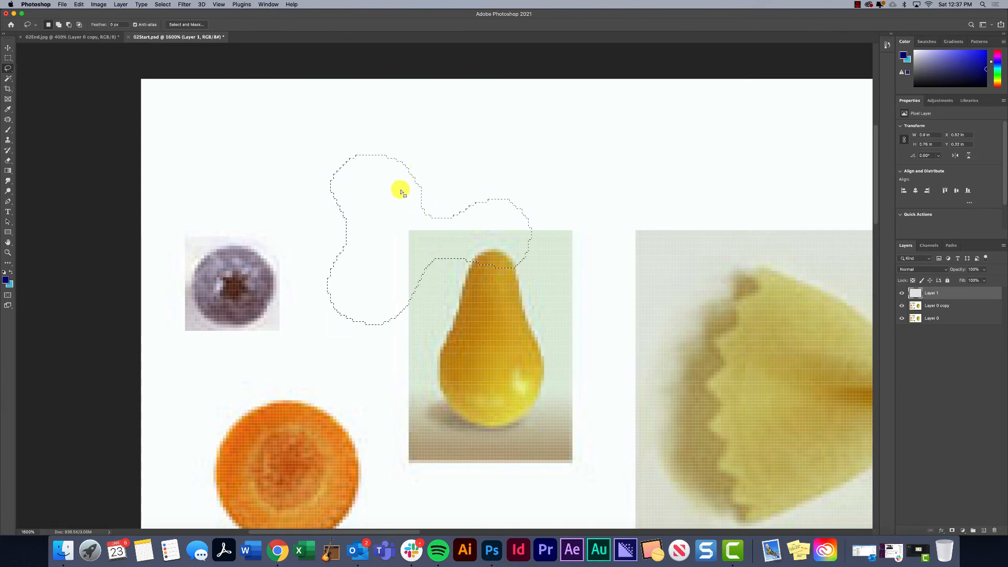
click(452, 187)
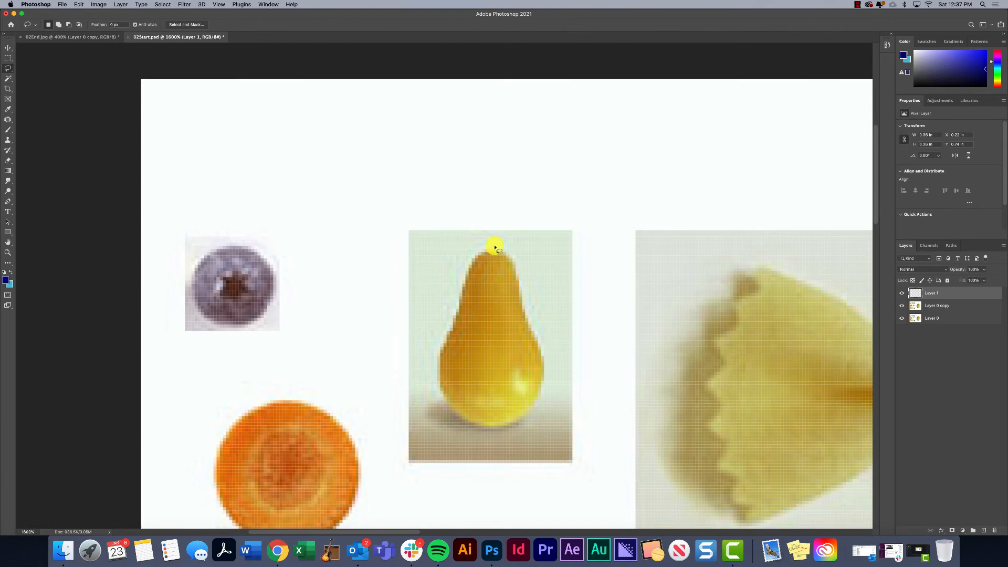
mouse_move(500, 252)
mouse_down()
mouse_move(468, 269)
mouse_move(436, 367)
mouse_move(451, 407)
mouse_move(493, 427)
mouse_move(531, 420)
mouse_move(548, 378)
mouse_move(500, 252)
mouse_up()
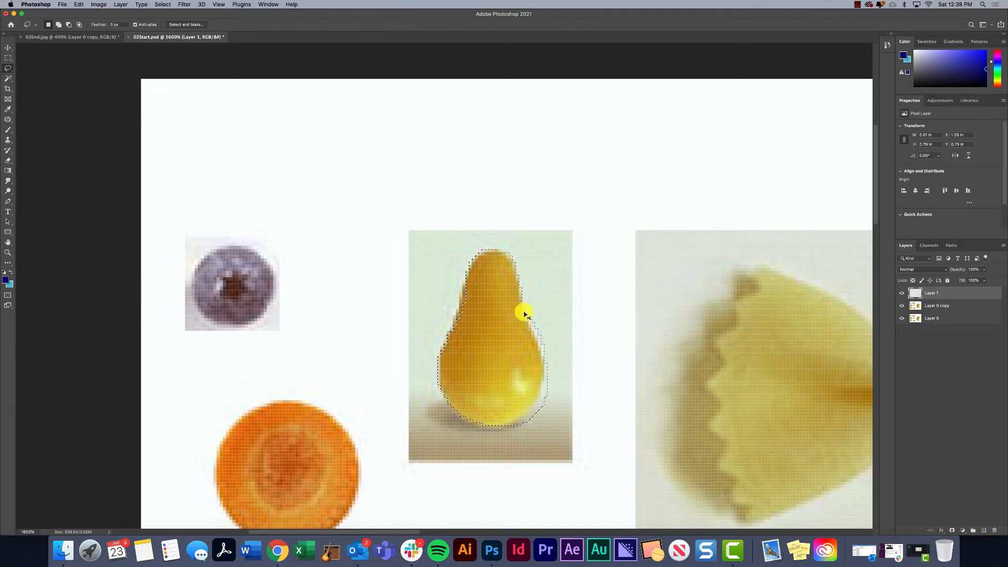
key(super+d)
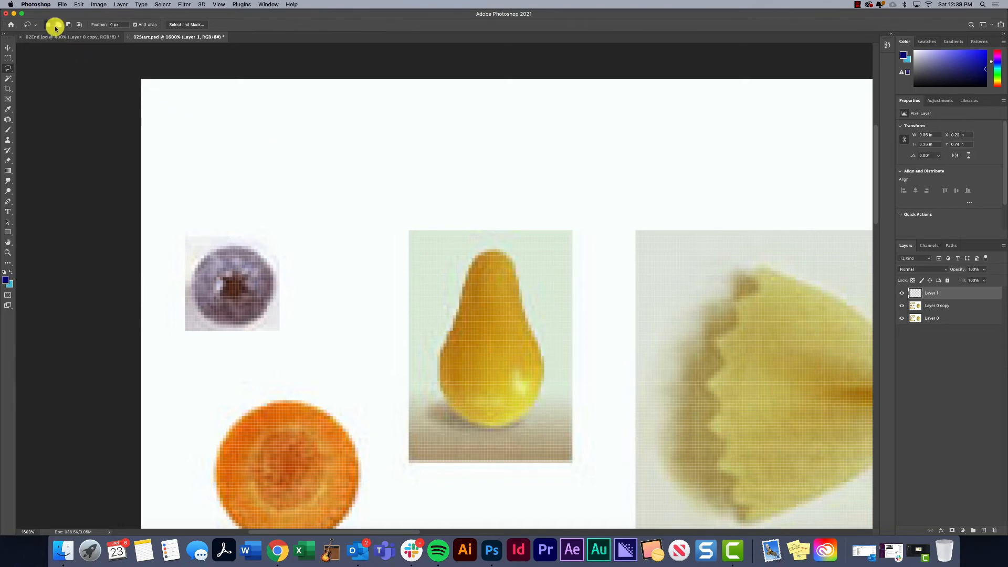
Step: Trace the pear's outline with the Polygonal Lasso, closing a selection about 0.49 in wide at the tip of its neck
drag(7, 70, 29, 74)
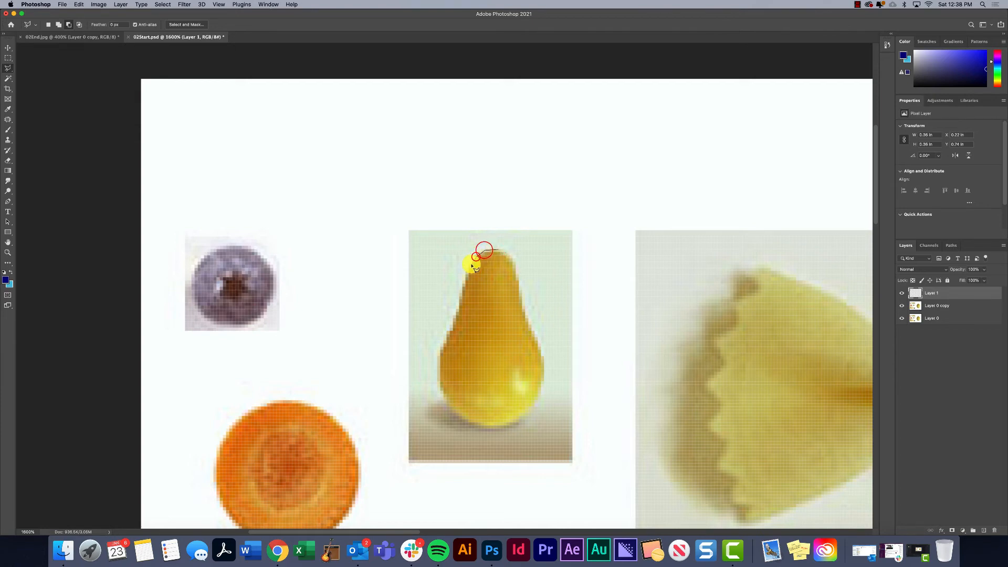
click(475, 259)
click(472, 266)
click(468, 273)
click(464, 284)
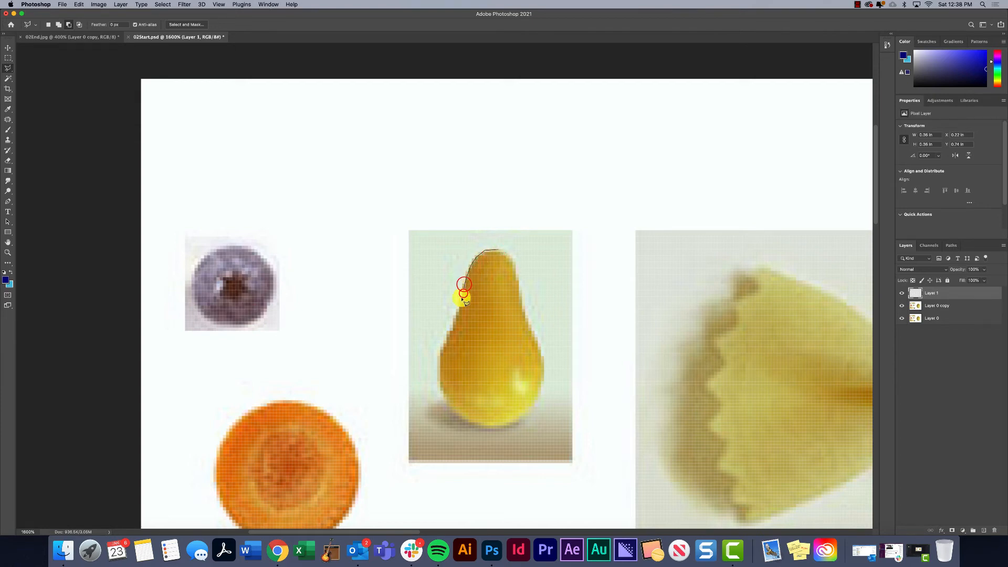
click(460, 310)
click(458, 322)
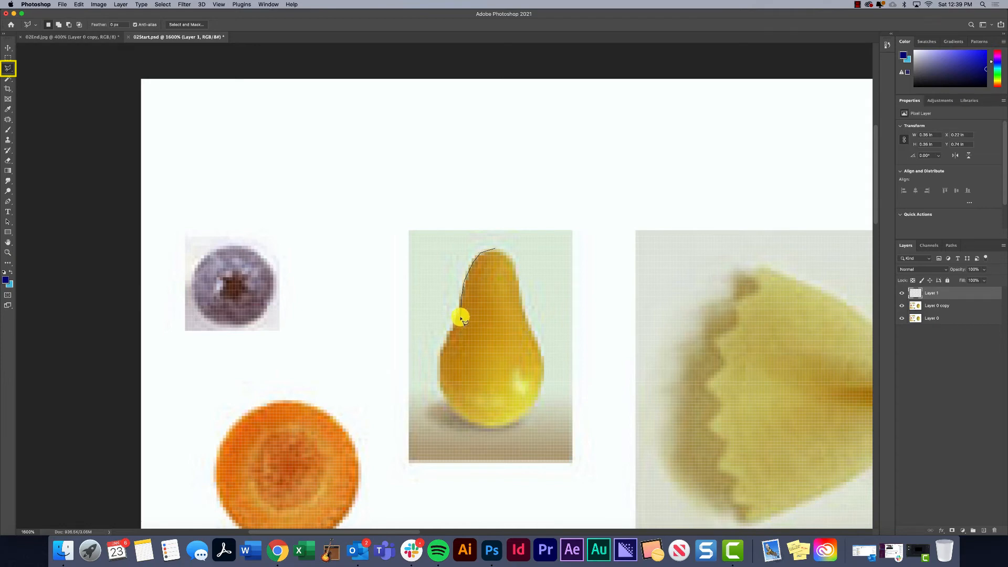
drag(459, 322, 442, 355)
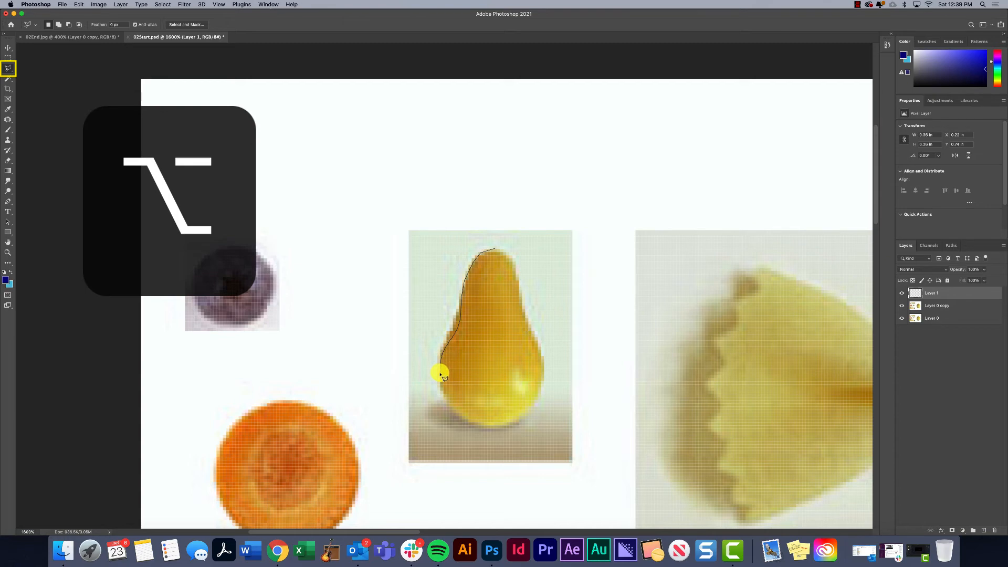
mouse_move(440, 388)
mouse_down()
mouse_move(477, 427)
mouse_move(525, 415)
mouse_move(507, 426)
mouse_move(541, 397)
mouse_move(548, 360)
mouse_move(525, 319)
mouse_move(520, 271)
mouse_up()
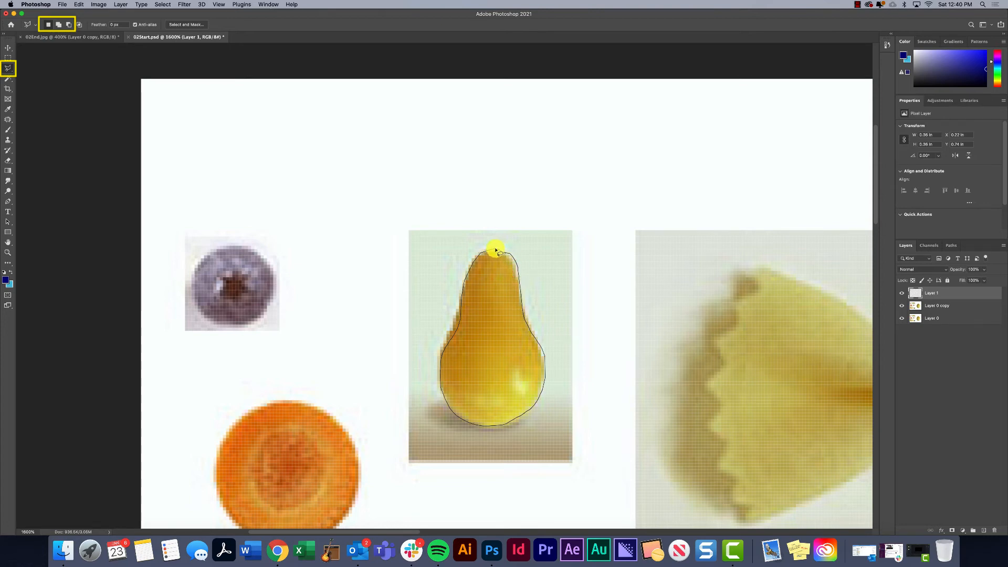
drag(496, 251, 495, 249)
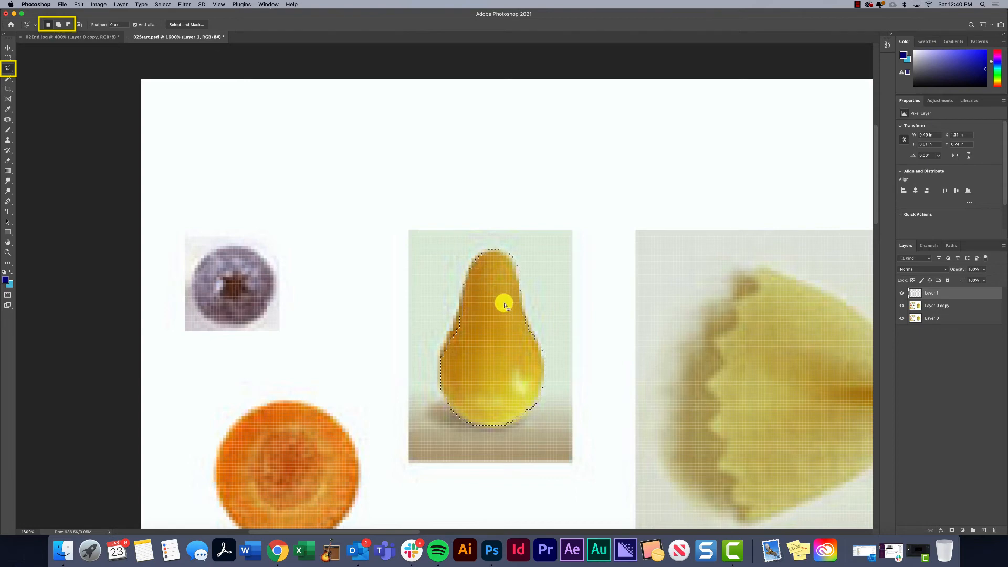
Step: Subtract the excess beside the pear's upper neck from the selection, and set the lasso to Add to Selection mode
click(68, 25)
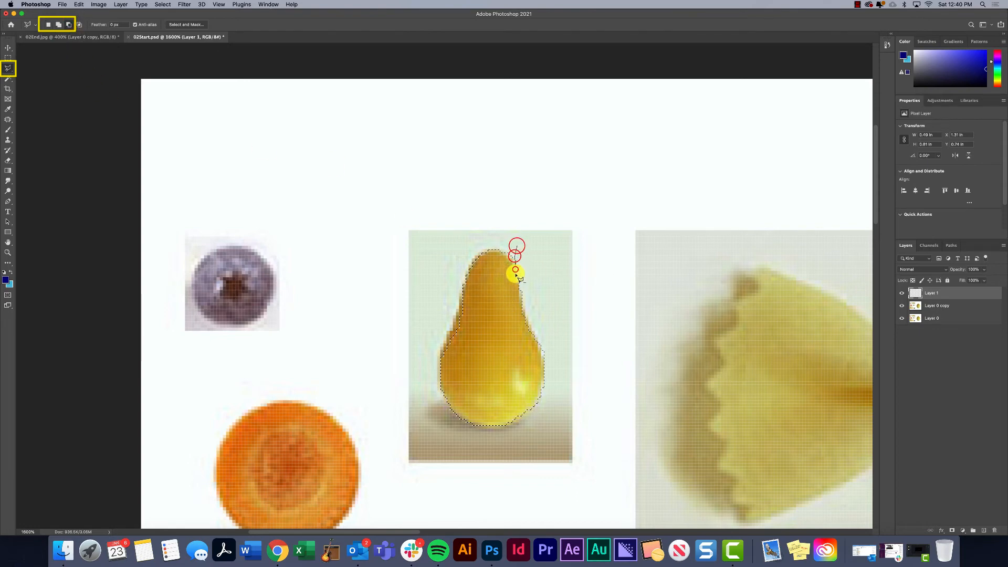
drag(515, 270, 516, 283)
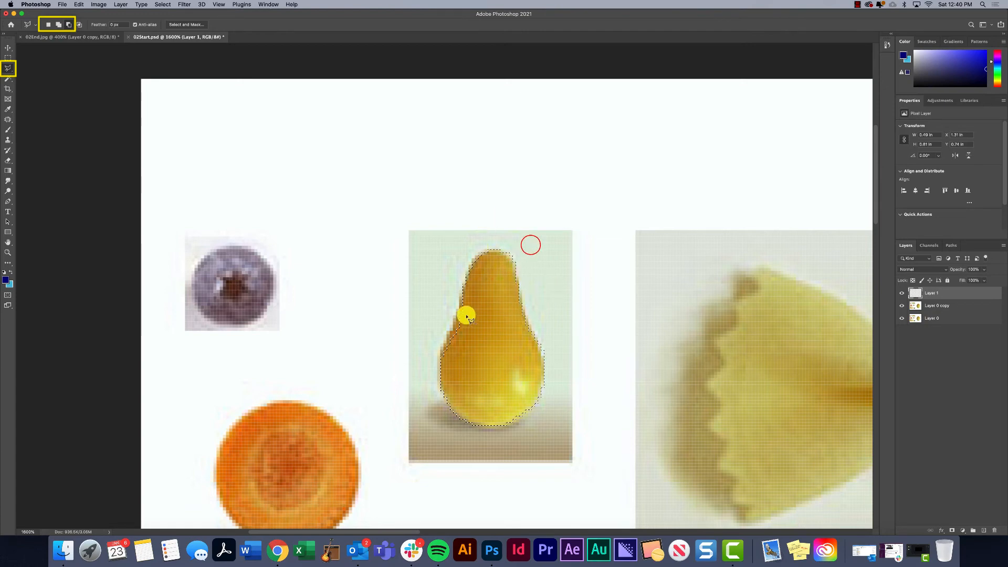
click(58, 25)
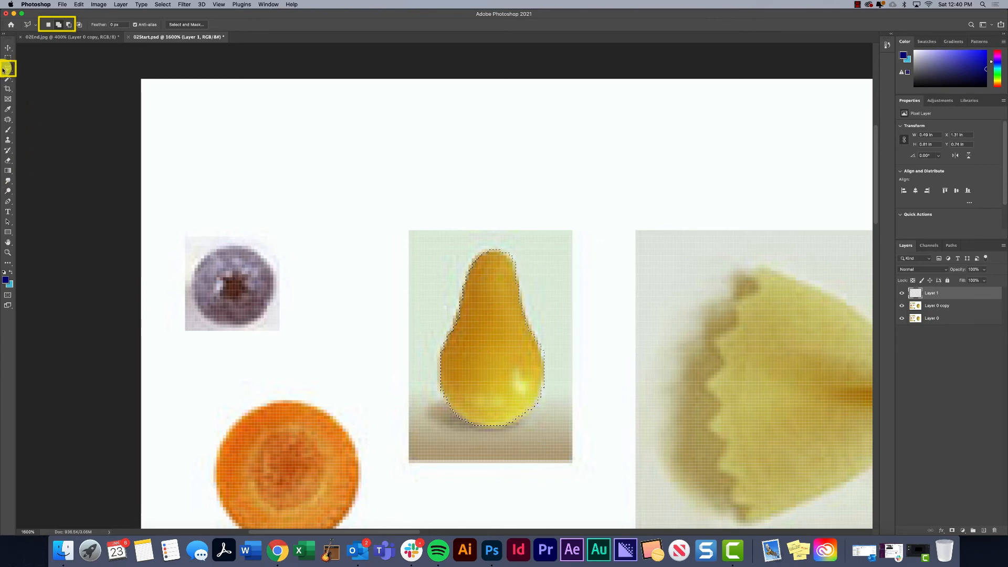
Step: Drop the current selection and trace the pear again with the Magnetic Lasso, making a selection about 0.44 in wide
drag(5, 69, 40, 81)
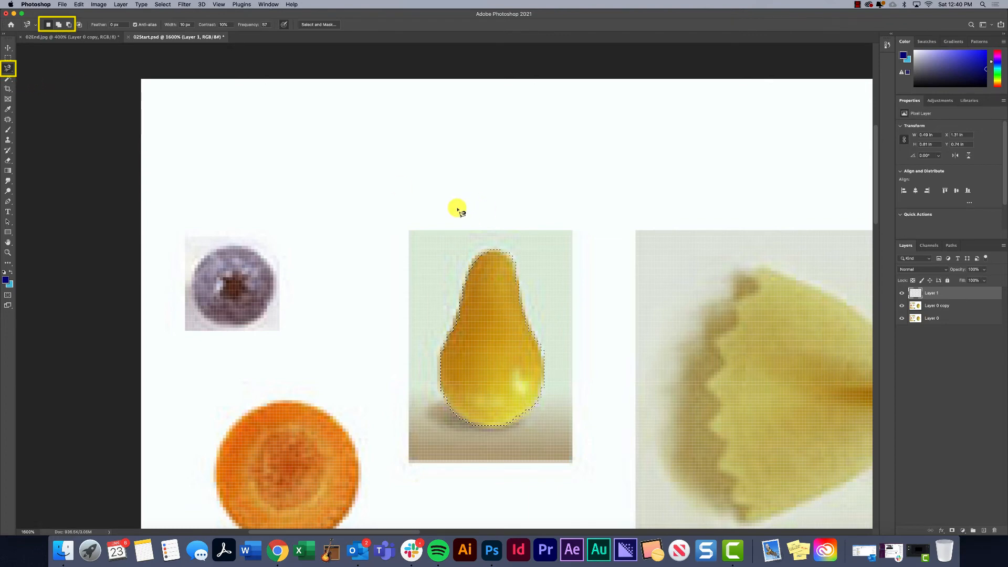
click(517, 278)
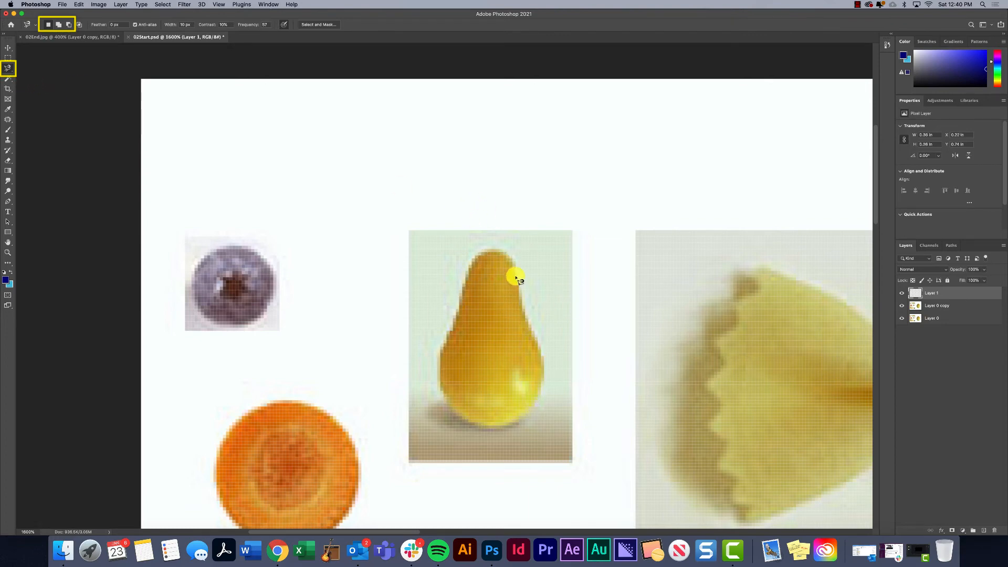
click(491, 249)
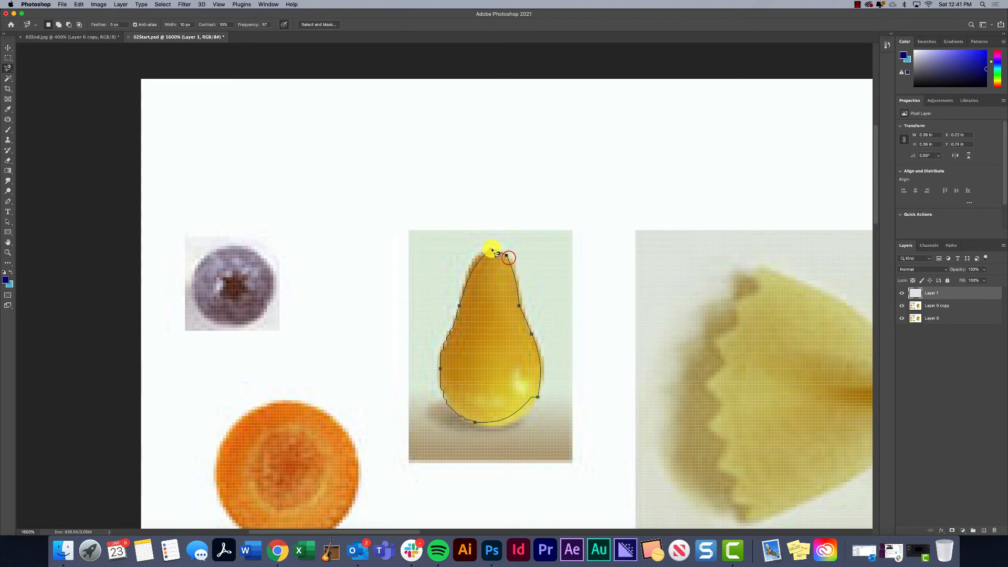
click(491, 251)
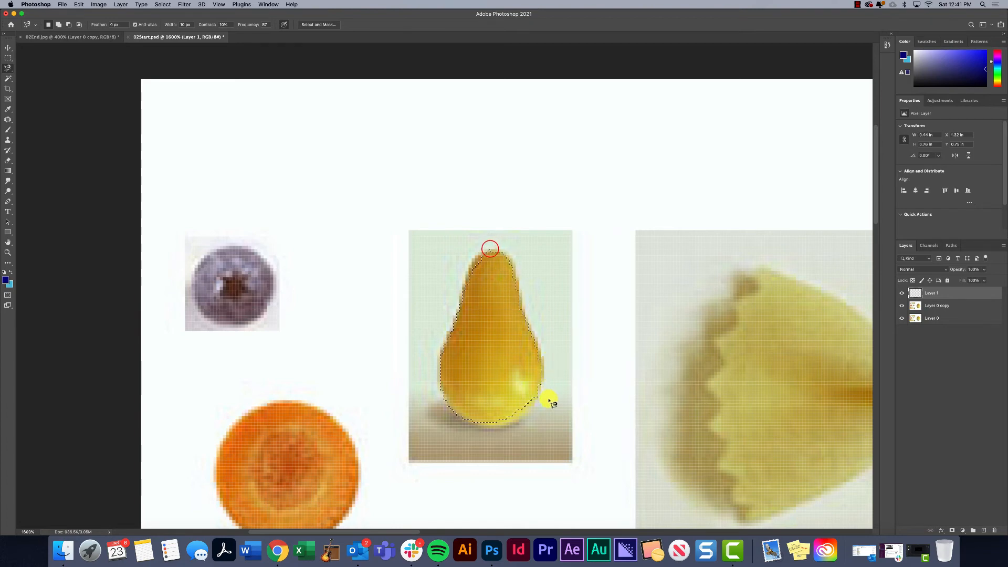
Step: Add the missed lower-right edge of the pear's base to the selection with the Polygonal Lasso in Add to Selection mode
click(62, 24)
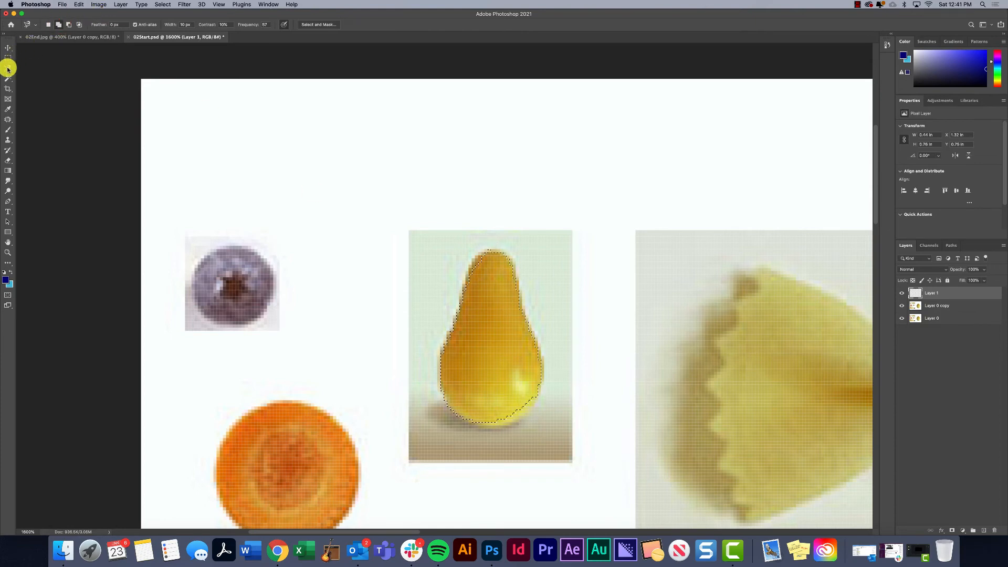
drag(8, 69, 42, 71)
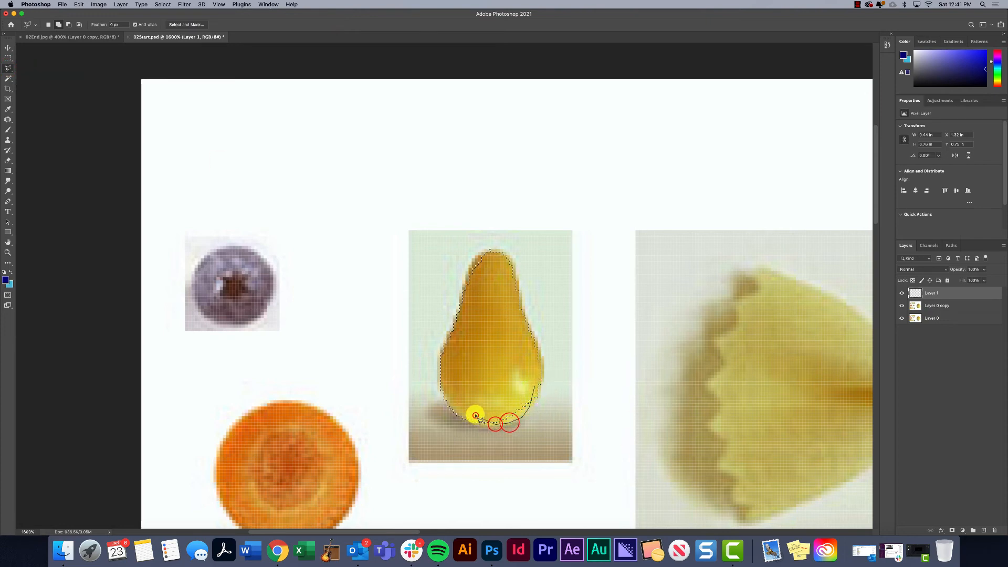
double_click(508, 371)
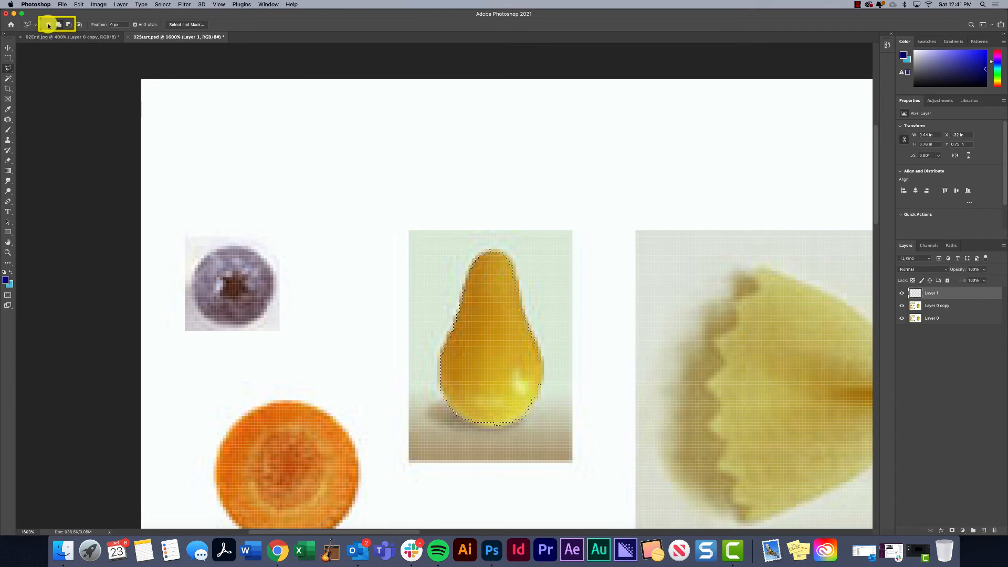
Step: Switch to the Magic Wand, make Layer 0 copy the active layer, and select the green background around the pear
click(9, 80)
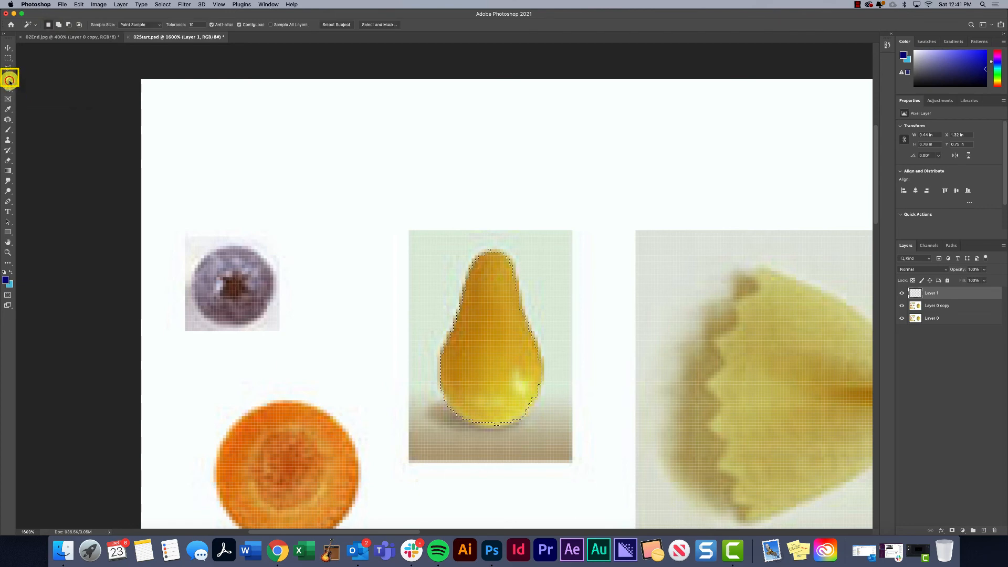
click(10, 83)
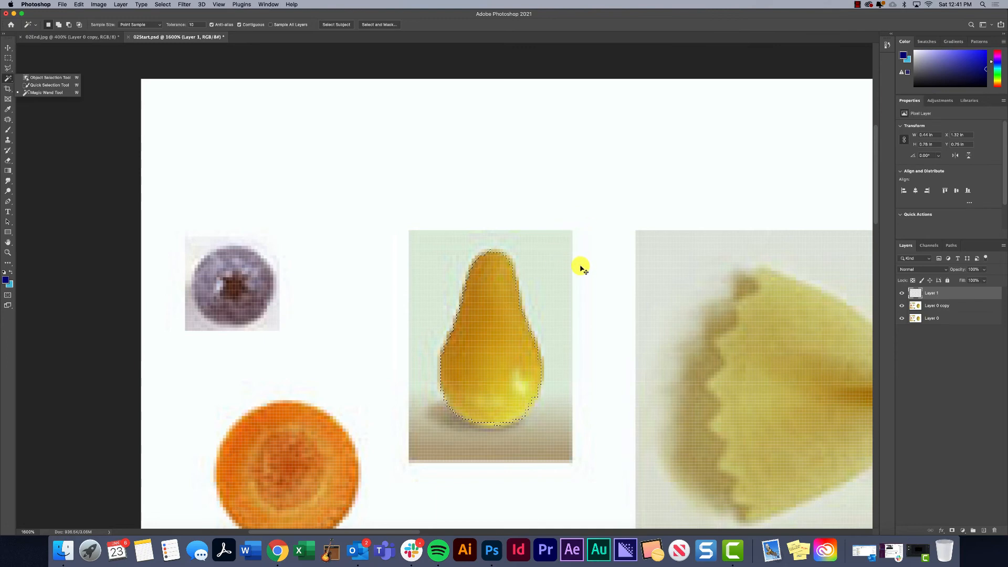
click(549, 263)
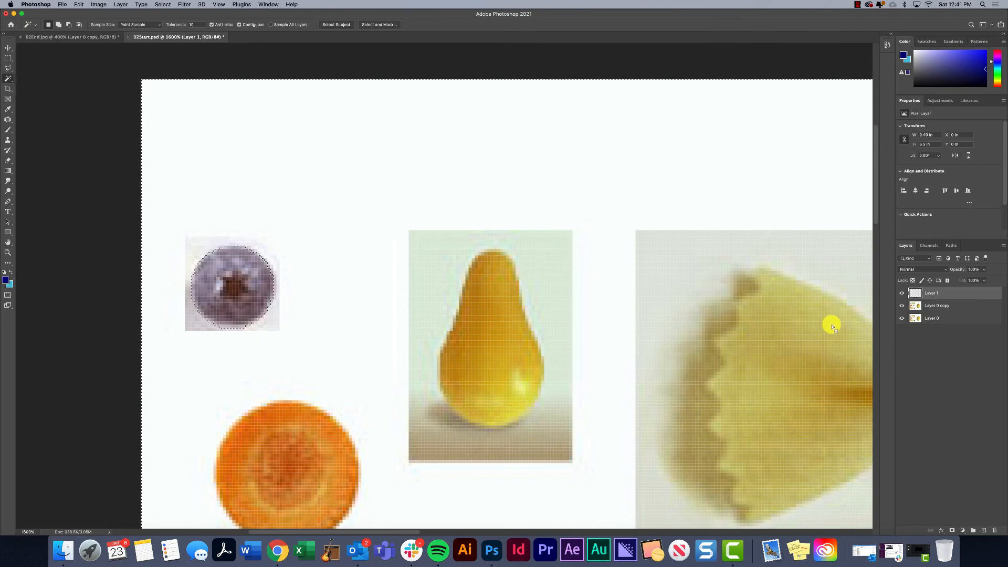
click(932, 306)
click(564, 263)
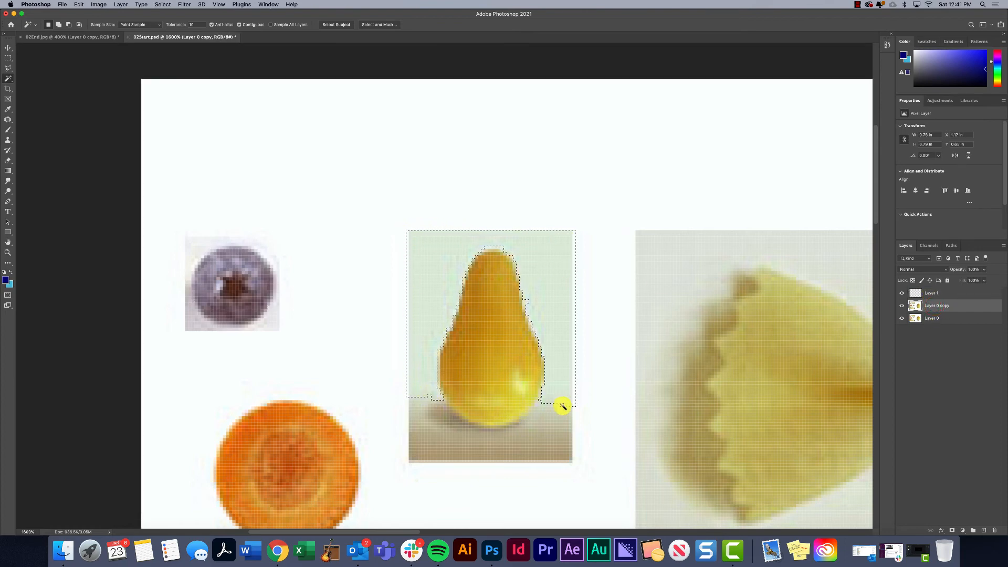
Step: Select the white canvas with the Magic Wand, add patches of the tan surface beneath the pear, and deselect everything
click(446, 220)
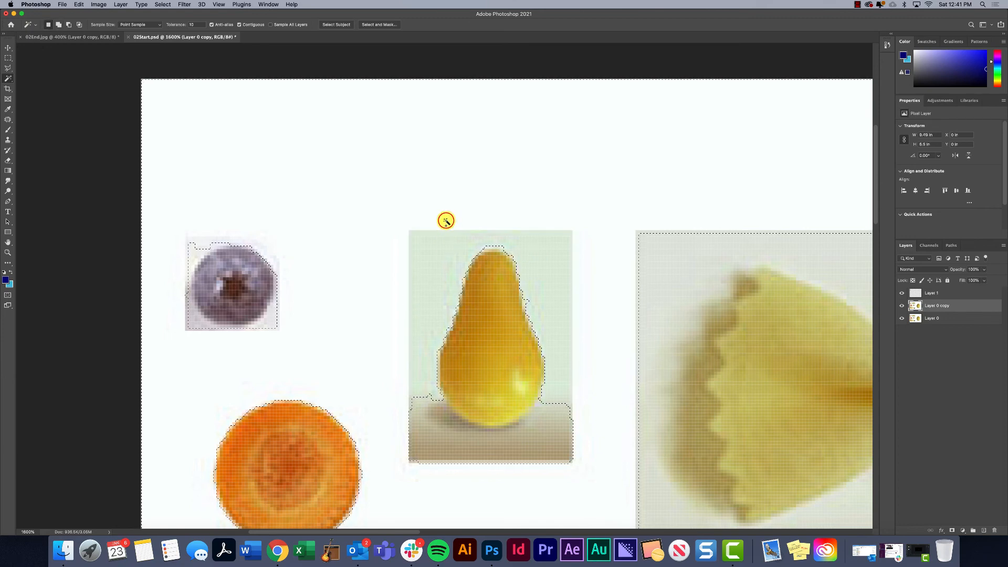
shift+click(443, 442)
shift+click(420, 418)
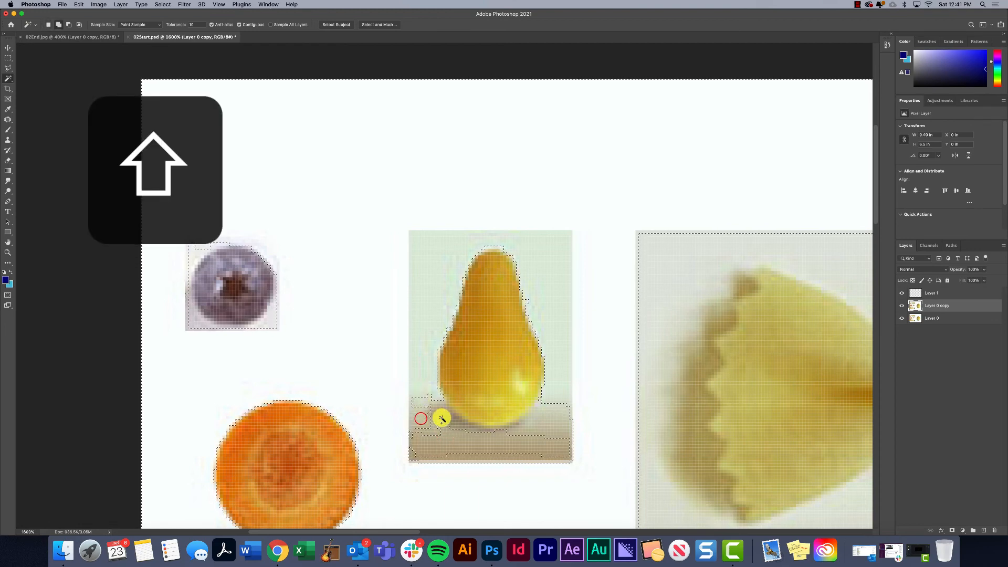
shift+click(542, 423)
shift+click(557, 408)
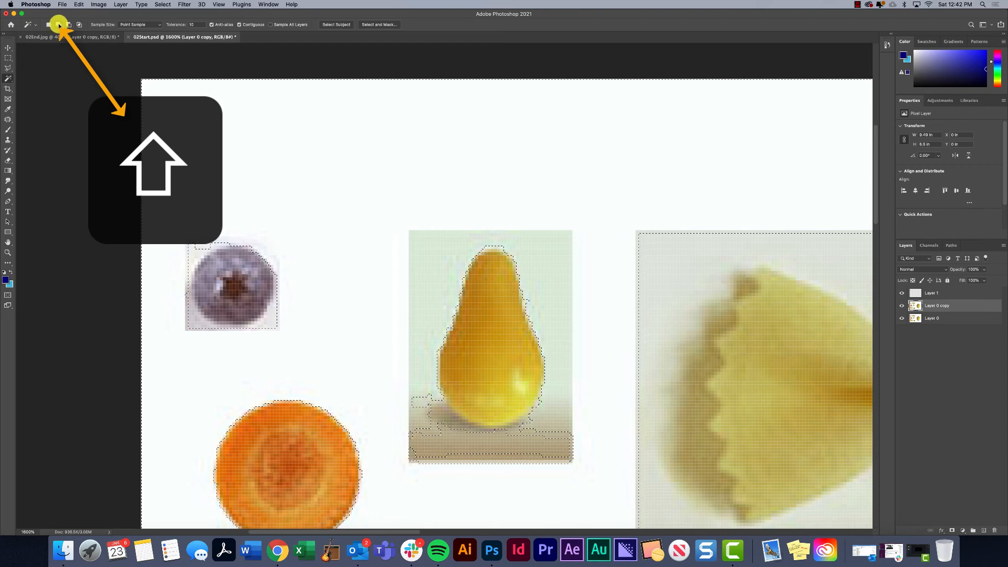
key(super+d)
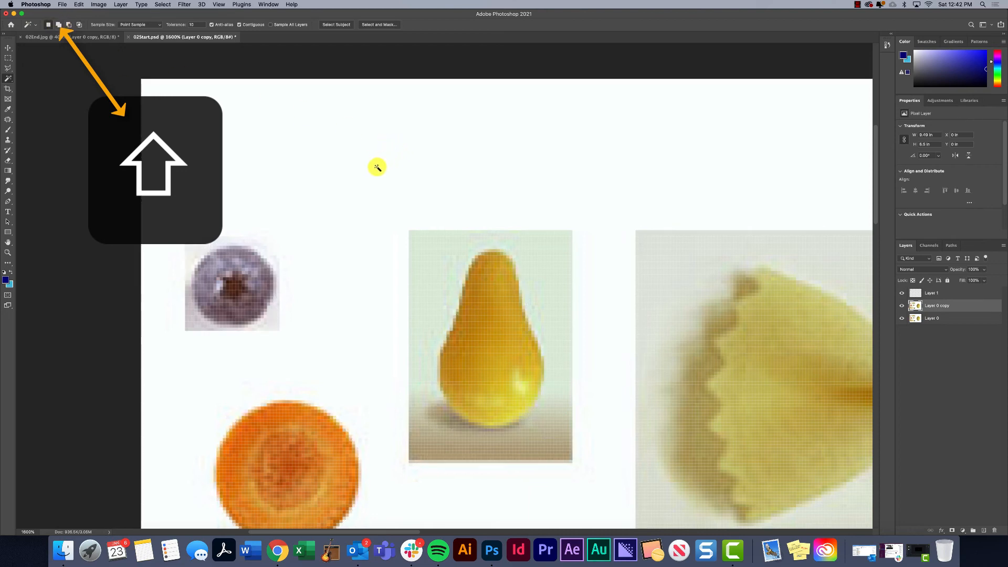
Step: Set the Magic Wand tolerance to 30, select the pear's green background, and add the tan surface beneath it
click(196, 25)
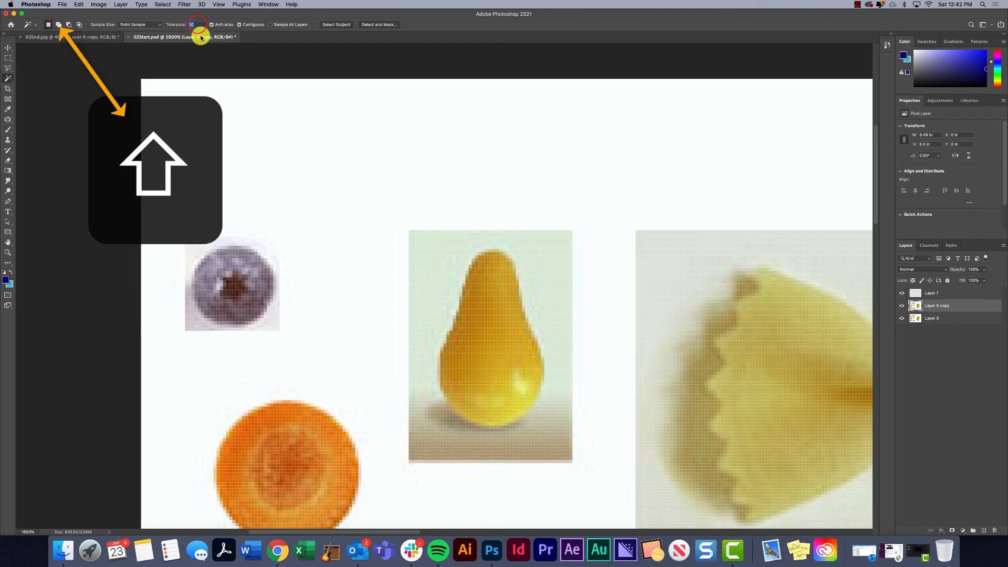
text(20)
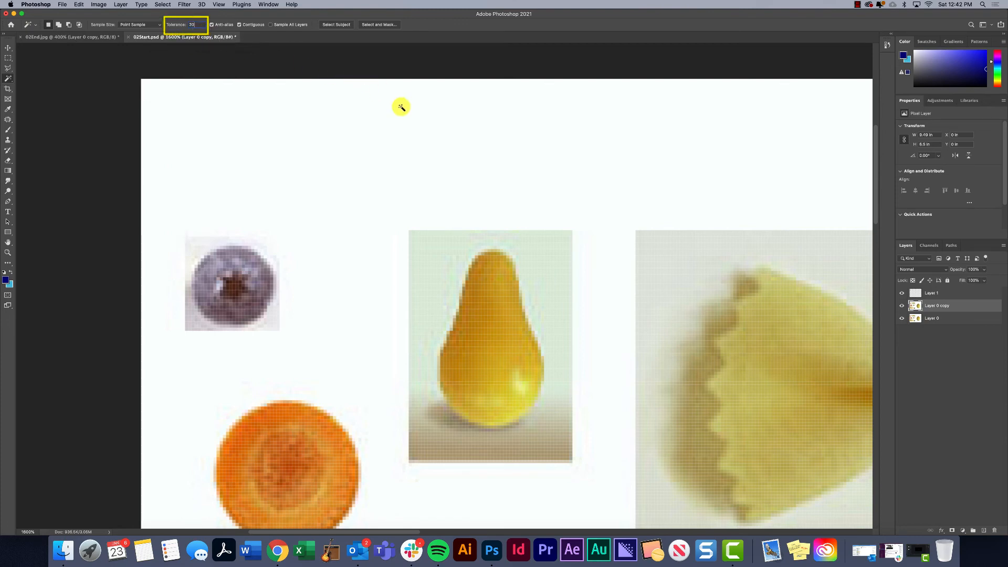
click(413, 182)
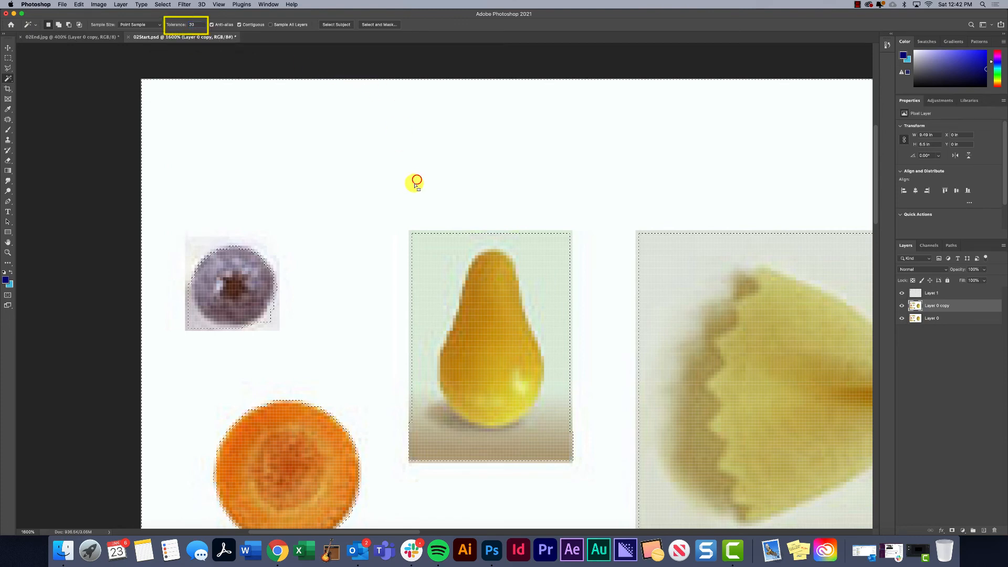
click(445, 271)
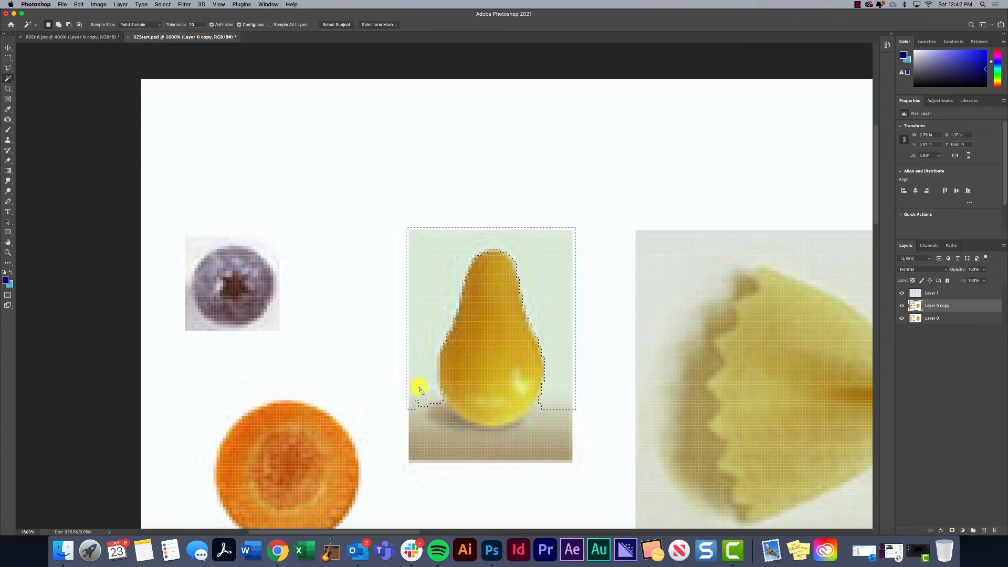
shift+click(474, 449)
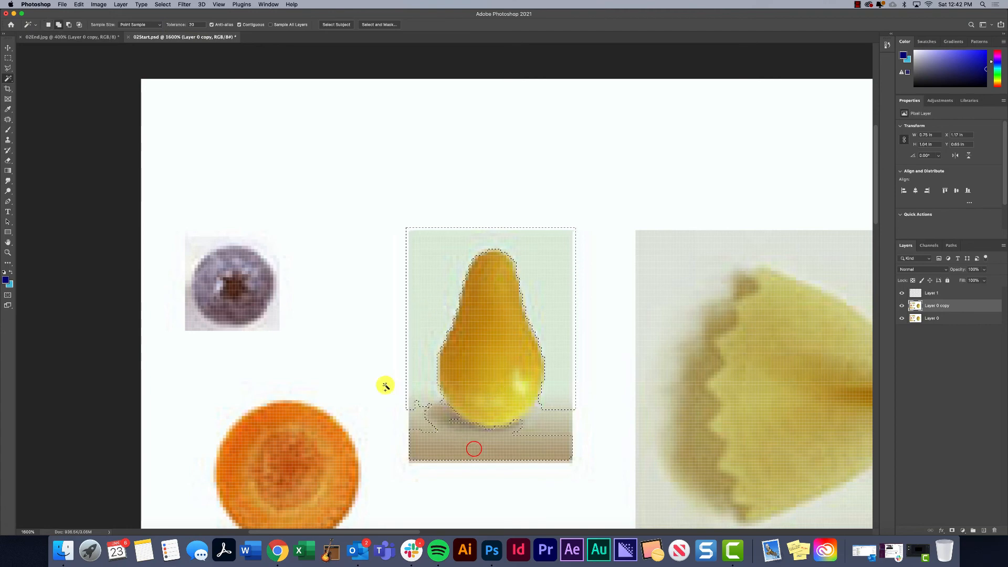
Step: Select the white canvas, deselect it, and select it again with a higher Magic Wand tolerance
shift+click(363, 355)
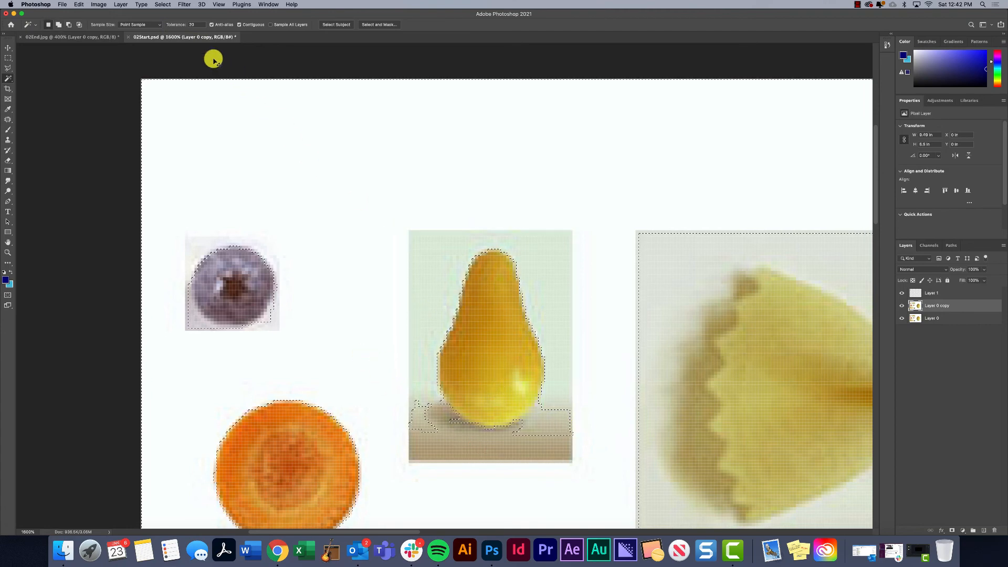
key(ctrl+d)
click(197, 25)
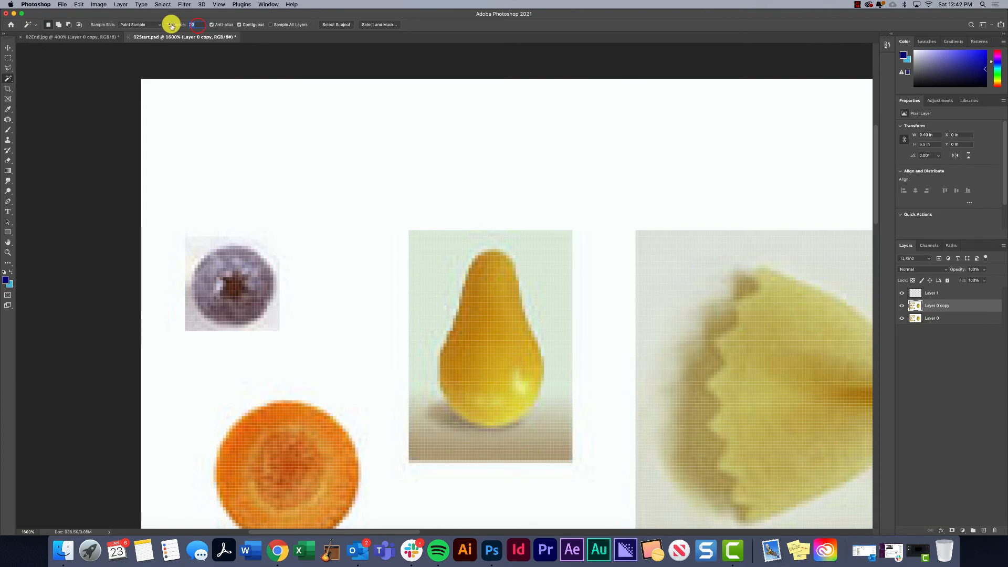
text(3)
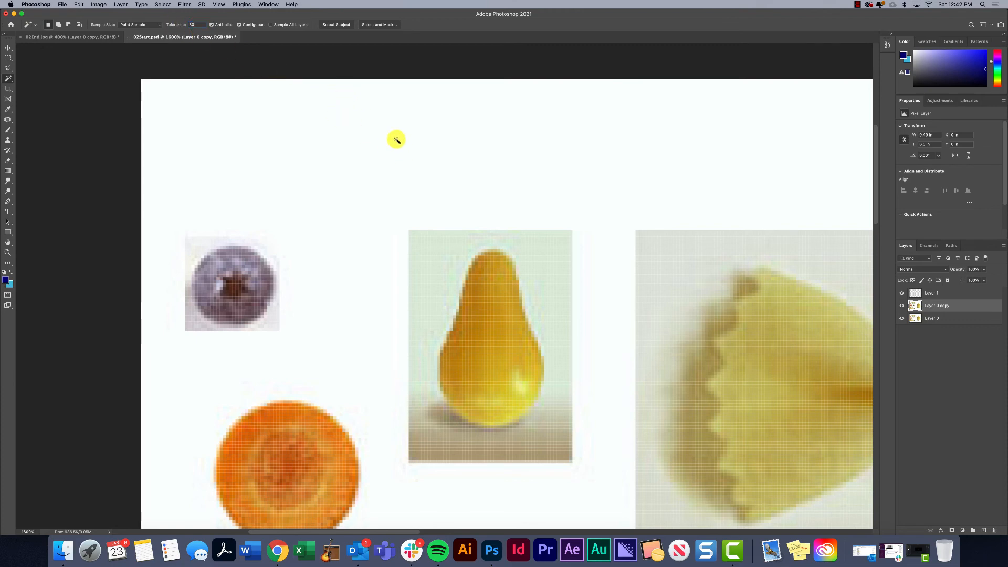
click(410, 154)
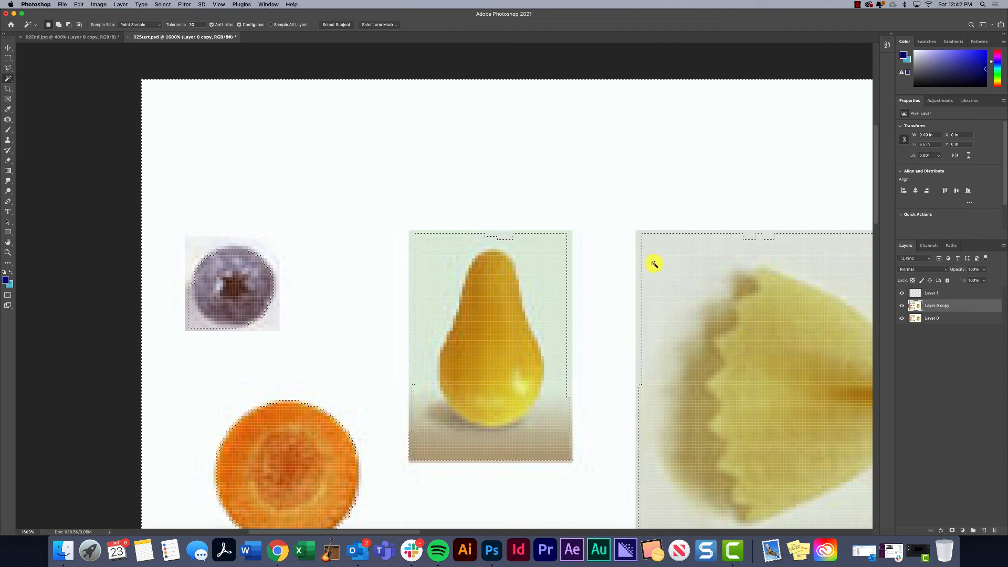
Step: Set the Magic Wand tolerance to 2, select the white canvas above the pear, and deselect everything
click(200, 25)
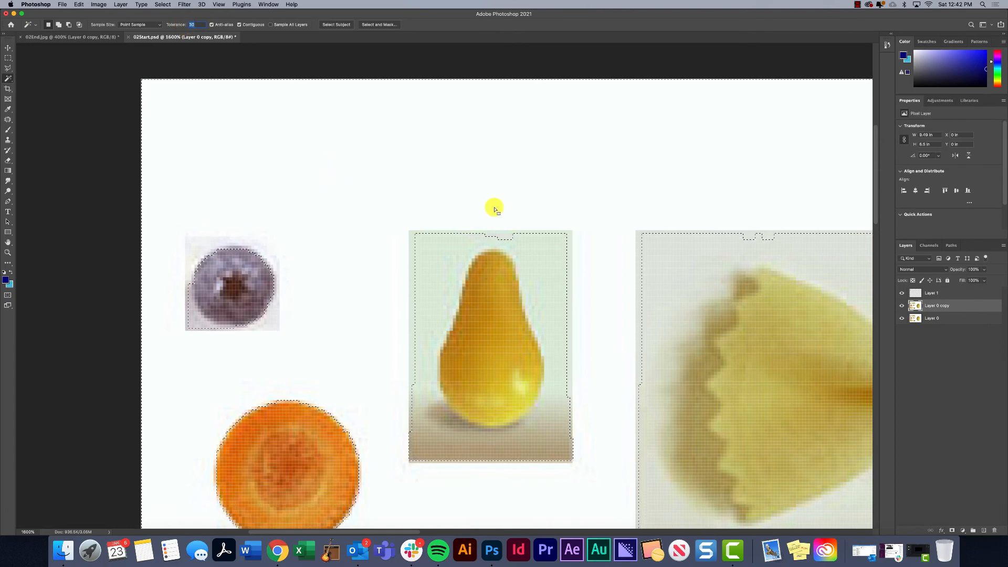
text(2)
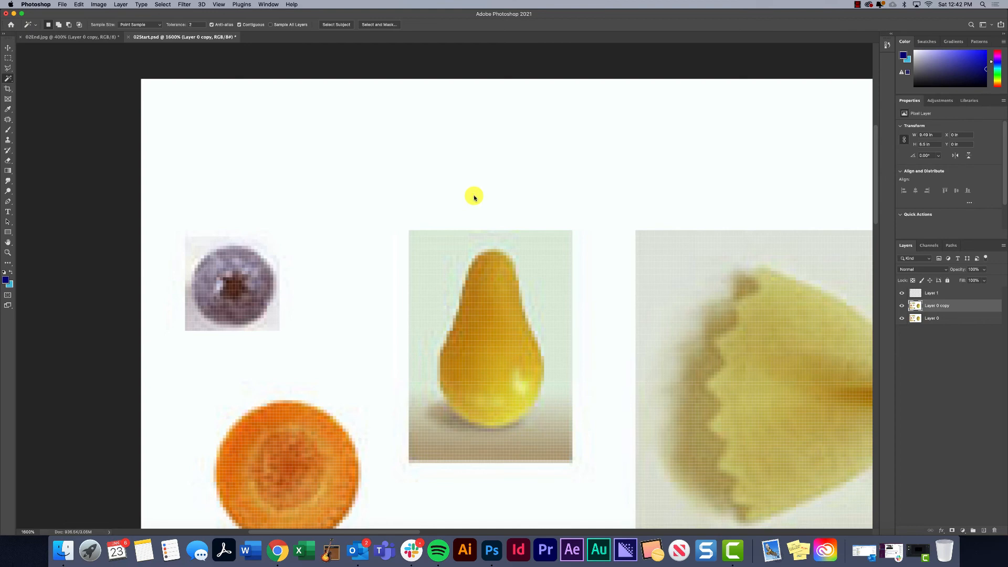
click(474, 196)
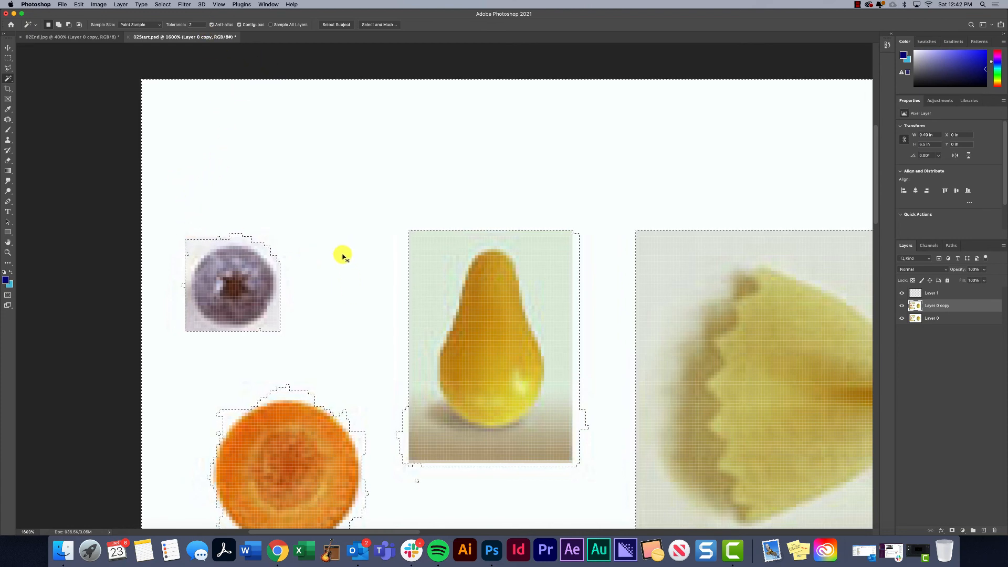
key(super+d)
click(467, 209)
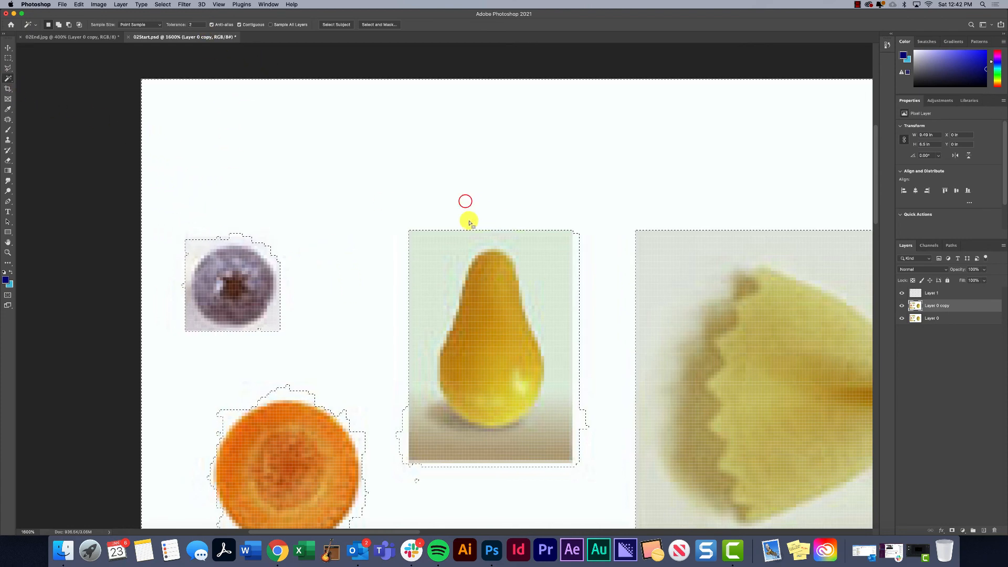
key(super+d)
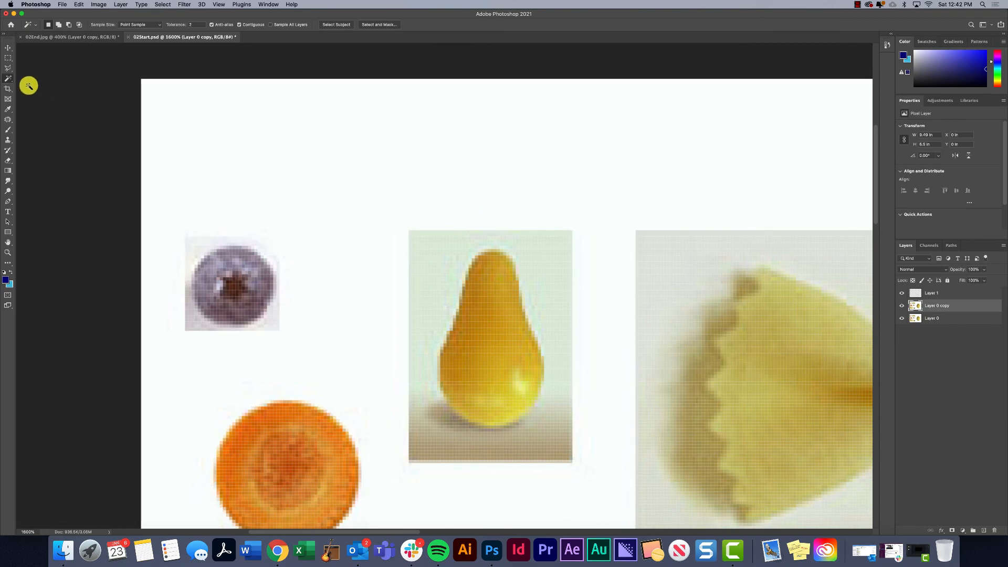
Step: Look over the pieces around the bunch of radishes and bring the whole canvas into view at 500%
click(9, 80)
click(7, 81)
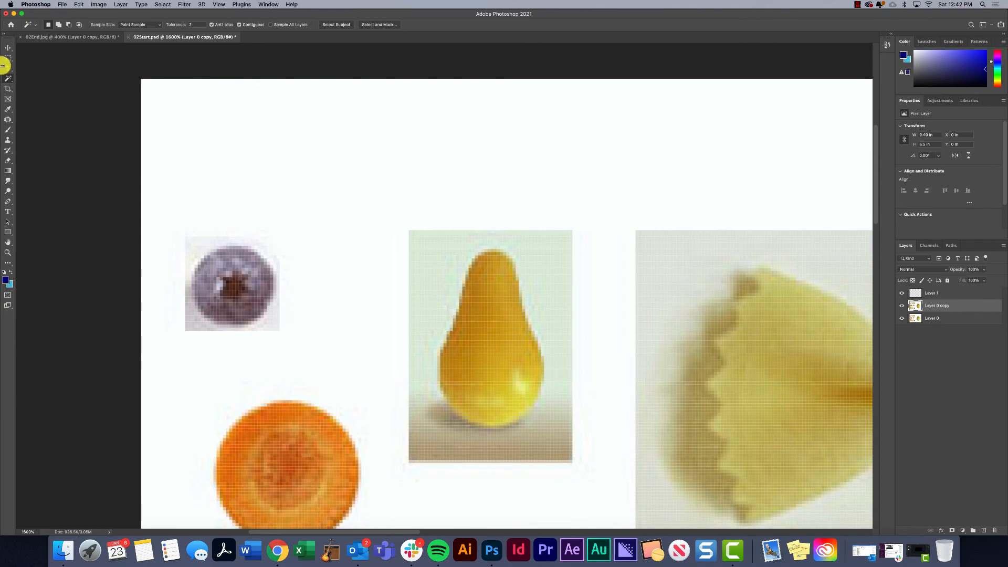
scroll(467, 315, down, 3)
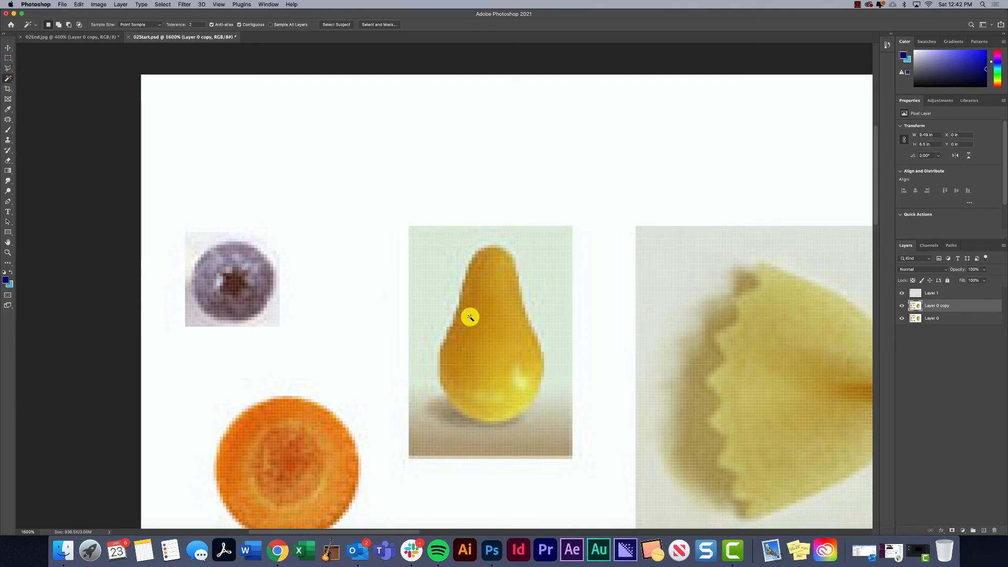
scroll(525, 336, down, 10)
mouse_move(738, 260)
mouse_down()
mouse_move(538, 402)
mouse_move(415, 221)
mouse_up()
drag(473, 319, 662, 364)
drag(588, 310, 634, 320)
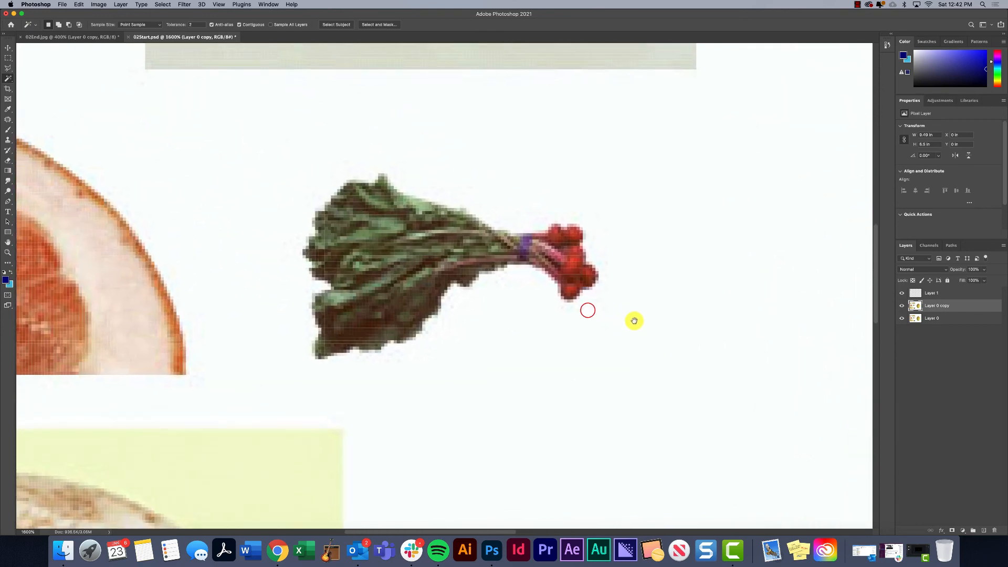
key(super+minus)
key(super+minus)
key(super+minus)
key(super+minus)
key(super+minus)
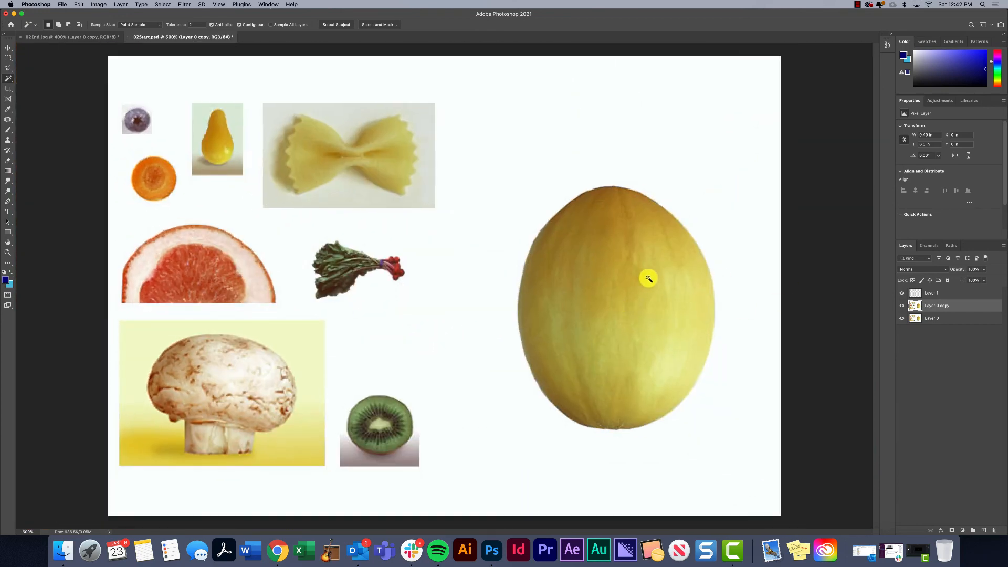
Step: Try to select the carrot slice with the Magic Wand, first as set and again at tolerance 10, deselecting each time
click(142, 183)
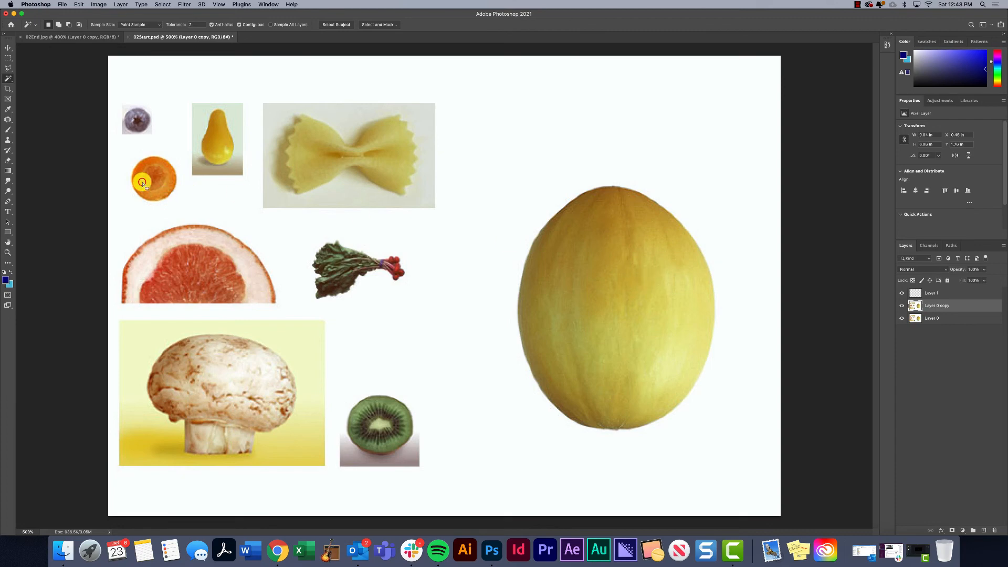
key(super+d)
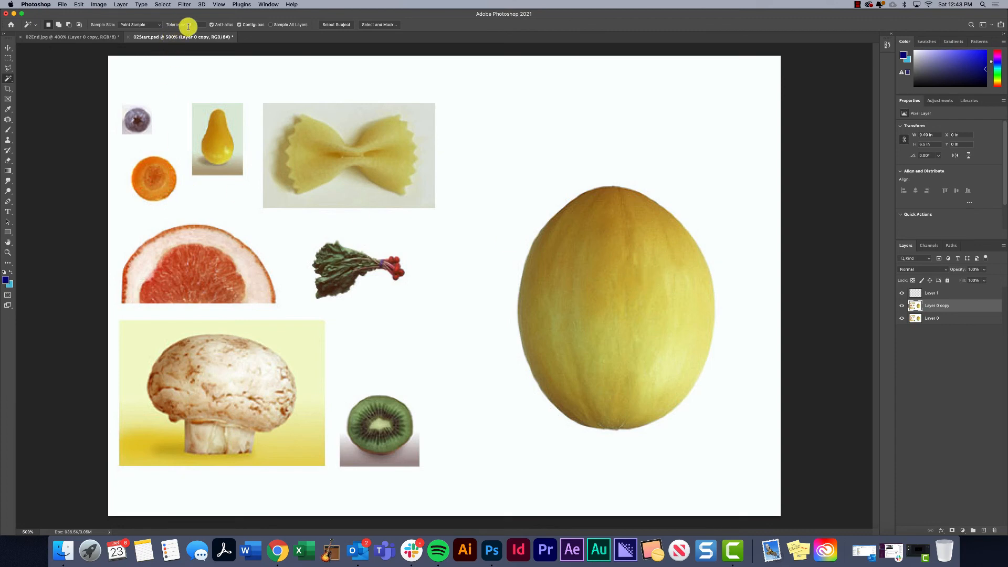
drag(195, 24, 179, 24)
text(10)
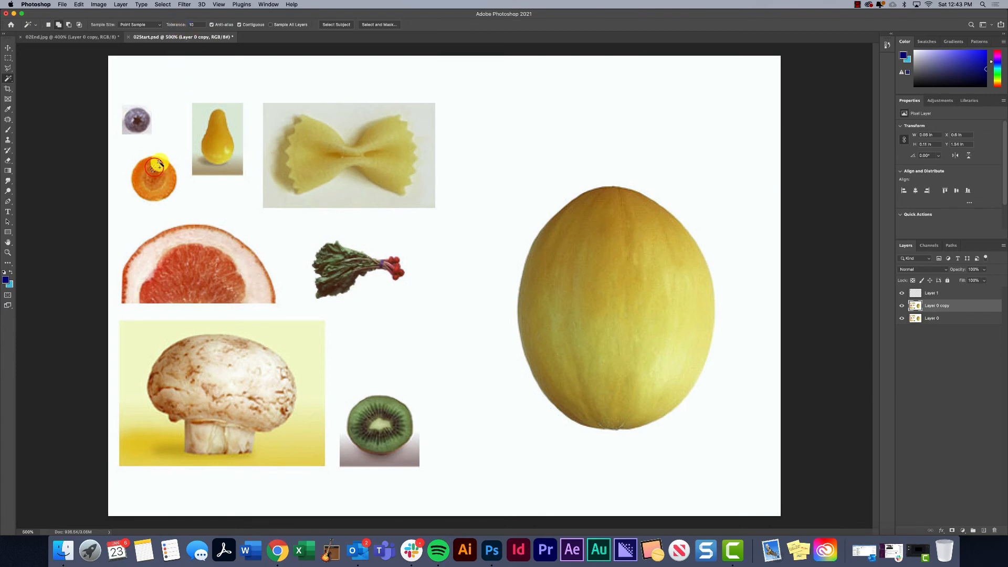
key(super+d)
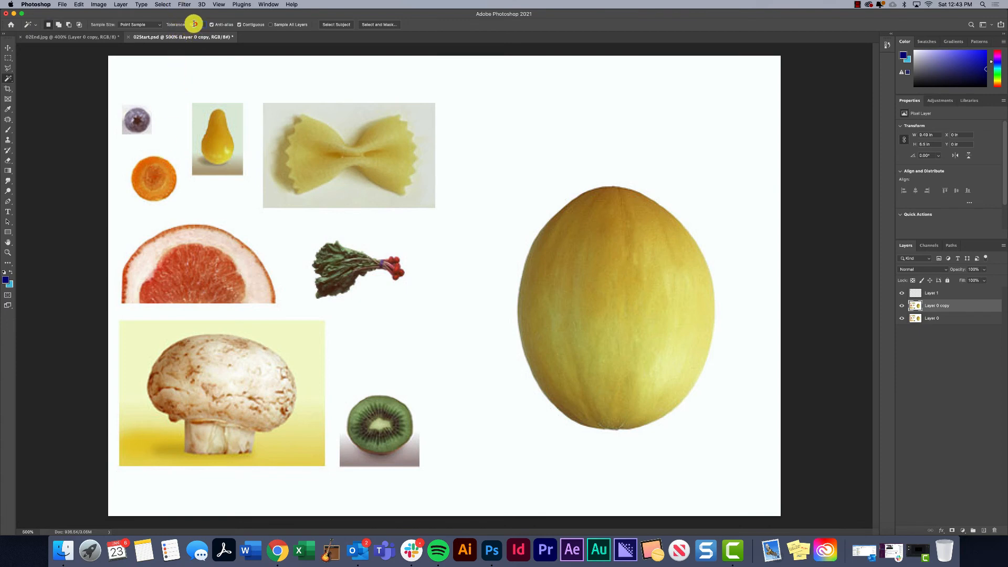
Step: Select the whole carrot slice with the Magic Wand at tolerance 50, and practise deselecting and reselecting it with the Move tool active
drag(193, 24, 178, 25)
text(50)
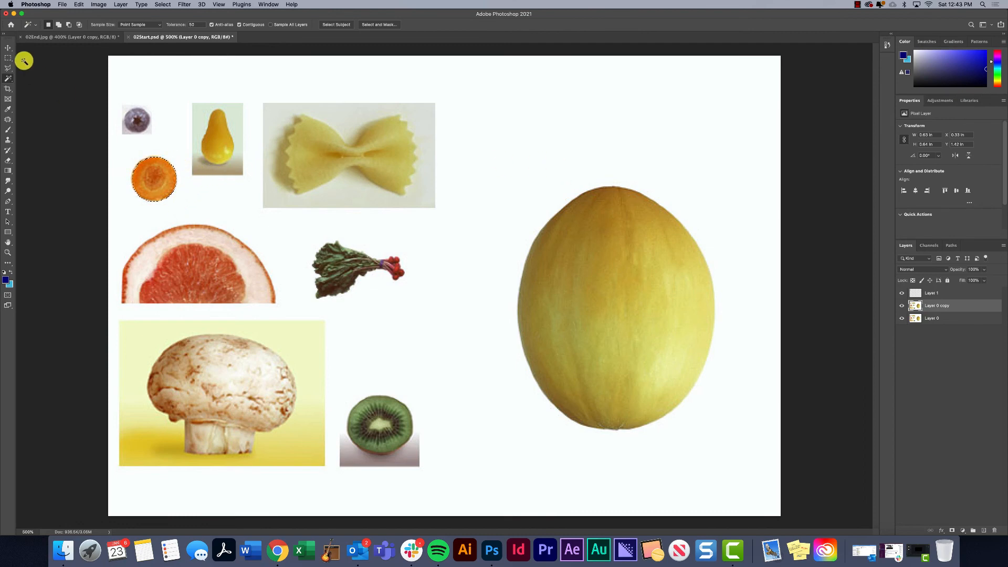
click(6, 47)
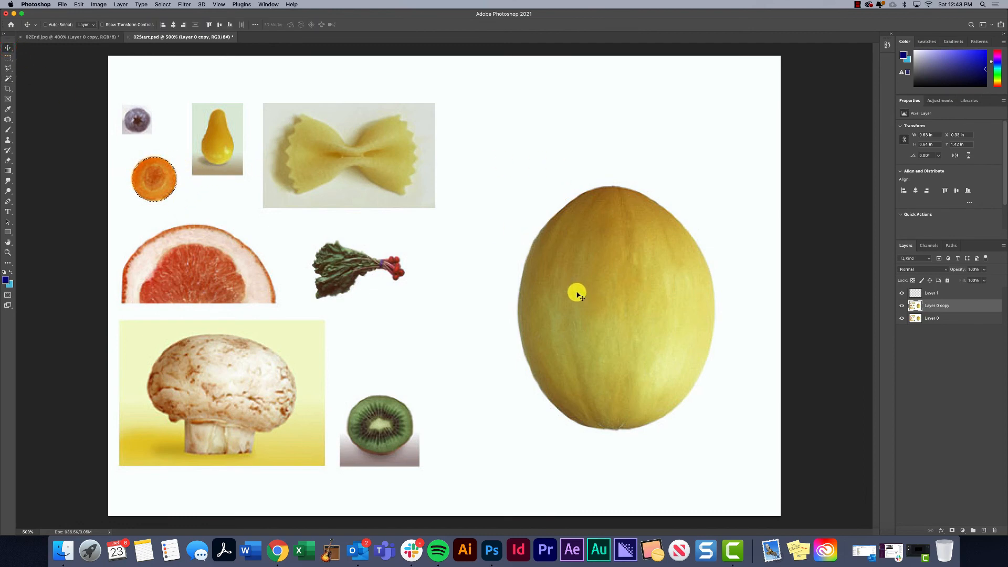
key(super+d)
key(super+shift+d)
Step: Save the carrot slice selection as a new channel named "carrot" in 02Start.psd
click(166, 5)
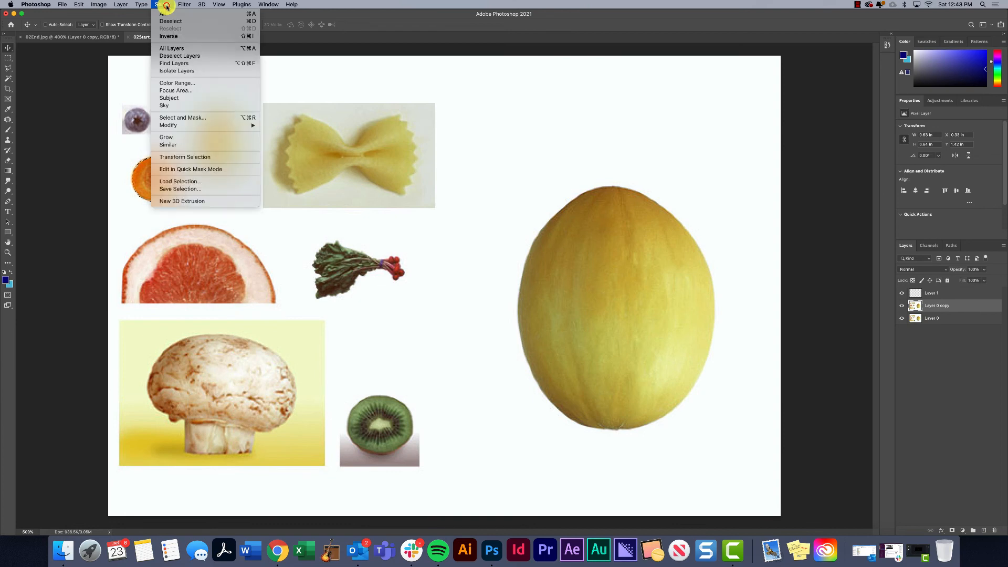
click(179, 188)
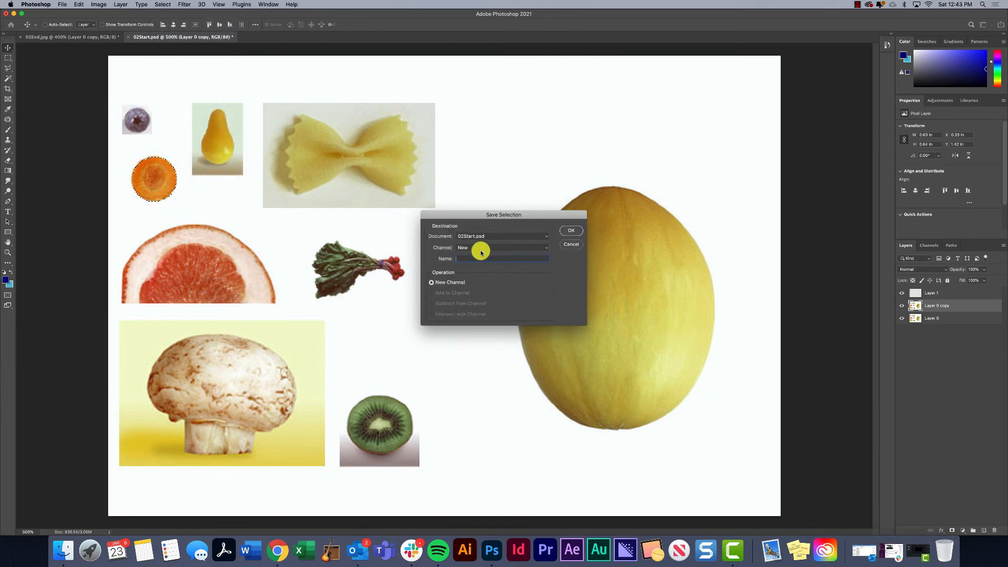
text(carrot)
key(Return)
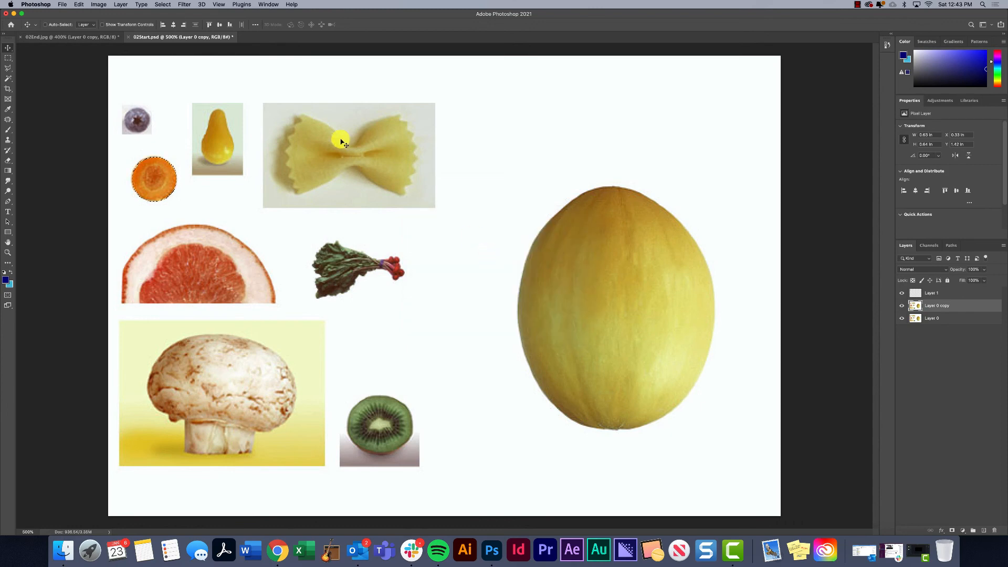
Step: Deselect the carrot slice and load the saved carrot selection with Layer 0 copy as the active layer
key(super+d)
click(928, 293)
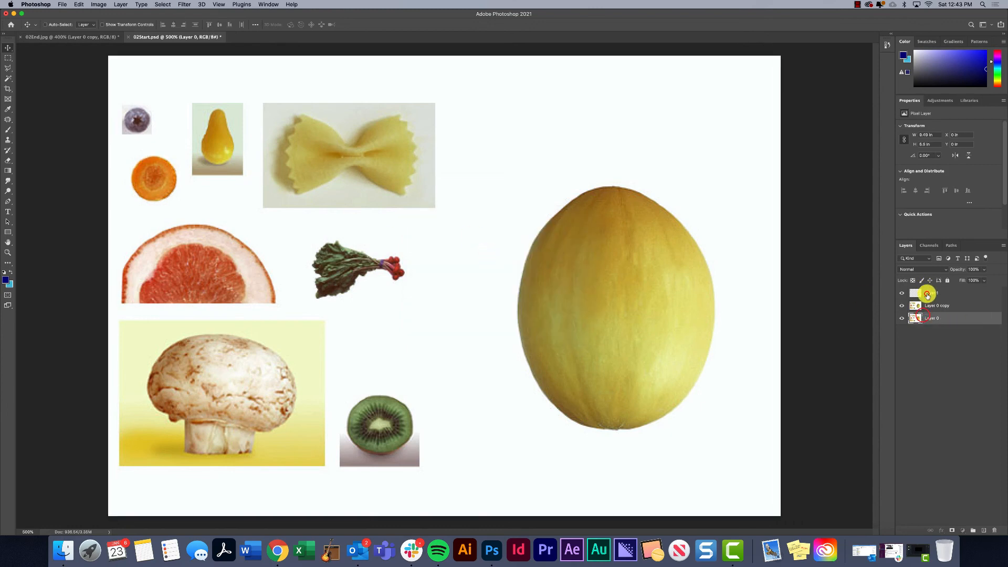
click(929, 306)
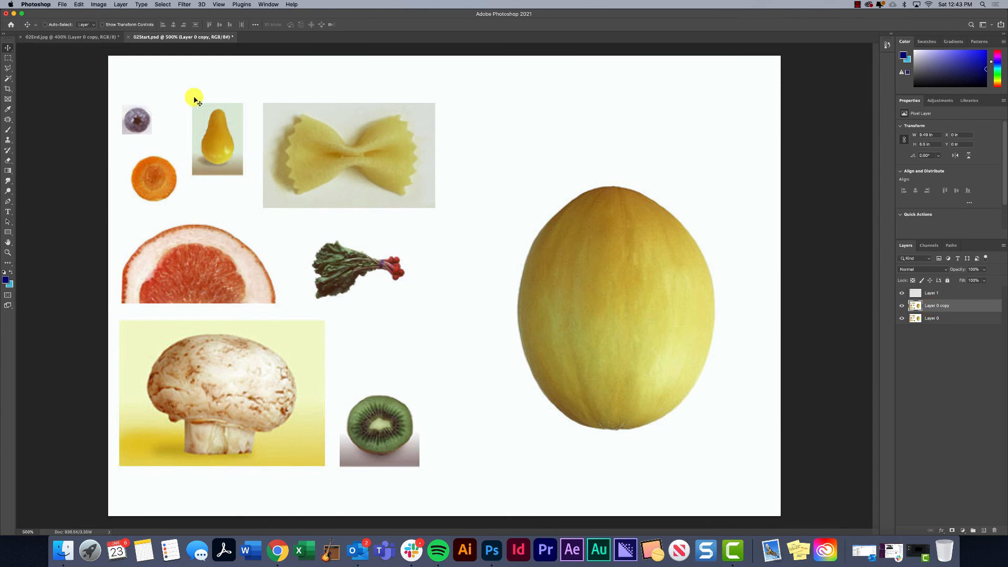
click(163, 5)
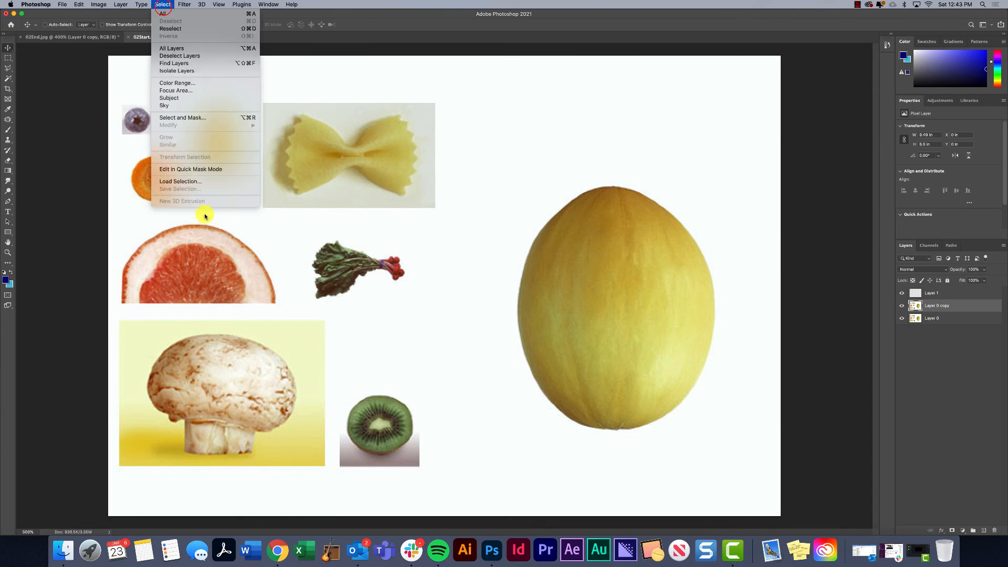
click(192, 181)
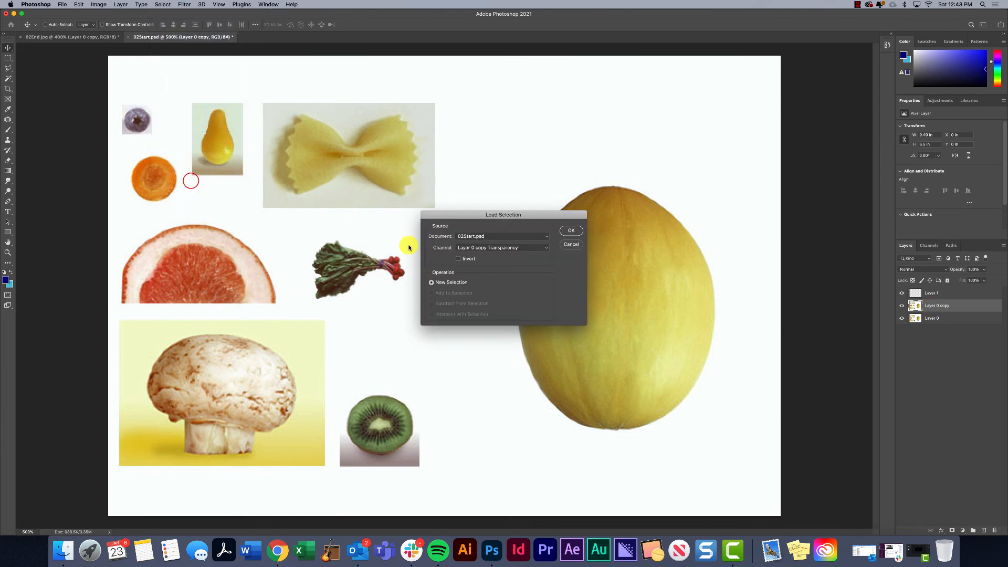
click(483, 248)
click(473, 259)
click(573, 231)
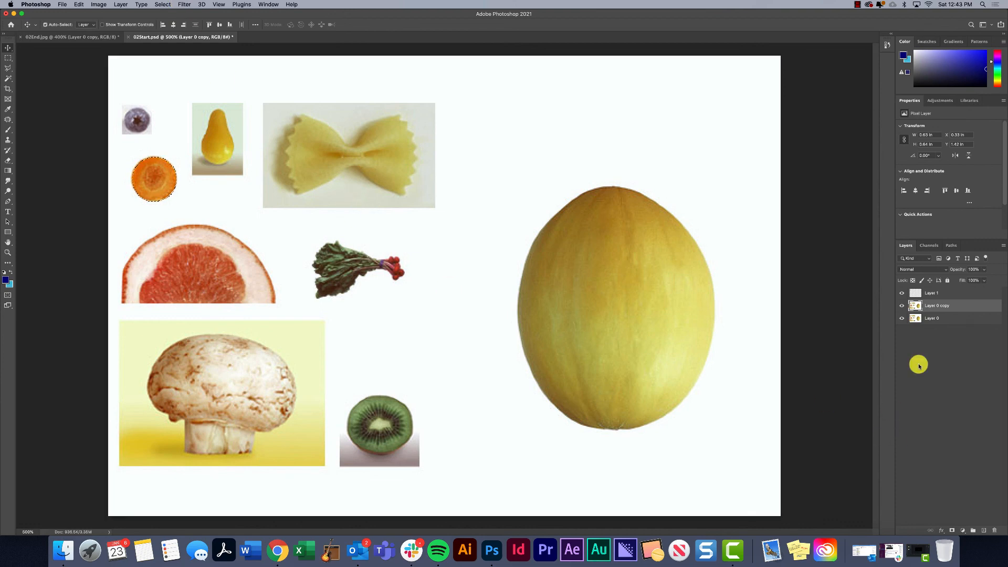
Step: Copy the selected carrot slice onto its own layer named "carrot" and rename Layer 1 to "blueberry"
key(super+j)
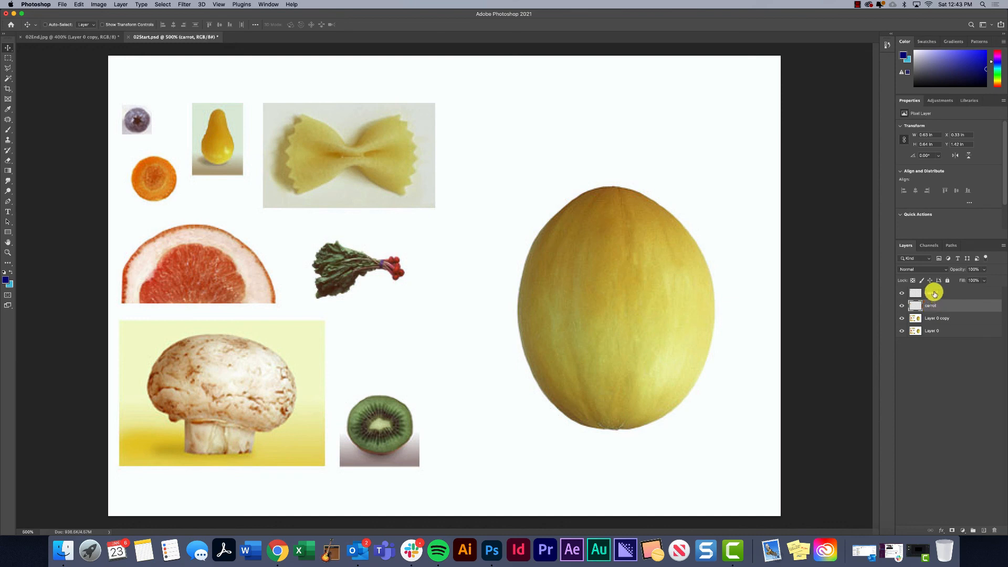
click(934, 293)
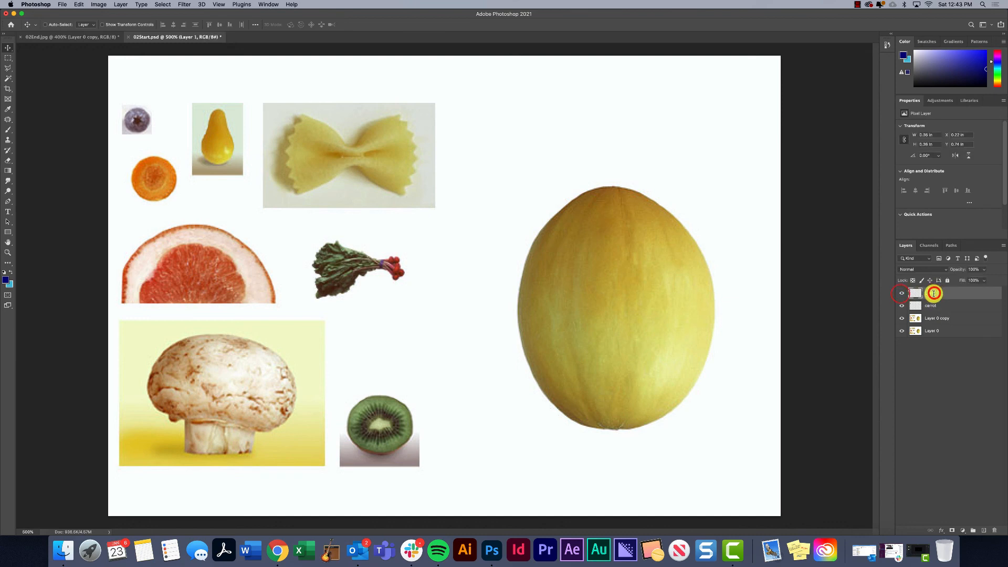
text(blueberry)
key(Return)
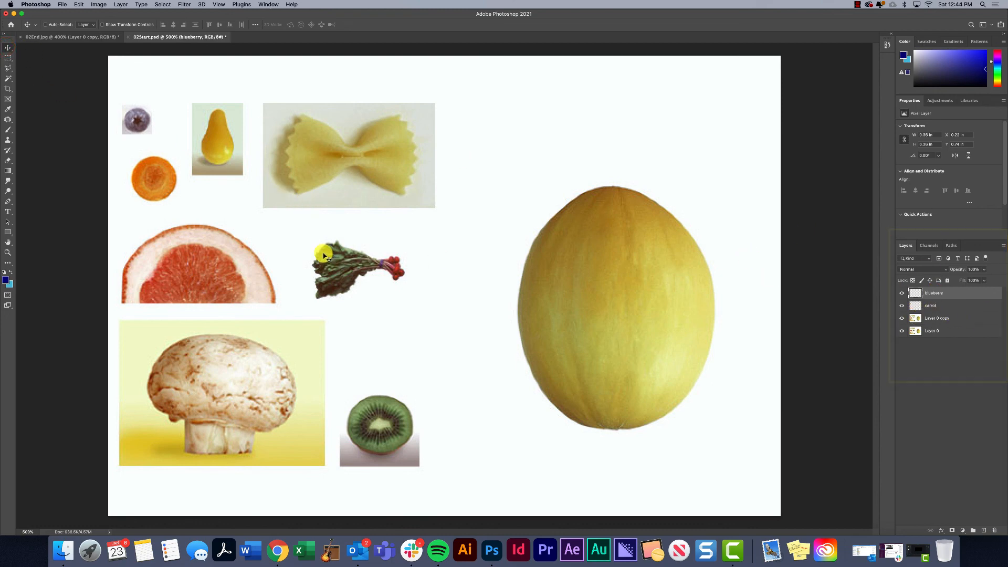
Step: Move the blueberry onto the melon as its left eye and the carrot slice to the middle as the nose
drag(144, 134, 559, 266)
super+click(147, 178)
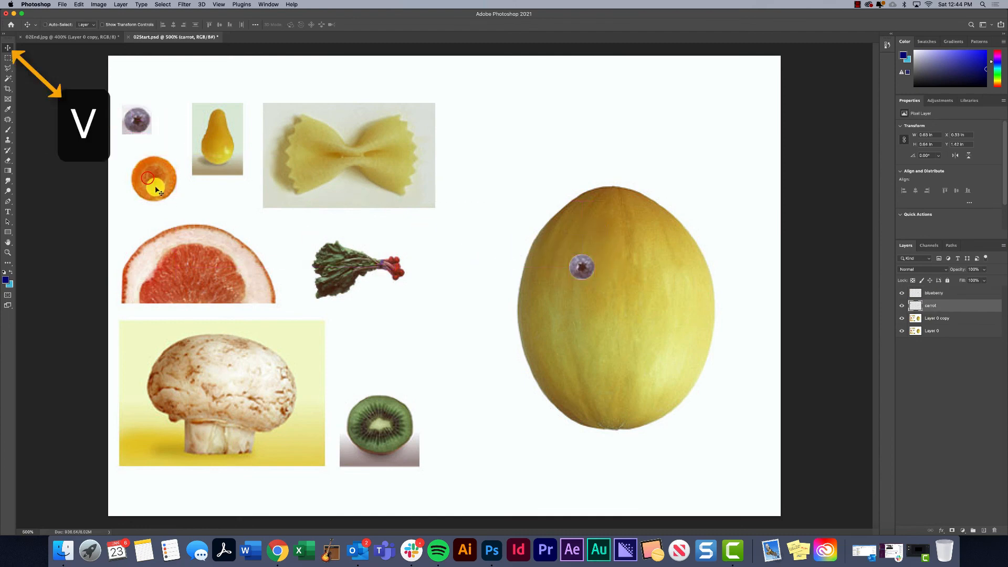
drag(156, 185, 621, 329)
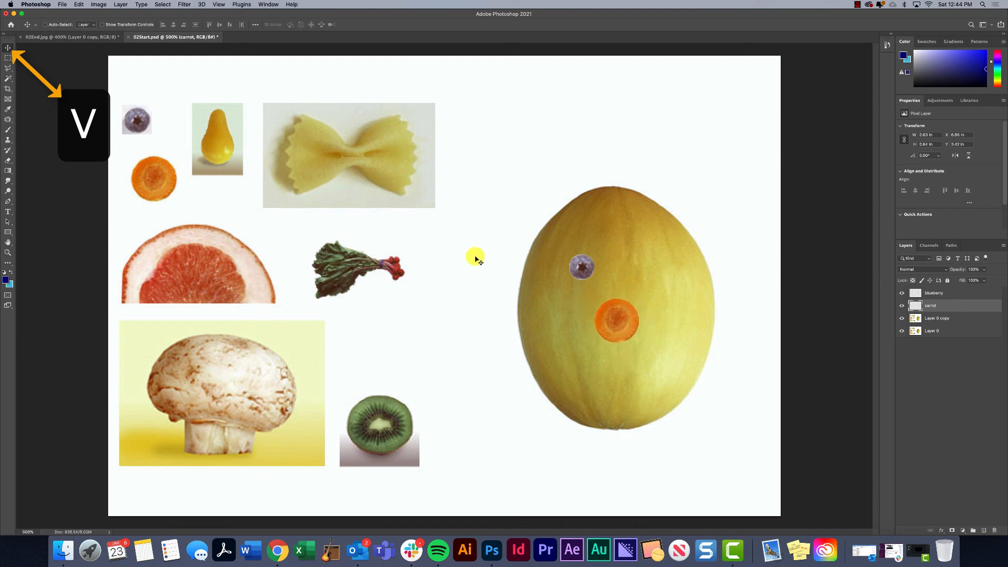
Step: Duplicate the blueberry across the melon as a second eye and undo the duplicate
super+click(578, 269)
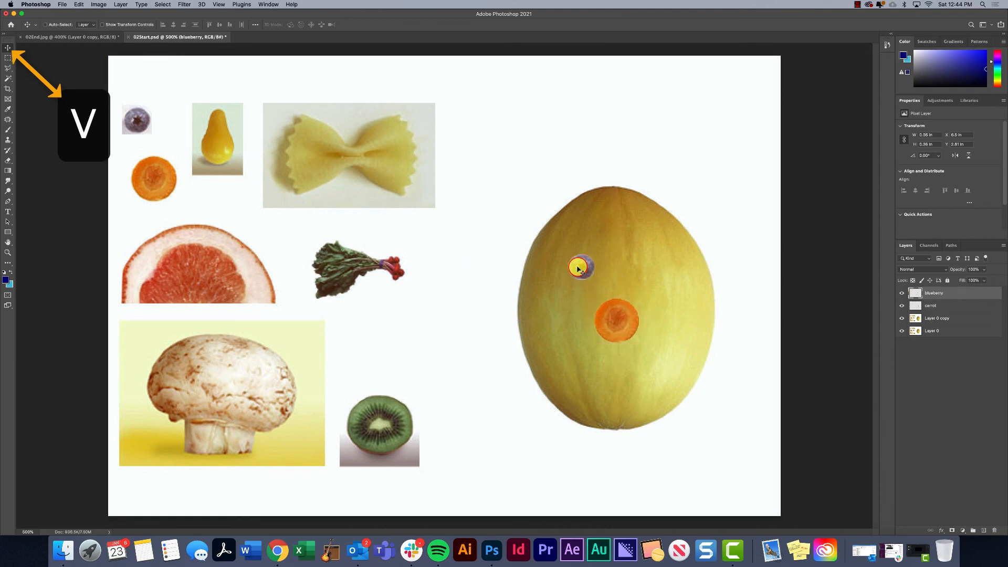
drag(580, 270, 651, 269)
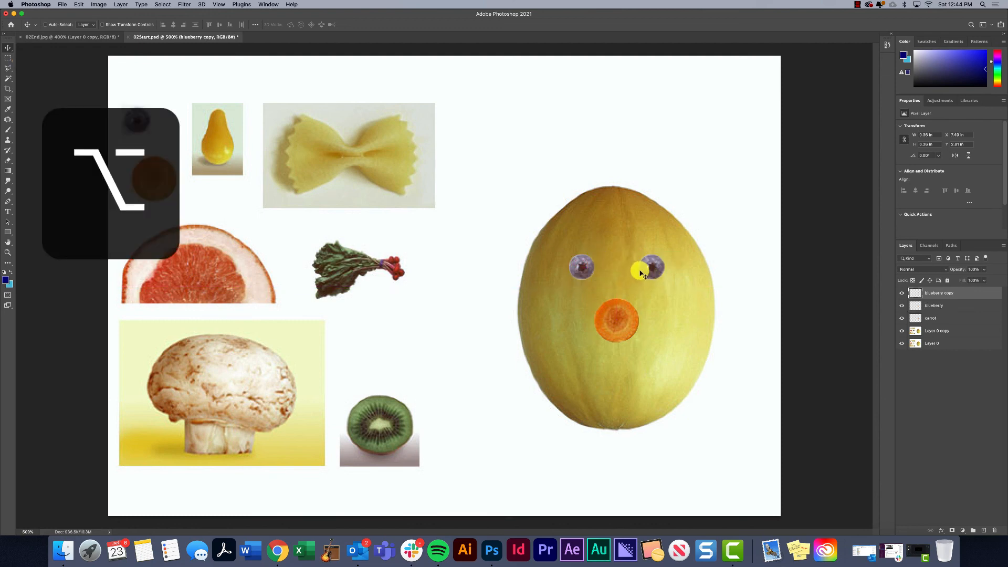
key(super+z)
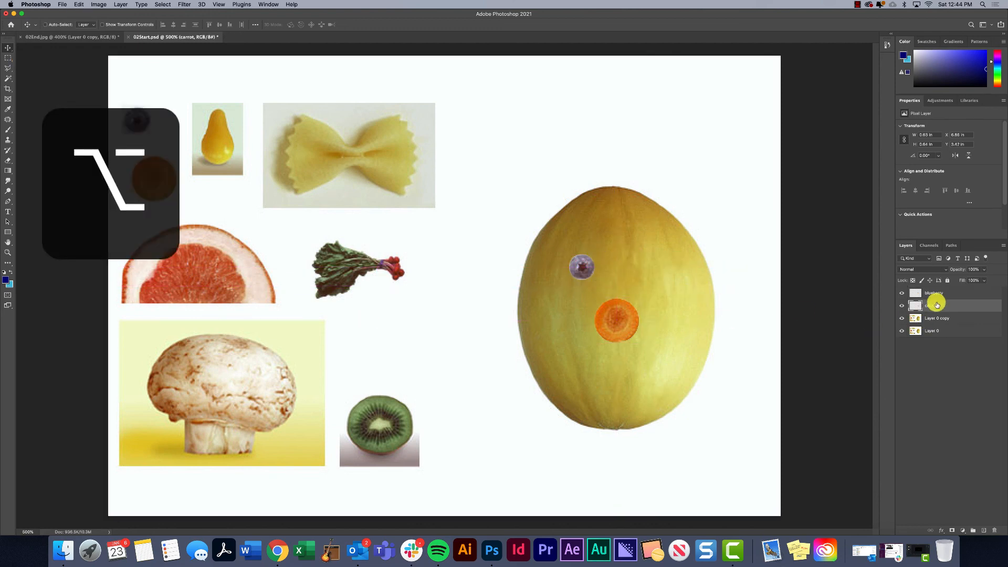
double_click(934, 293)
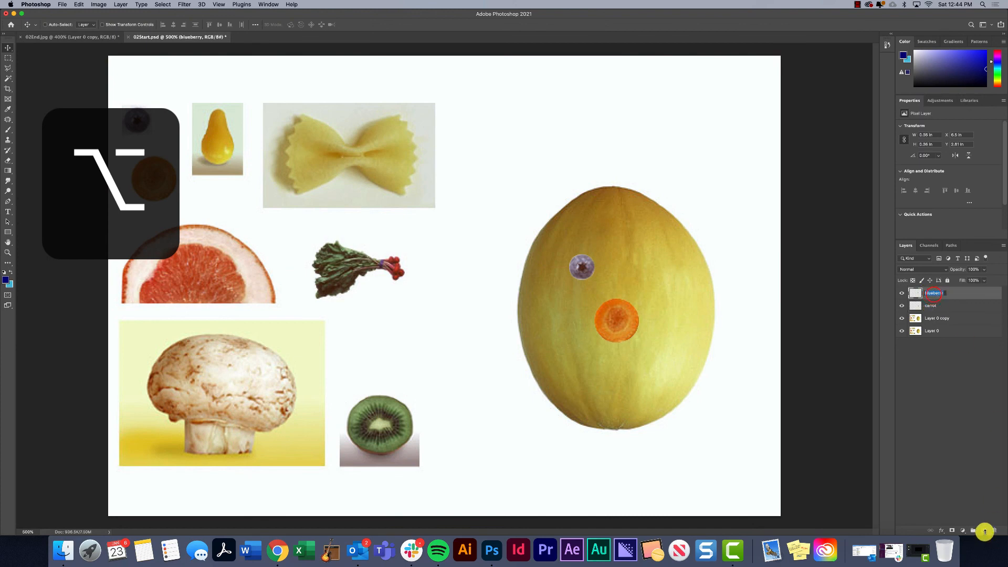
click(966, 435)
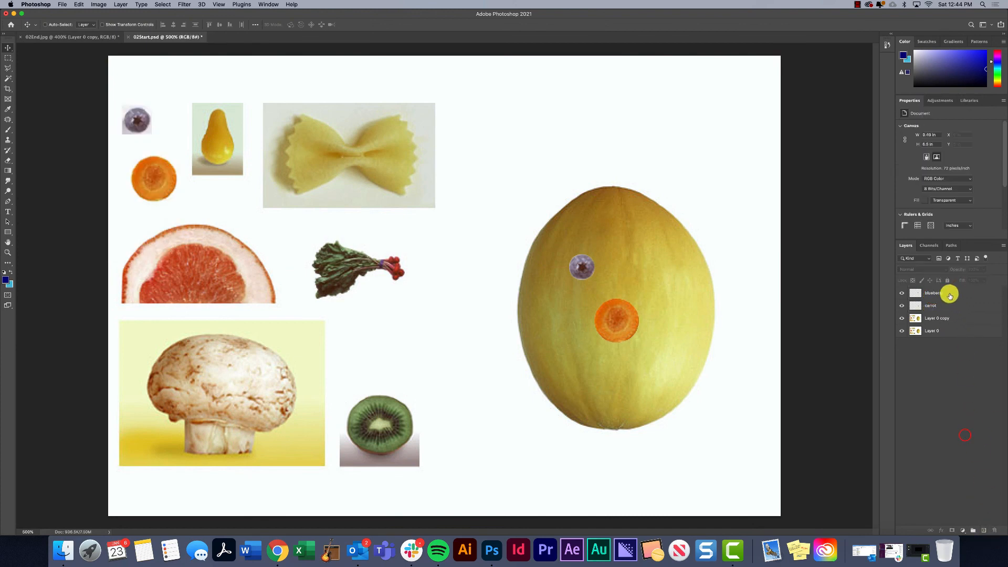
click(947, 292)
double_click(943, 294)
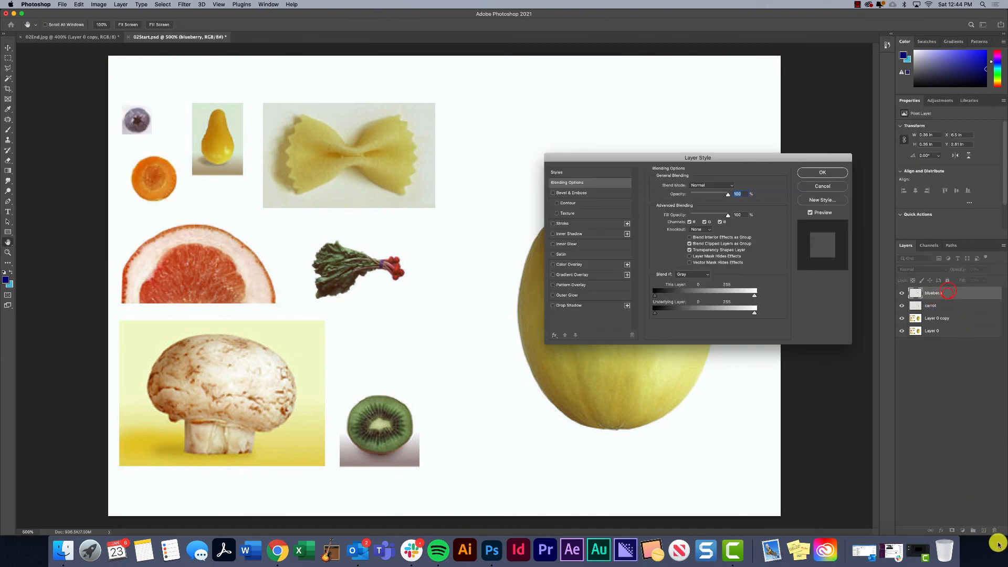
click(812, 187)
Step: Duplicate the blueberry layer and move the copy straight across the melon, level with the first eye, as the second eye
drag(939, 294, 984, 531)
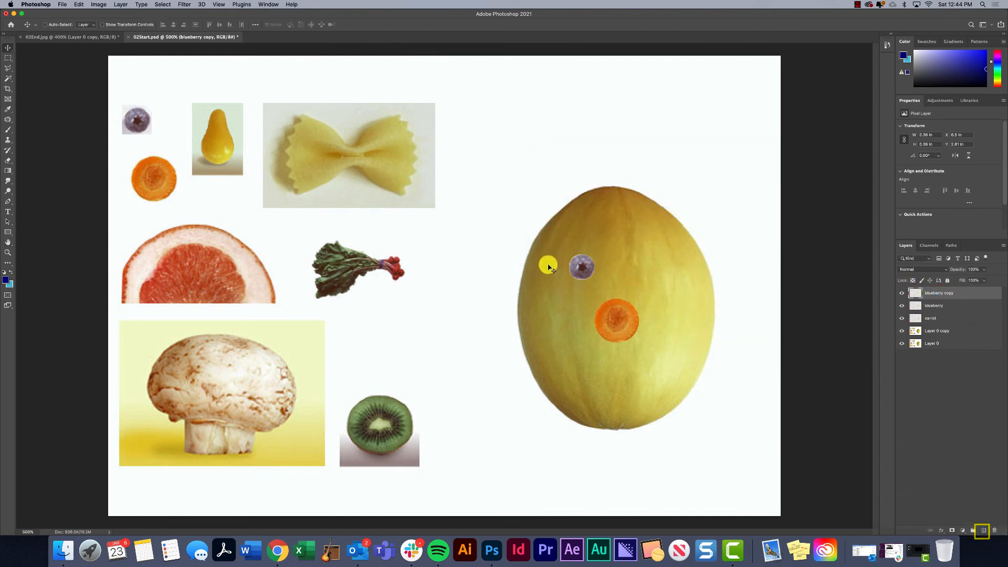
drag(577, 267, 639, 268)
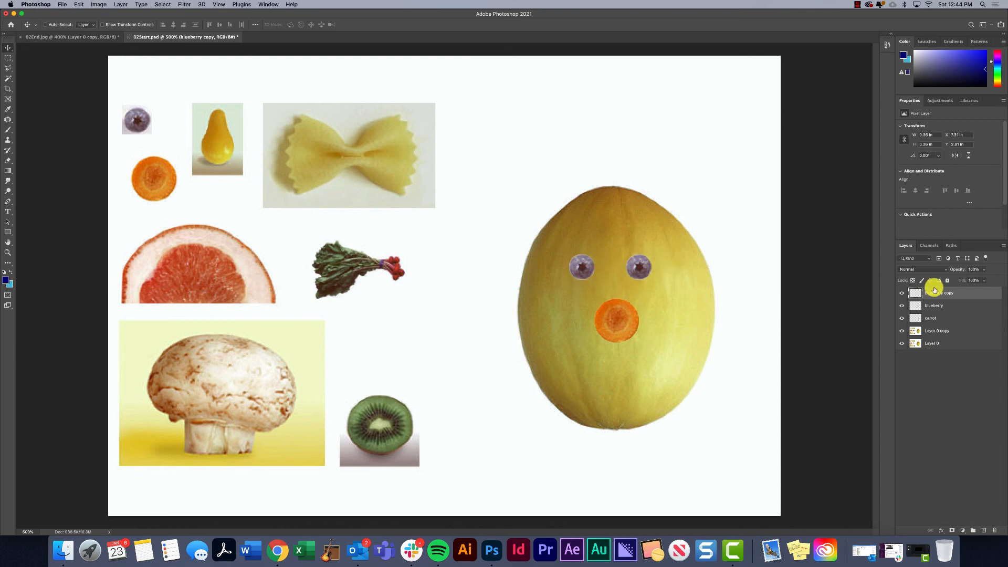
Step: Place three more copies of the blueberry on the melon's forehead directly on the canvas and undo them
drag(645, 273, 633, 224)
drag(634, 224, 594, 217)
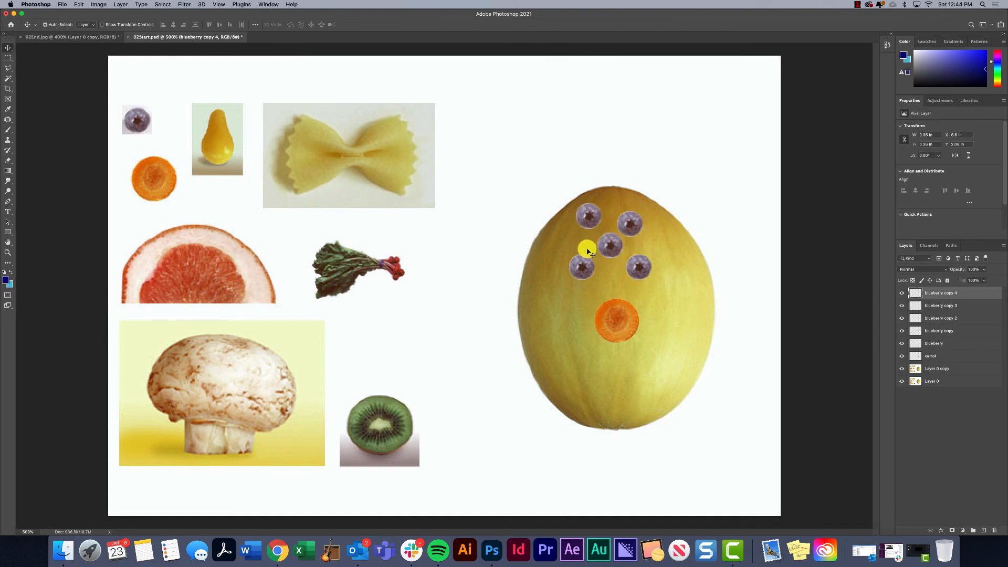
key(super+z)
key(super+z)
key(super+z)
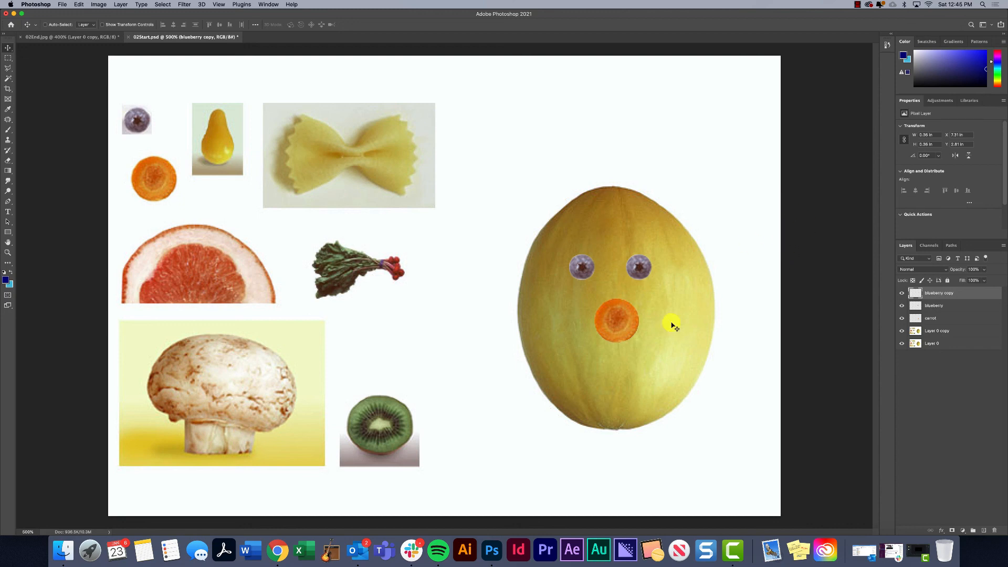
click(733, 550)
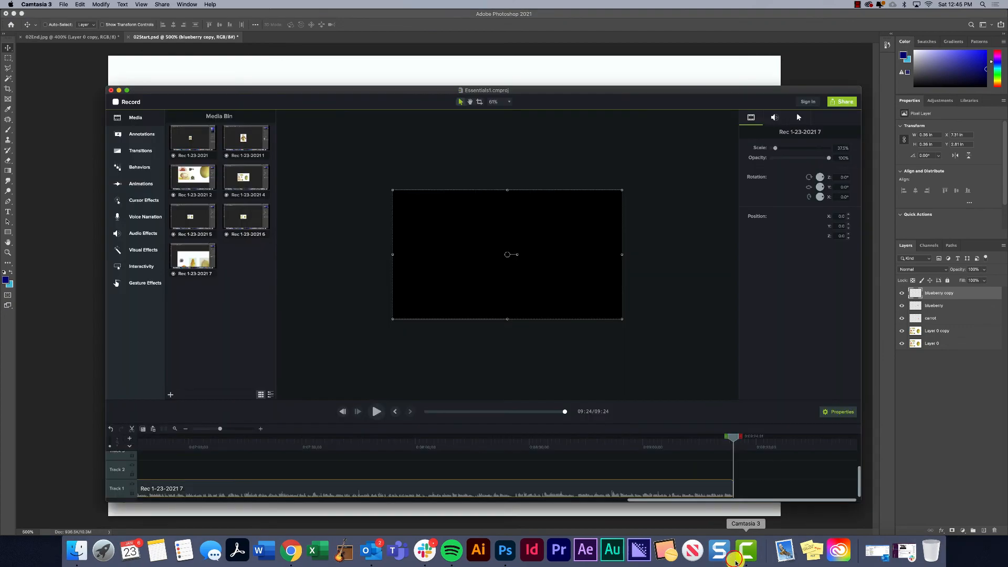